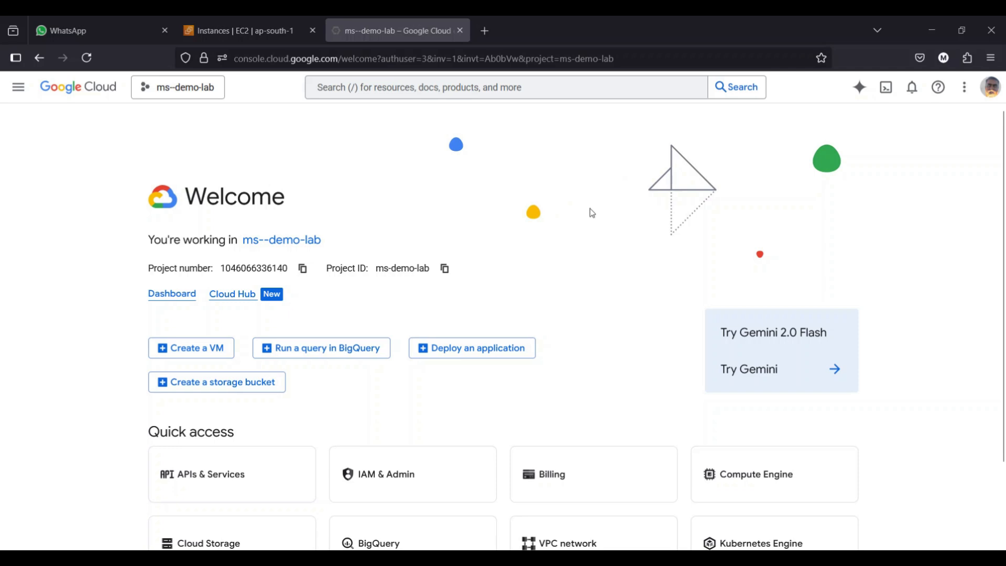
Step: Go to Kubernetes Engine in the ms--demo-lab project and enable the Kubernetes Engine API
click(23, 96)
scroll(53, 287, down, 4)
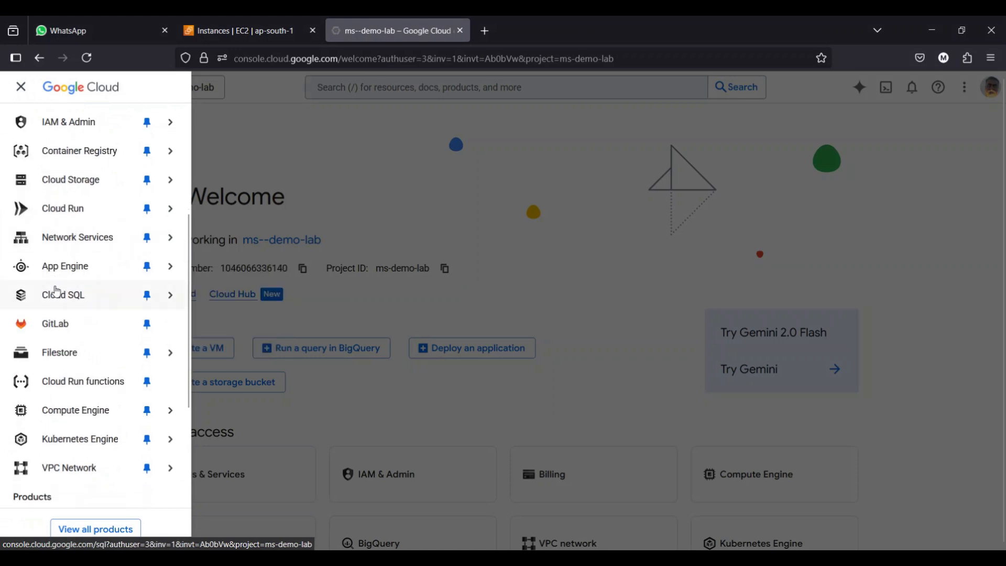
mouse_move(101, 441)
click(220, 164)
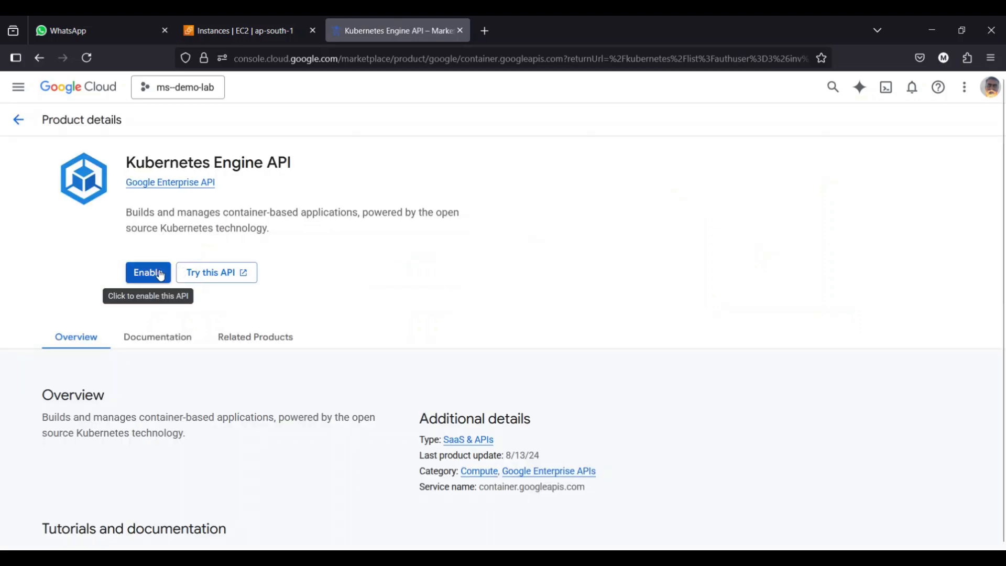
click(146, 273)
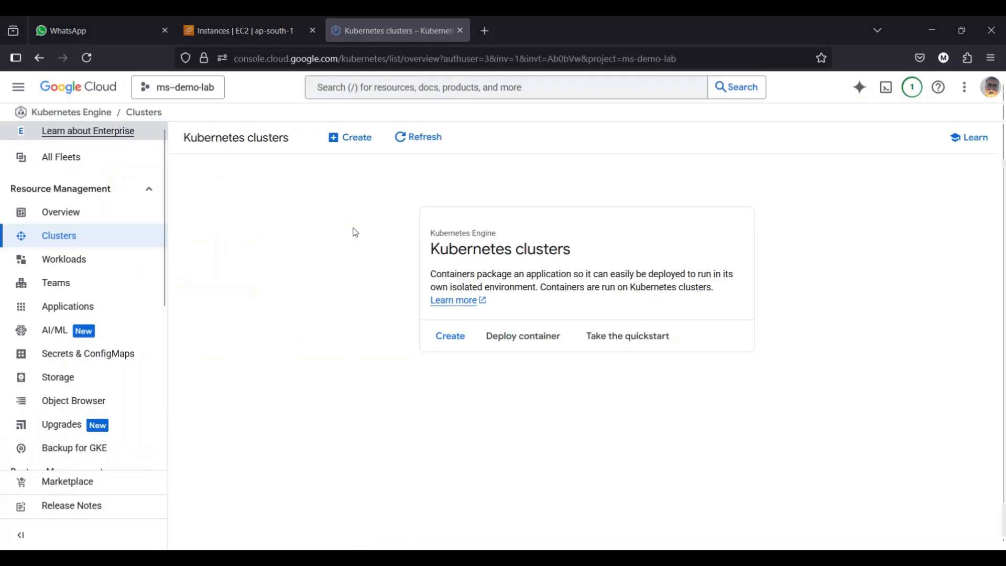
Step: Start creating a Kubernetes cluster and switch from Autopilot to a Standard cluster
click(357, 142)
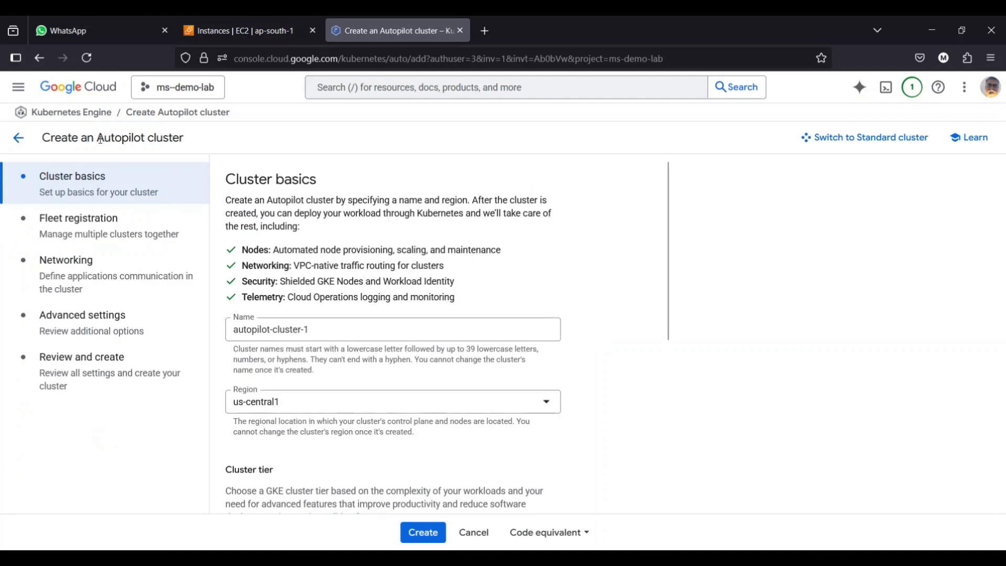
drag(100, 138, 195, 144)
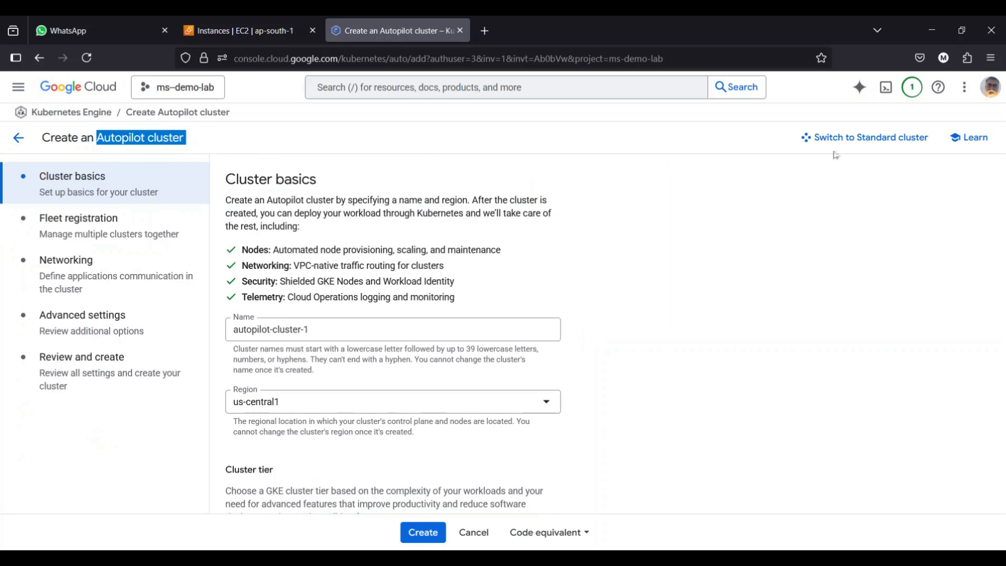
click(875, 145)
click(625, 414)
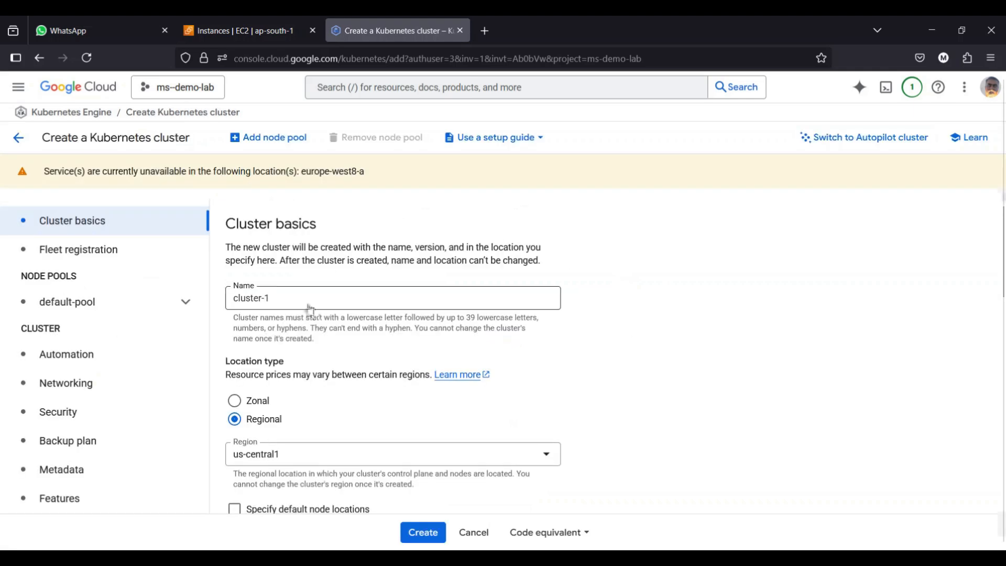
Step: Name the cluster mydemocluster-1 and specify us-central1-a as its only default node location
click(234, 298)
text(mydemo)
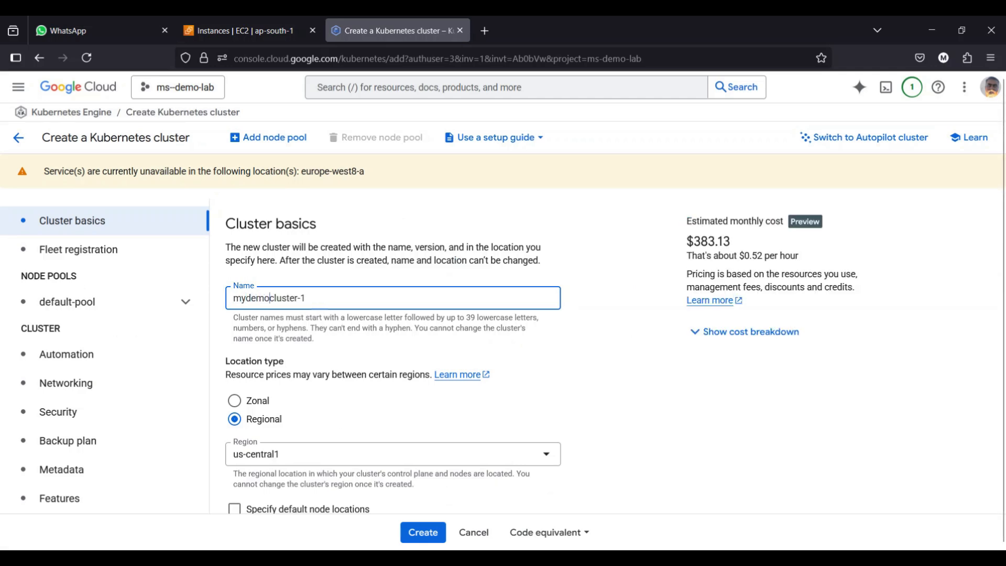
scroll(273, 286, down, 3)
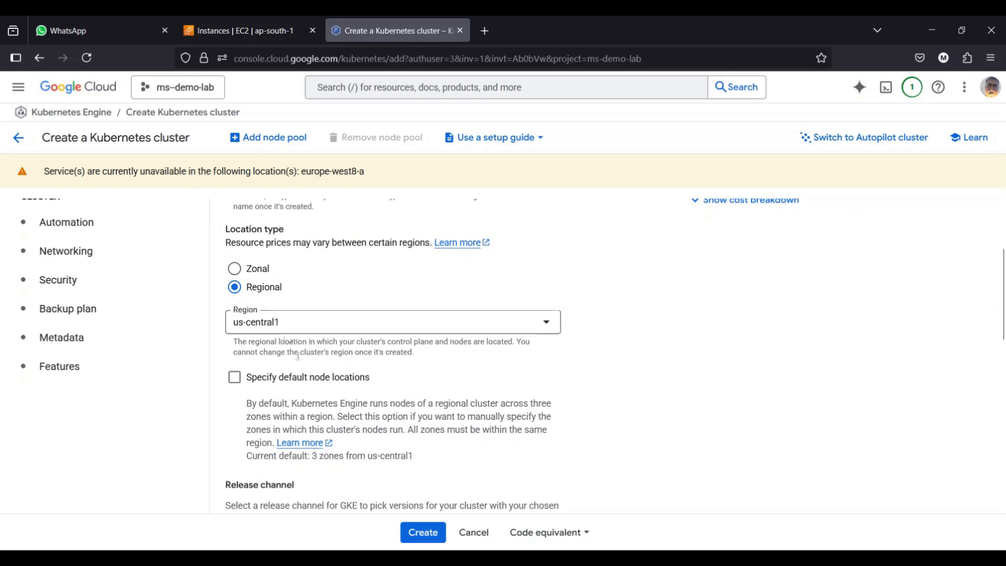
scroll(328, 425, down, 2)
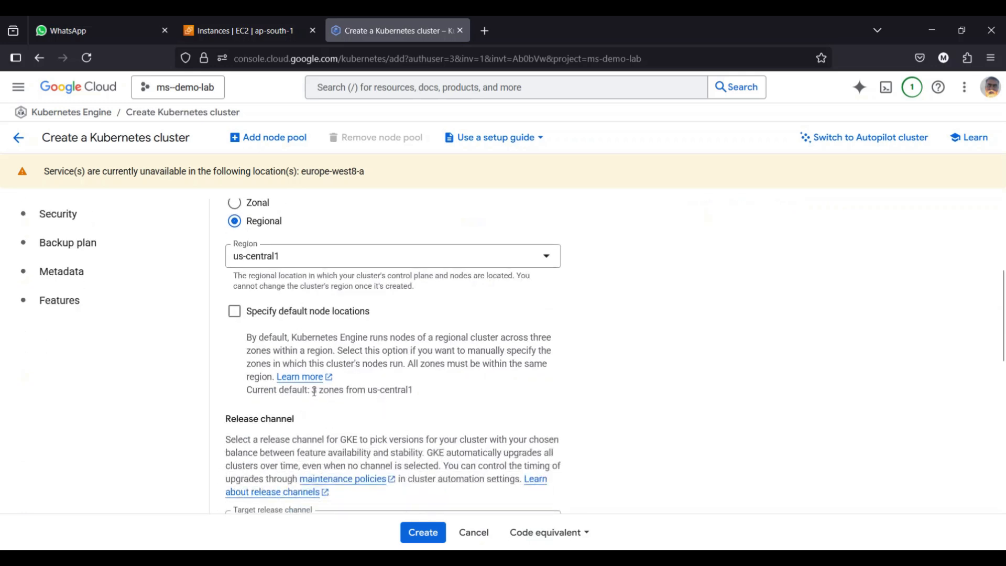
drag(313, 390, 416, 393)
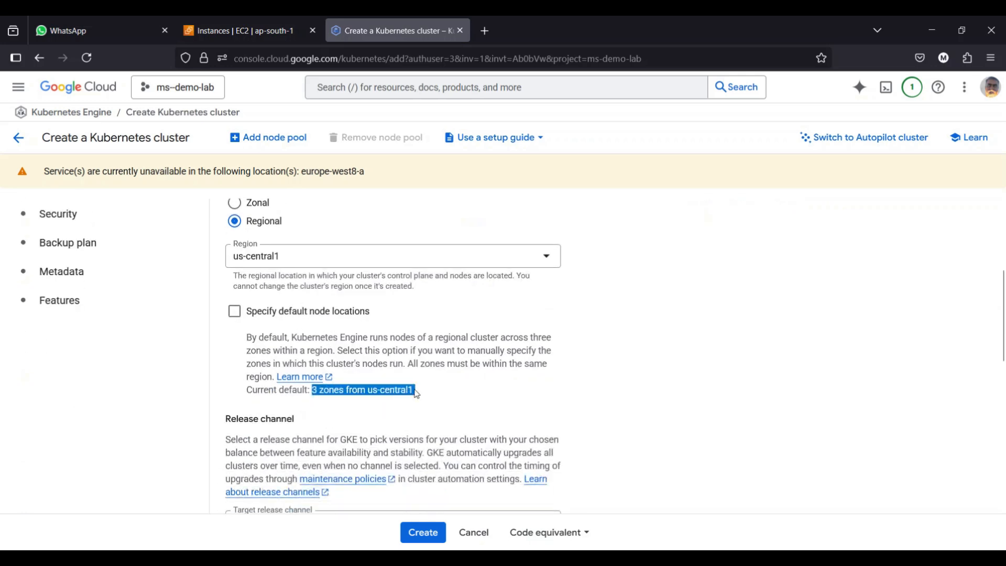
click(234, 311)
click(256, 408)
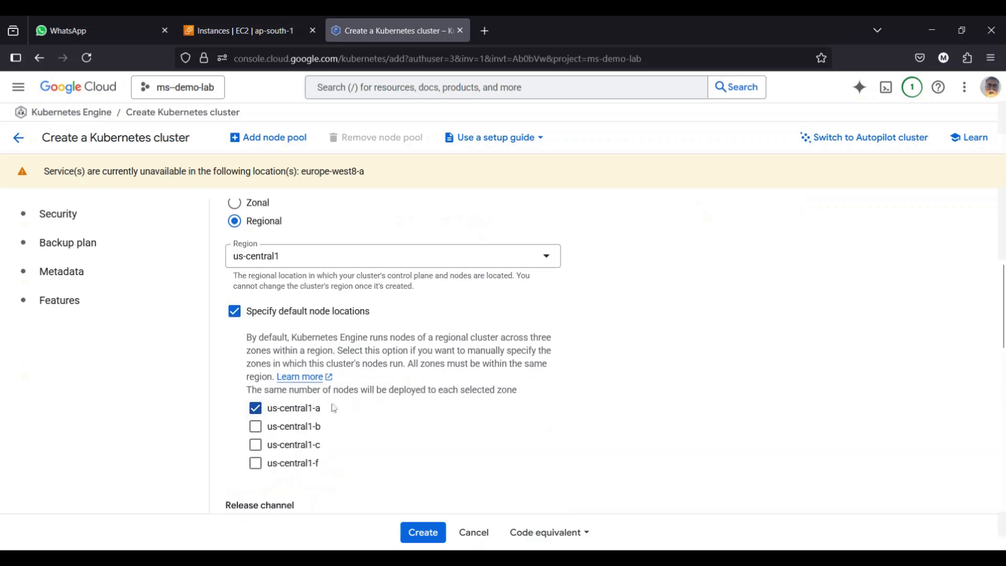
Step: Review the cluster's release channel, the available target versions and the cluster tier options
scroll(396, 401, down, 5)
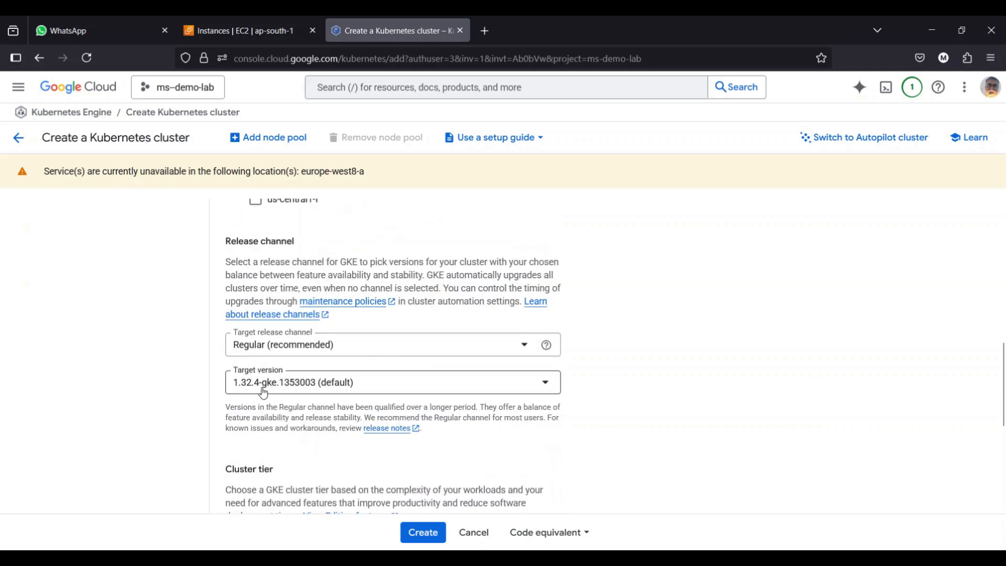
scroll(309, 397, down, 4)
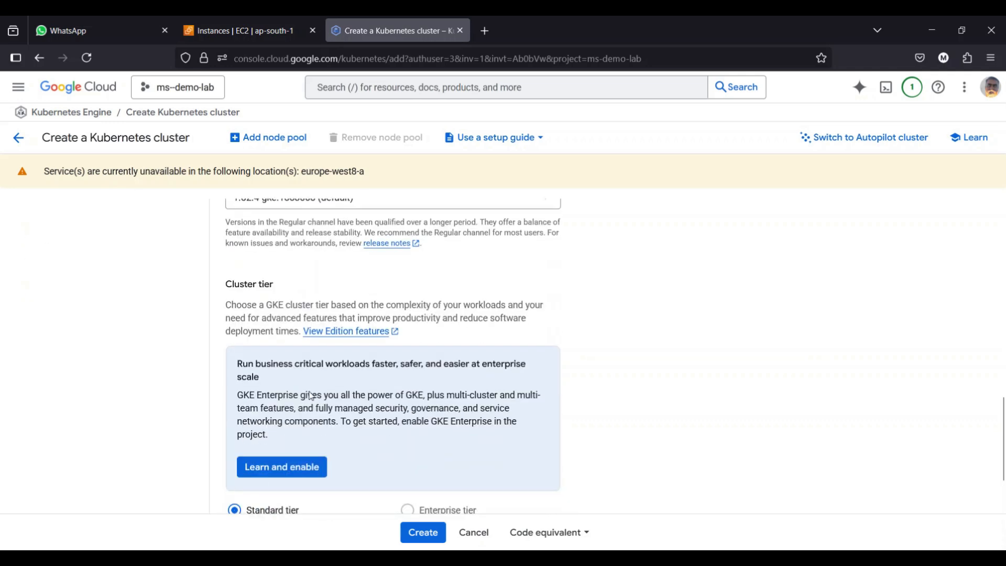
scroll(335, 362, up, 3)
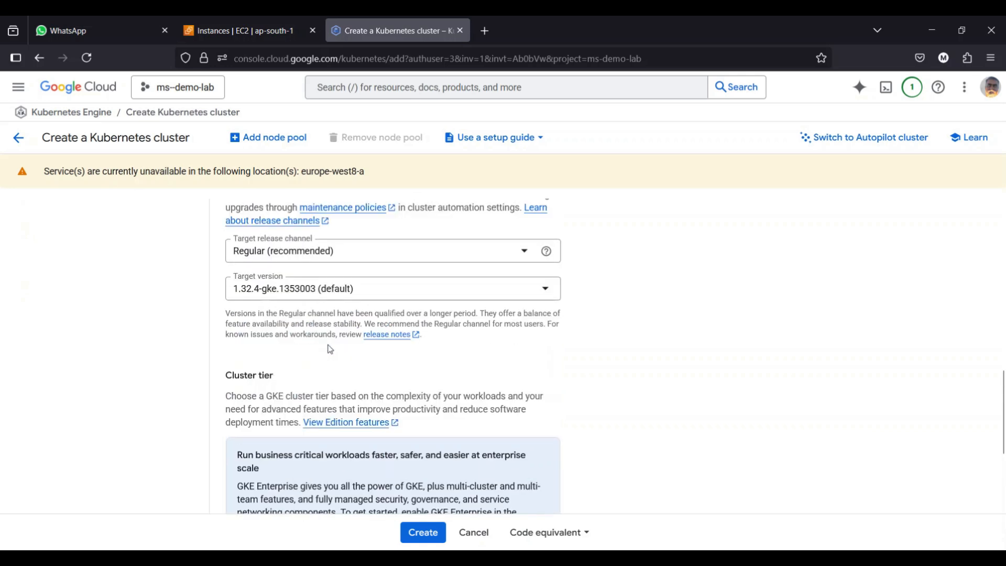
click(308, 317)
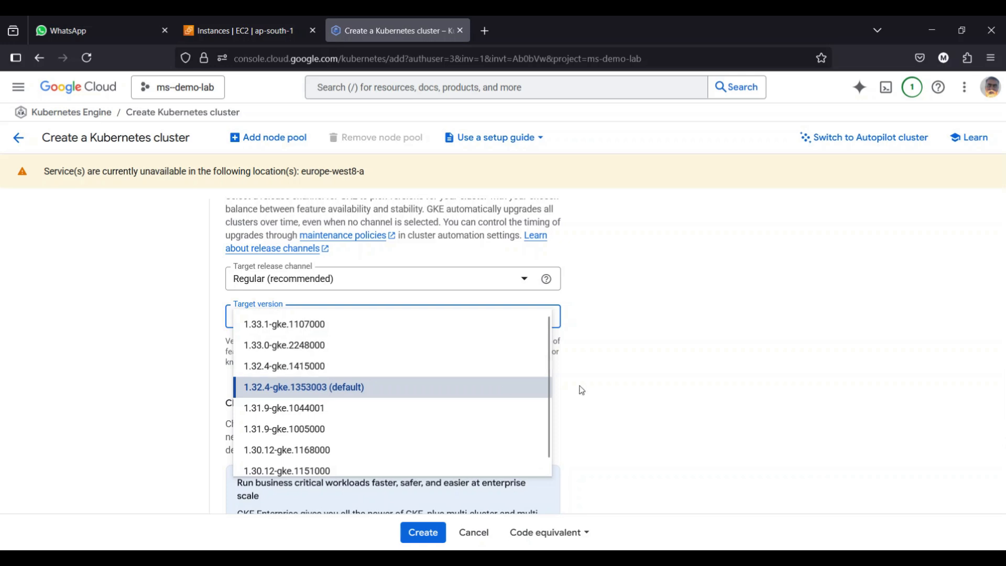
click(540, 389)
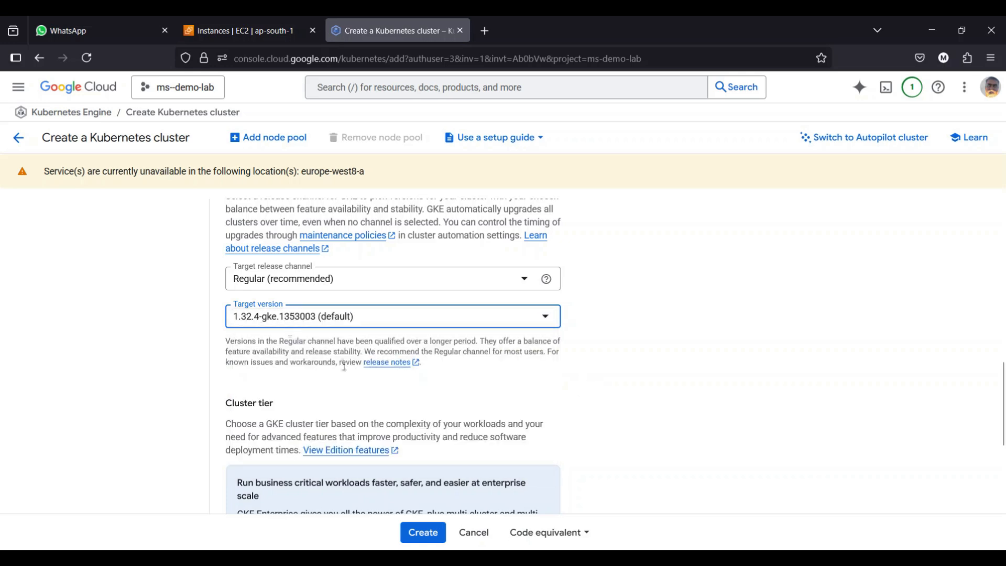
scroll(344, 366, down, 4)
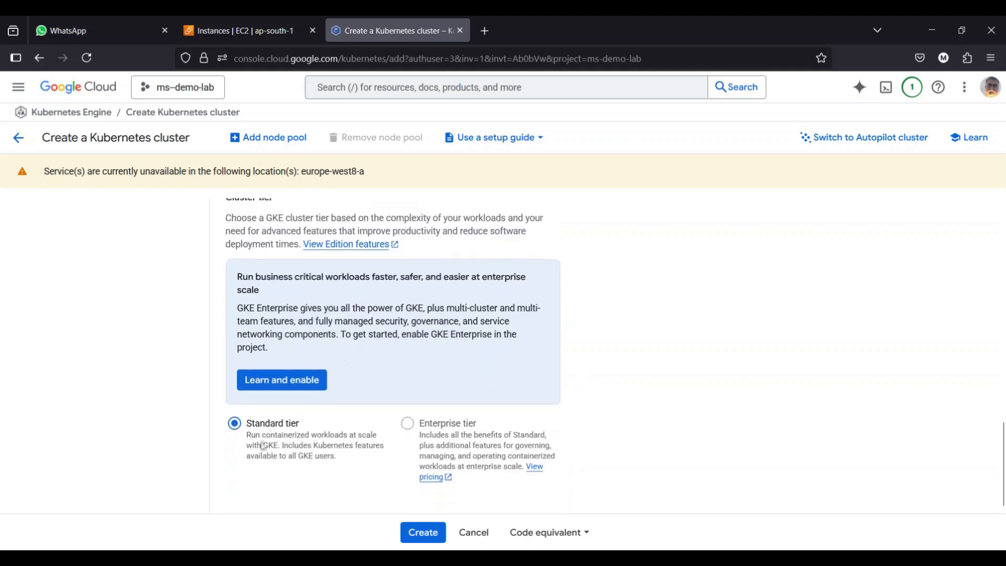
scroll(296, 435, up, 10)
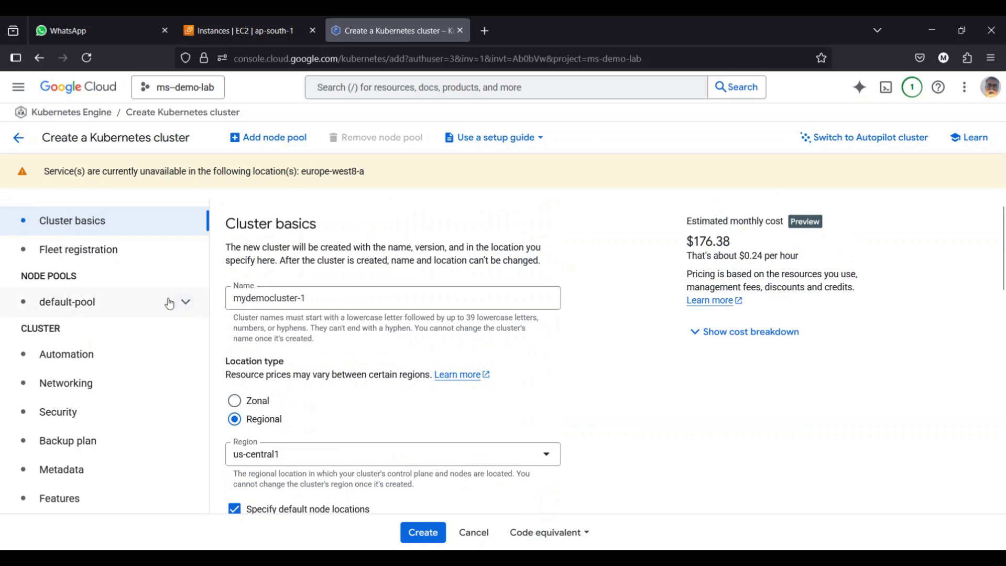
Step: Set the number of nodes in the default-pool node pool to 1
click(68, 303)
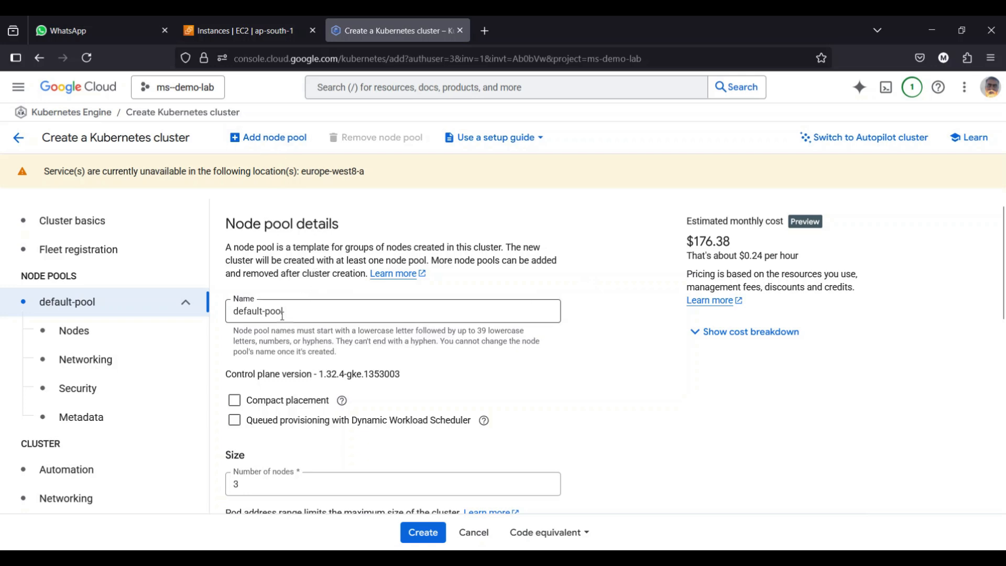
scroll(318, 310, down, 2)
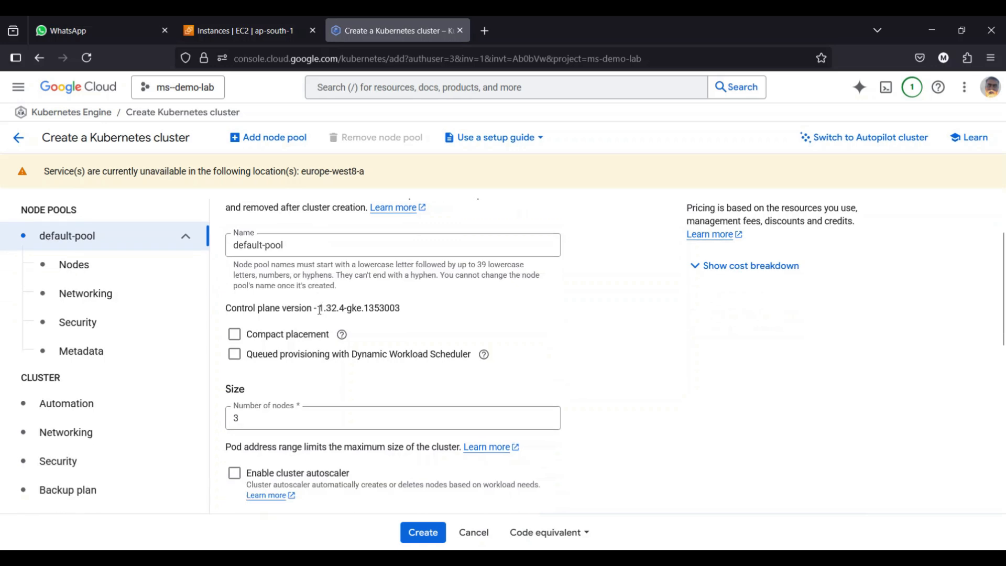
click(246, 421)
double_click(230, 424)
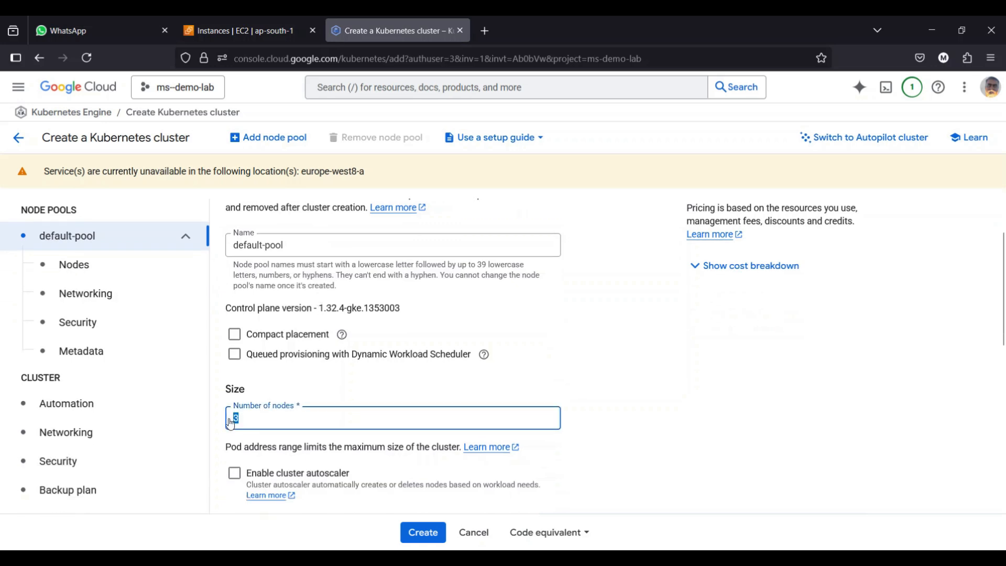
text(1)
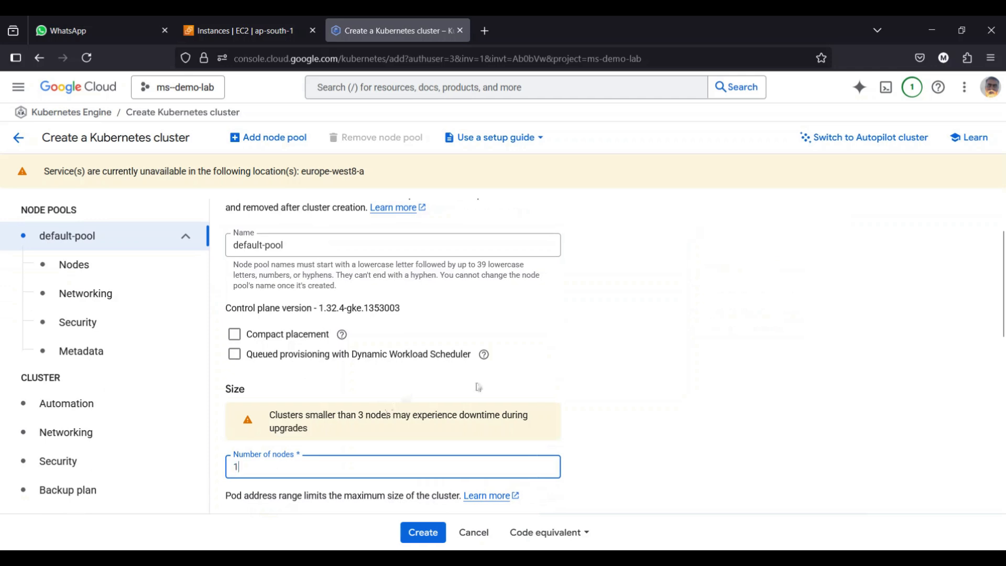
Step: Review the node pool's size notice, autoscaler, automation and upgrade strategy settings
scroll(405, 327, down, 3)
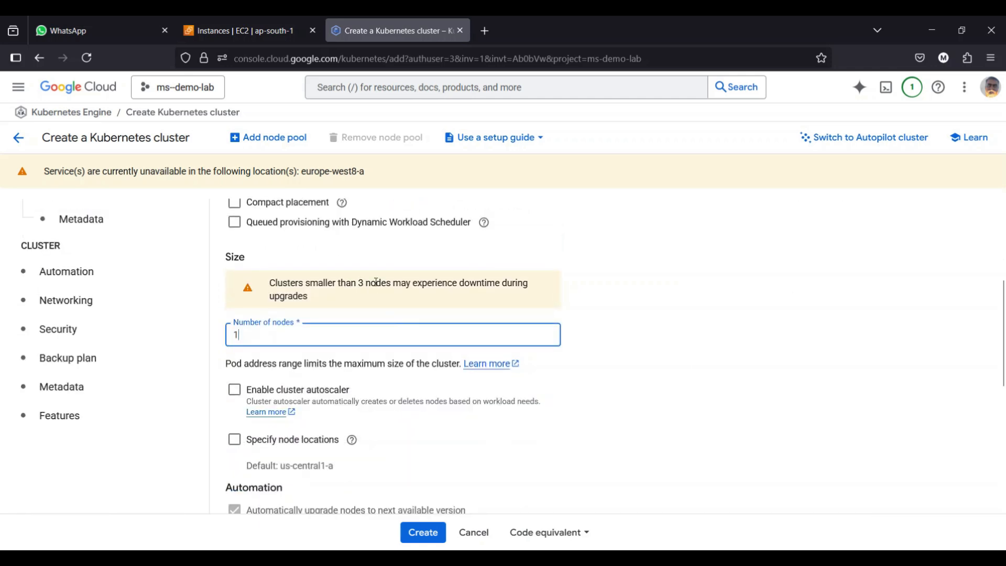
drag(457, 283, 508, 283)
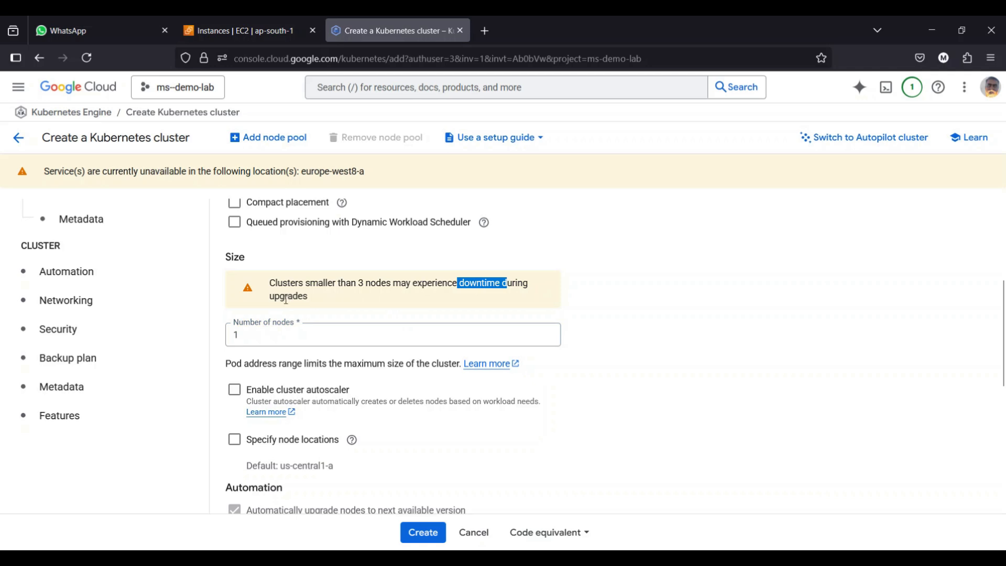
drag(270, 297, 320, 302)
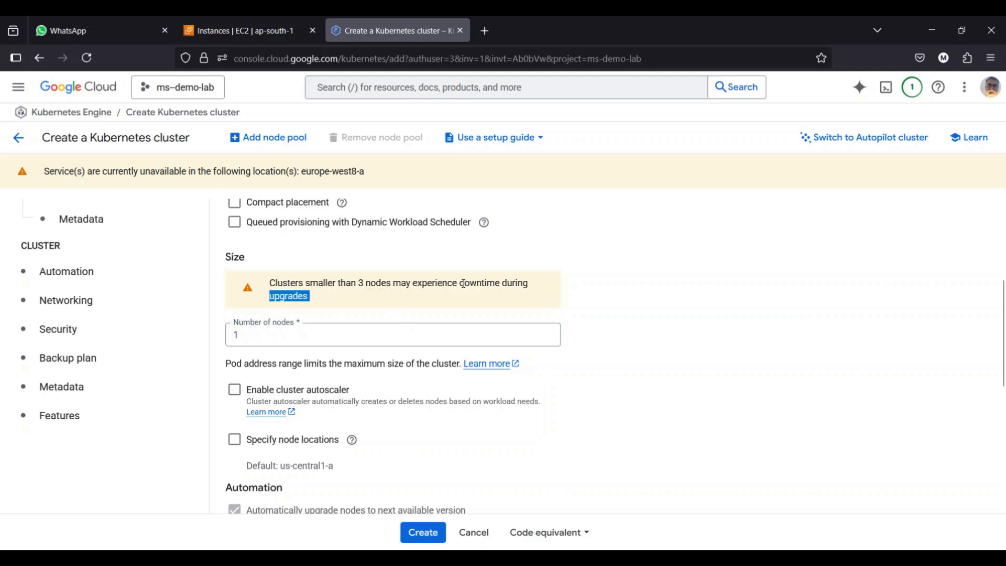
scroll(497, 283, down, 2)
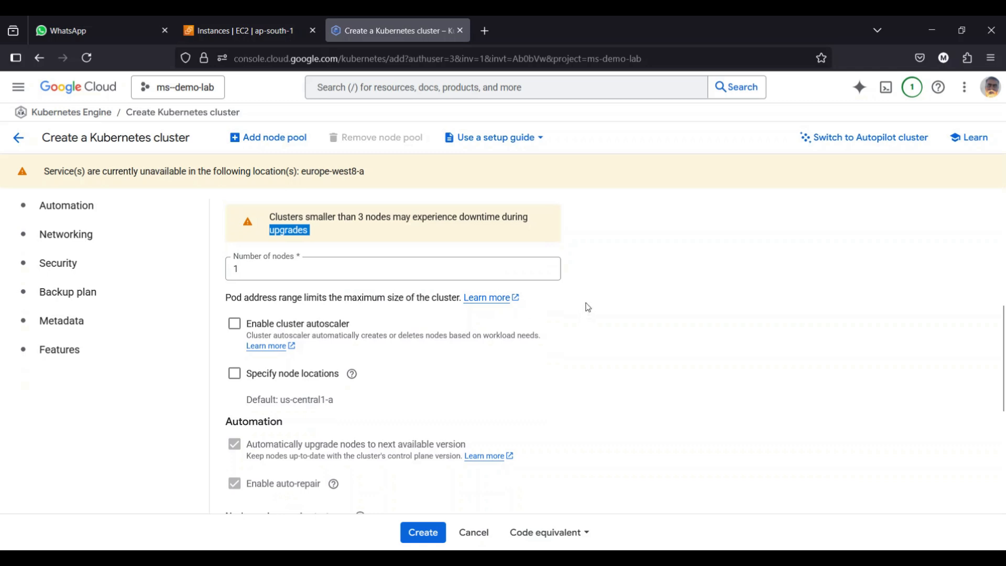
scroll(588, 307, down, 5)
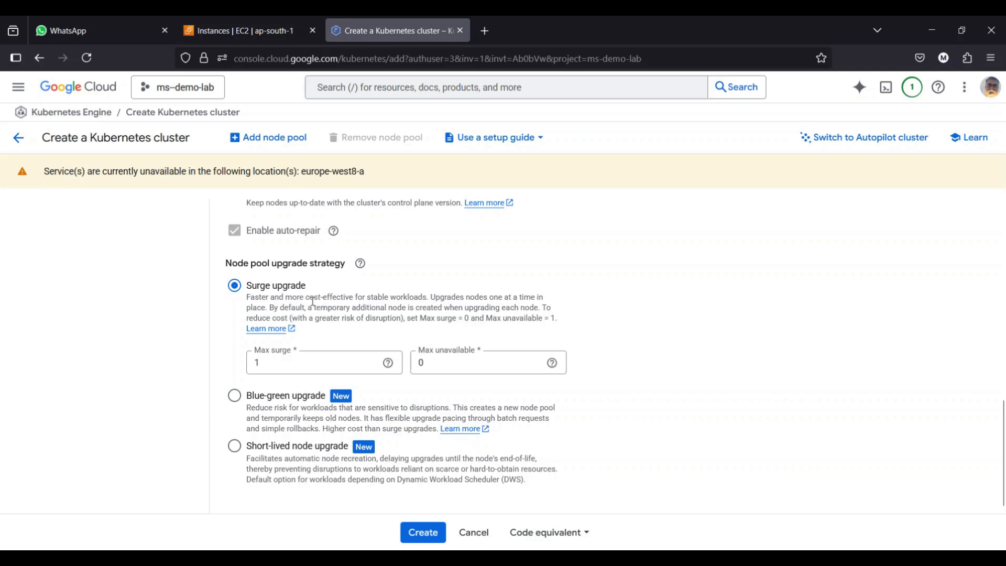
scroll(320, 306, up, 5)
scroll(320, 307, up, 2)
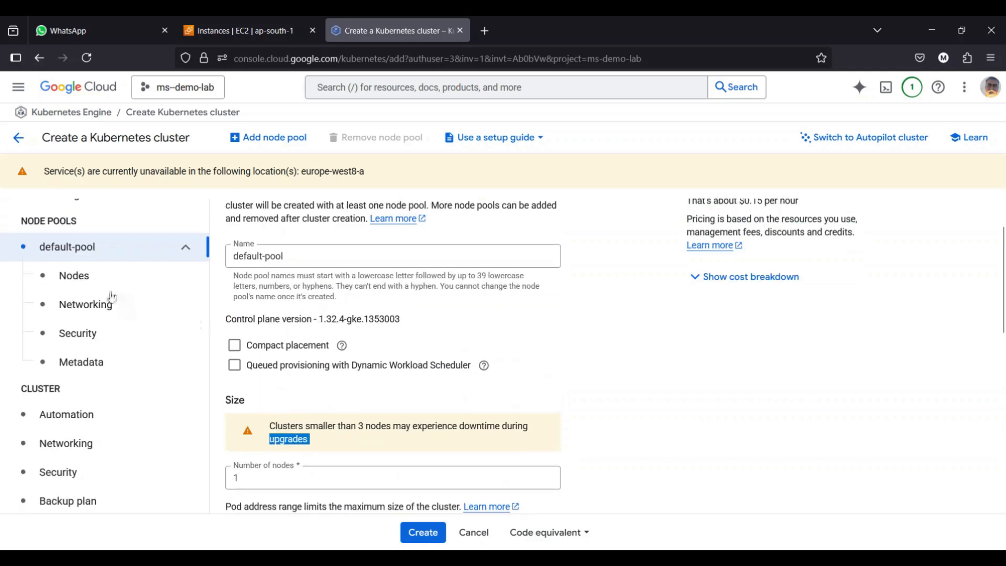
Step: In the default-pool node settings, check the available image types and set the boot disk size to 20 GB
click(91, 288)
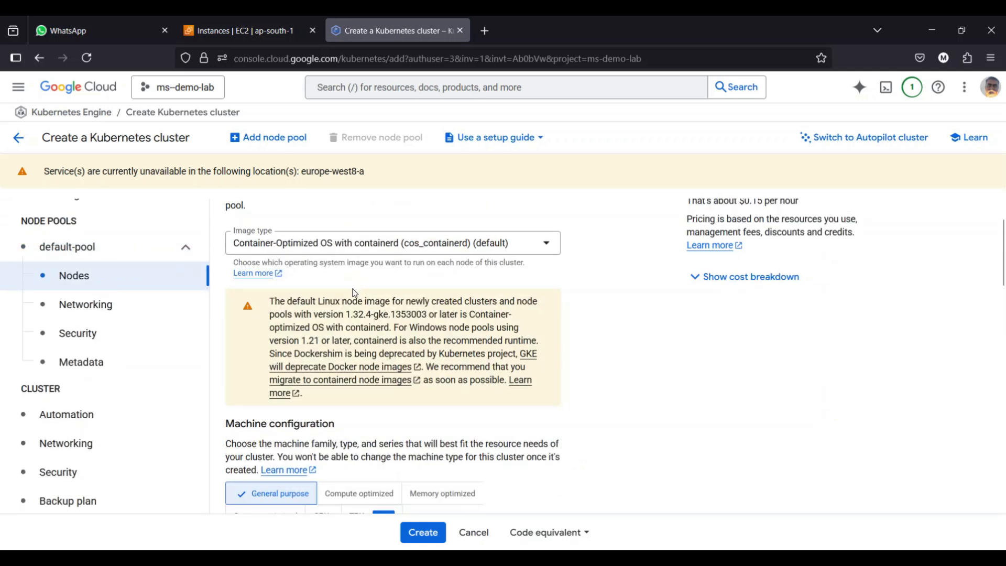
click(314, 246)
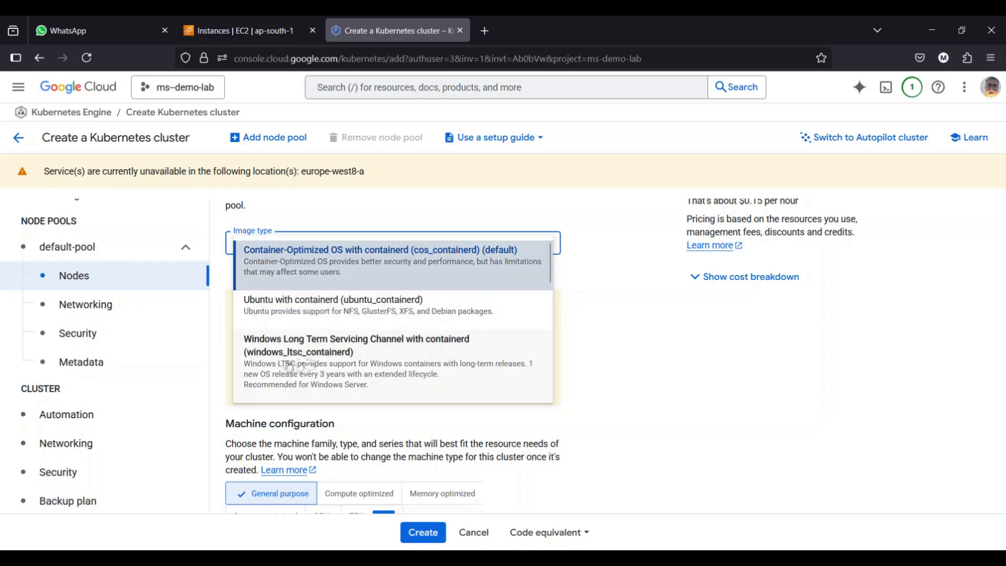
click(606, 317)
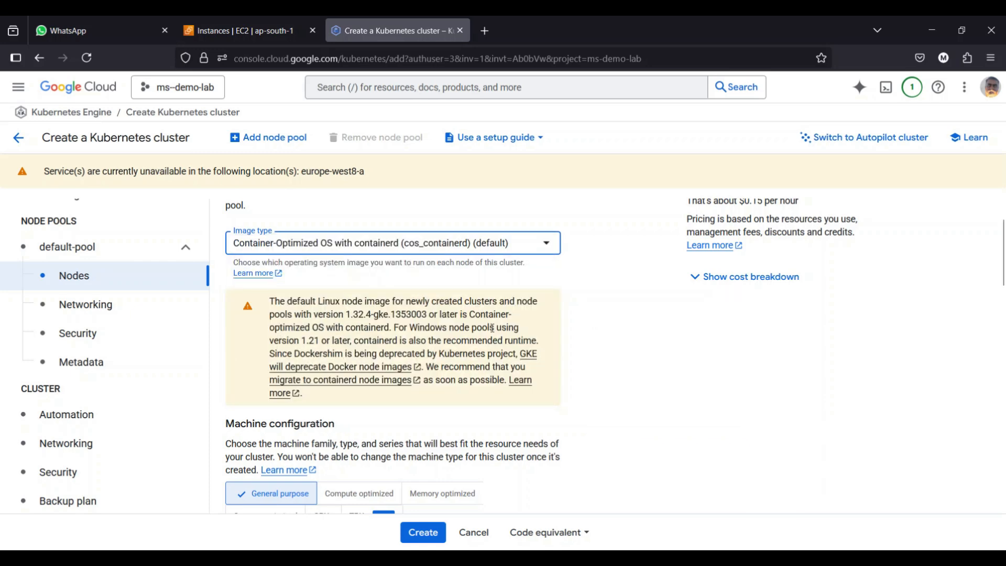
scroll(492, 329, down, 5)
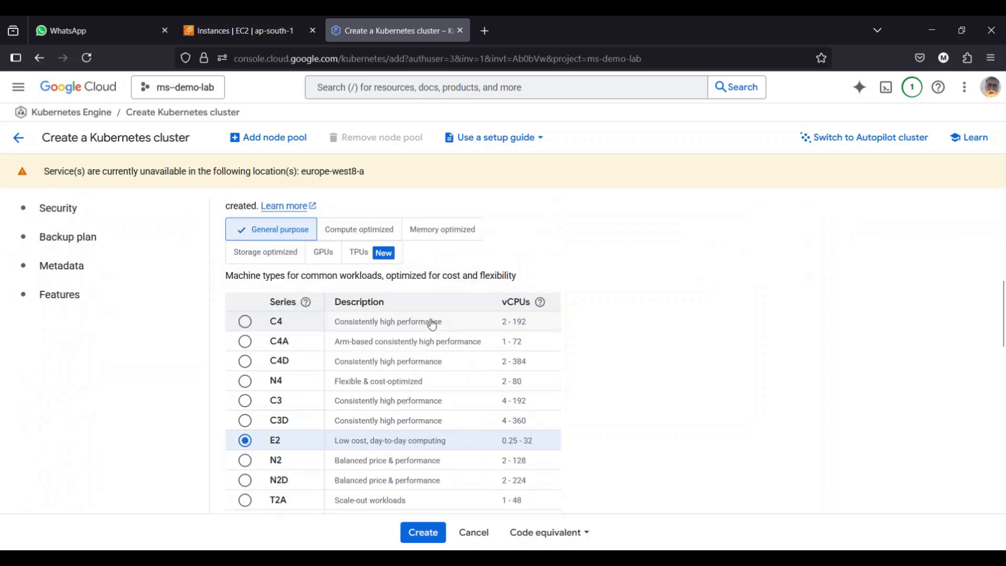
scroll(432, 323, down, 3)
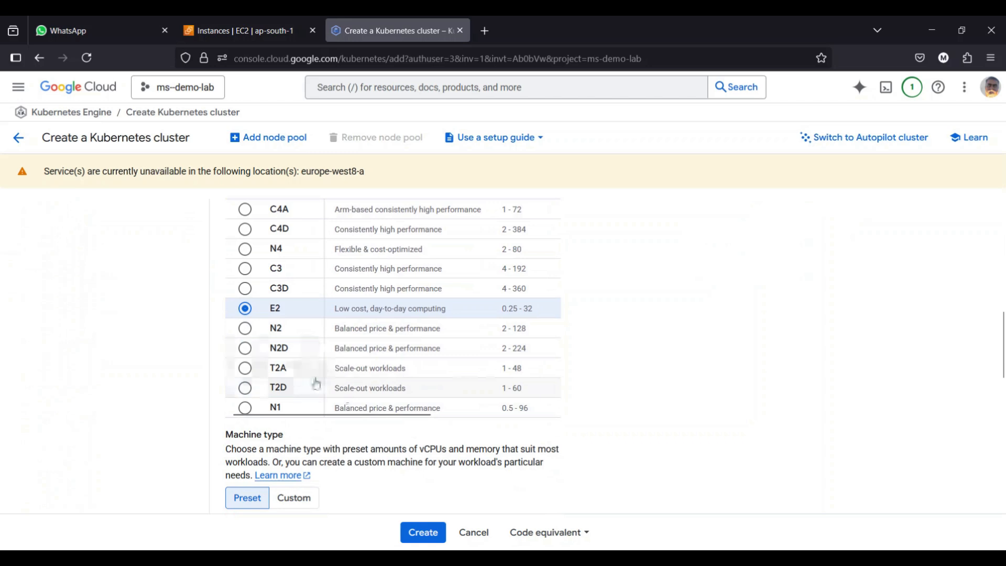
scroll(390, 331, down, 5)
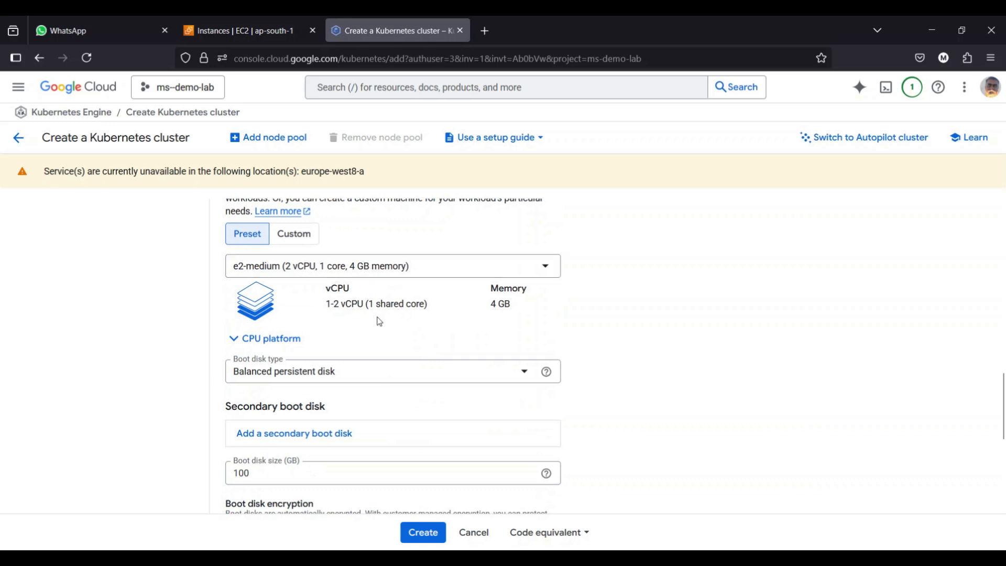
scroll(380, 320, down, 3)
drag(269, 342, 231, 341)
text(20)
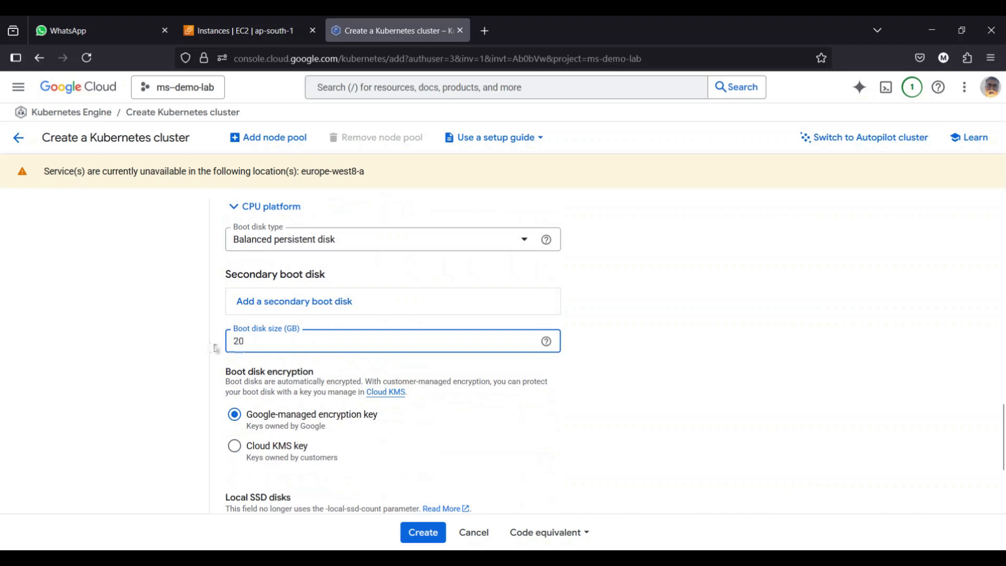
Step: Review the default-pool networking settings, including the maximum Pods per node, network tags and Pod address range options
scroll(257, 392, down, 3)
scroll(292, 431, up, 12)
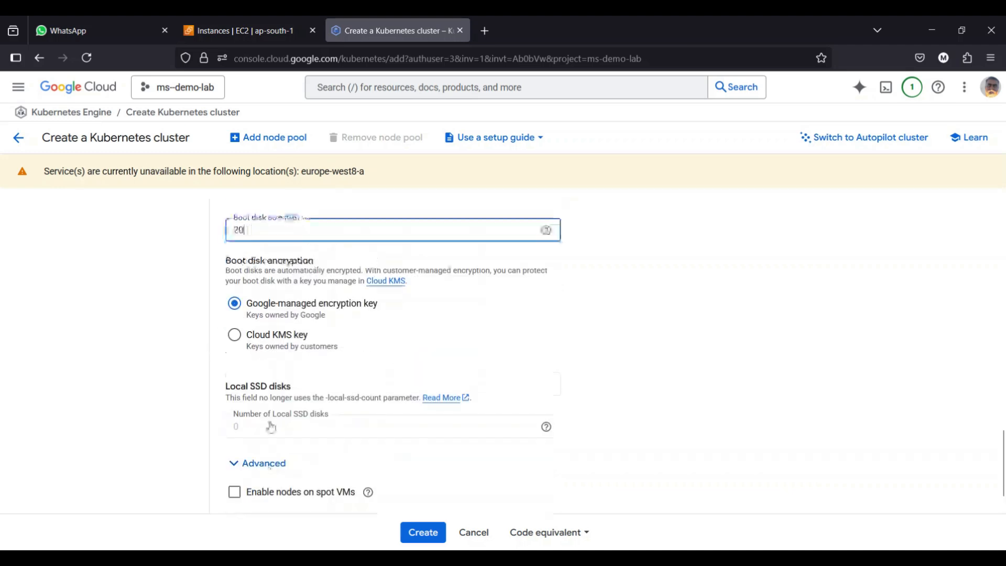
click(113, 288)
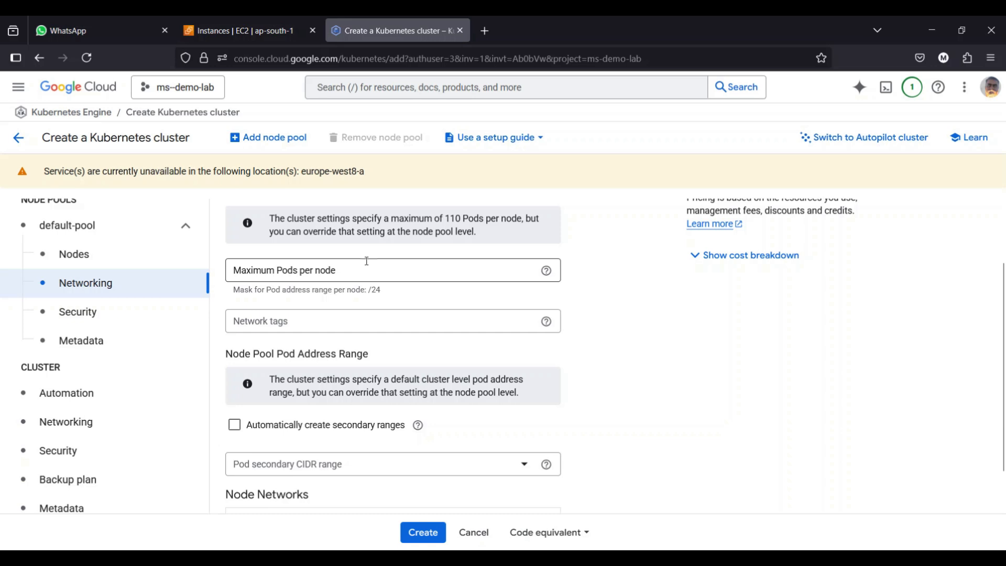
drag(446, 218, 470, 217)
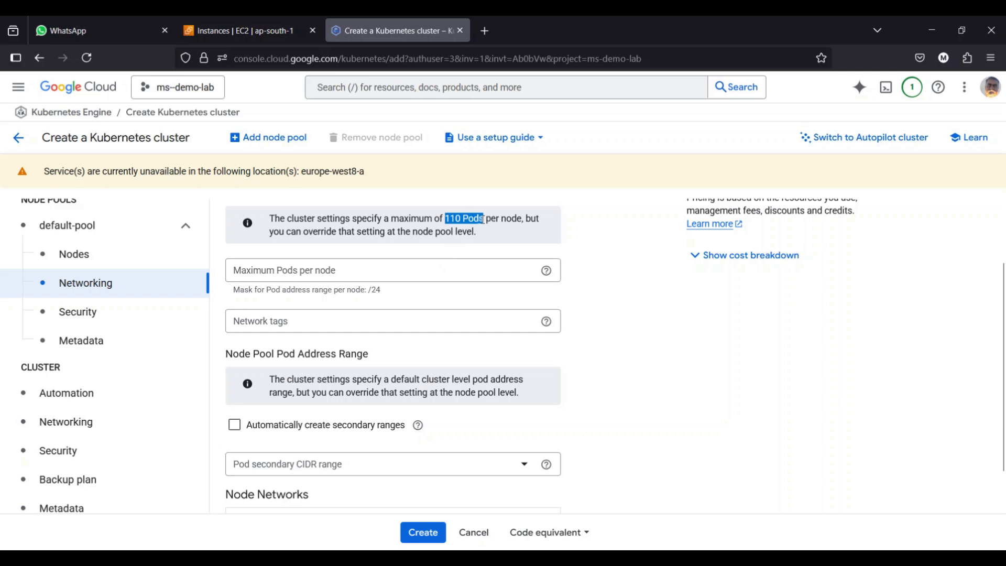
click(444, 220)
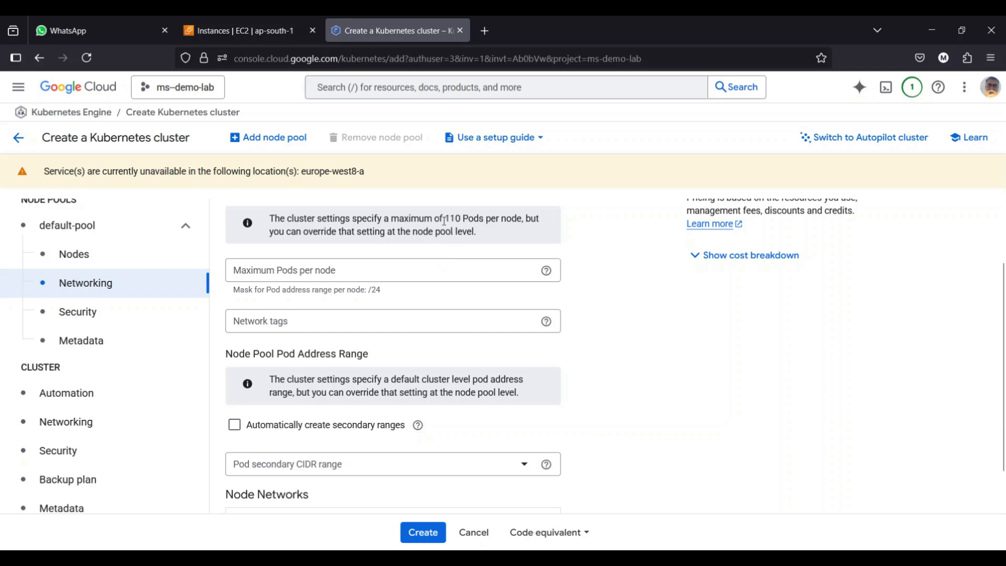
scroll(314, 332, down, 2)
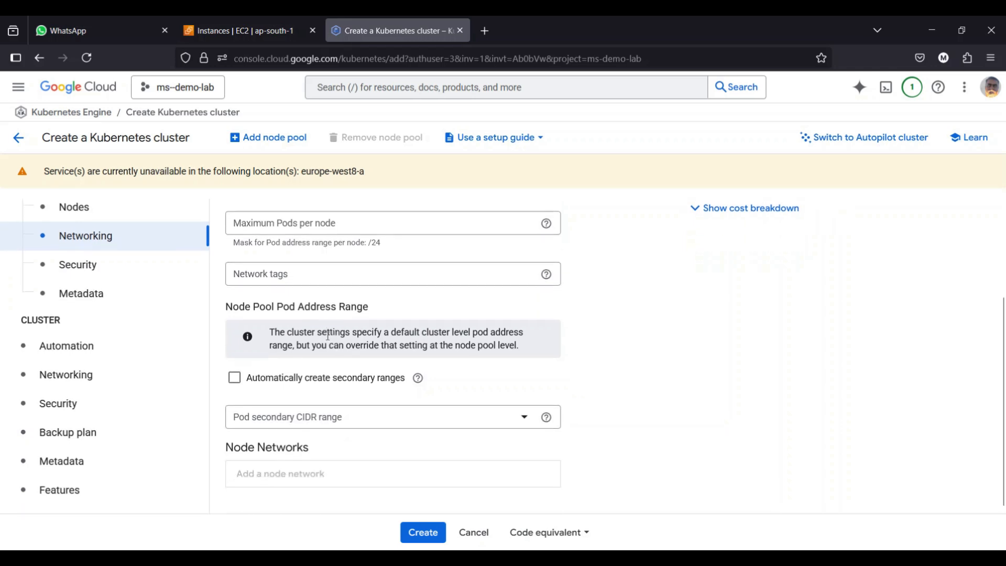
Step: In the default-pool security settings, check the available service accounts and disable integrity monitoring
click(85, 268)
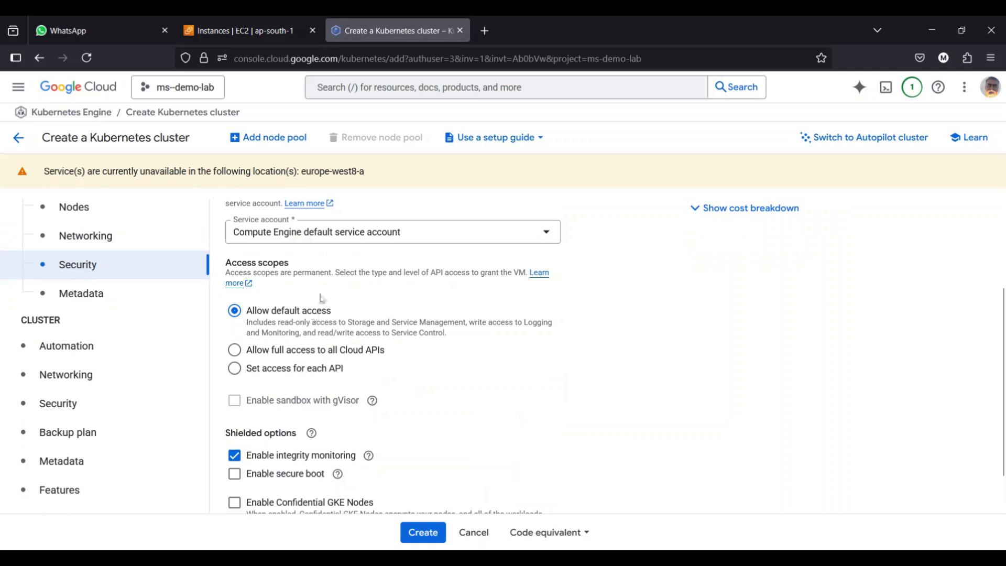
click(390, 238)
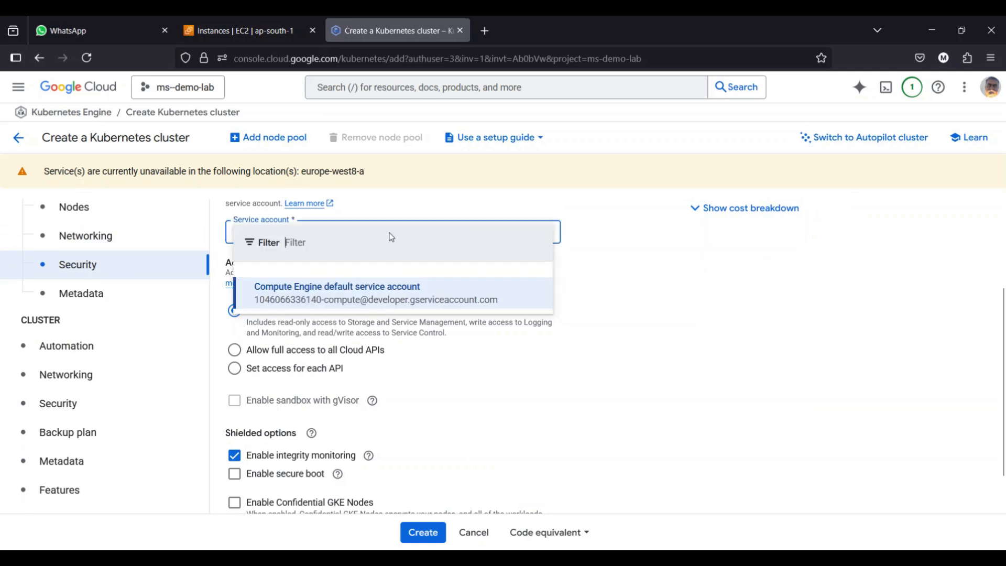
click(620, 286)
scroll(398, 351, down, 1)
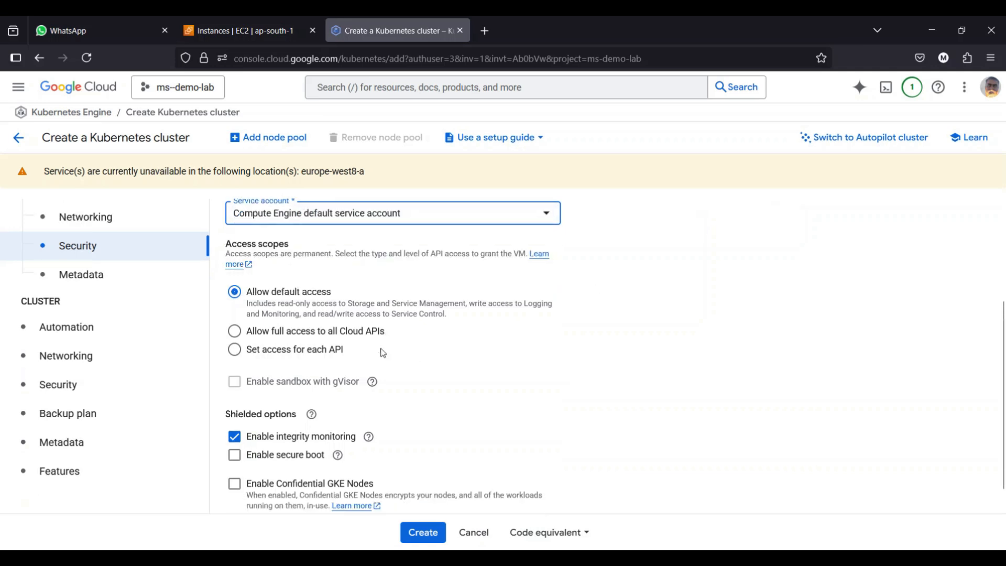
click(240, 416)
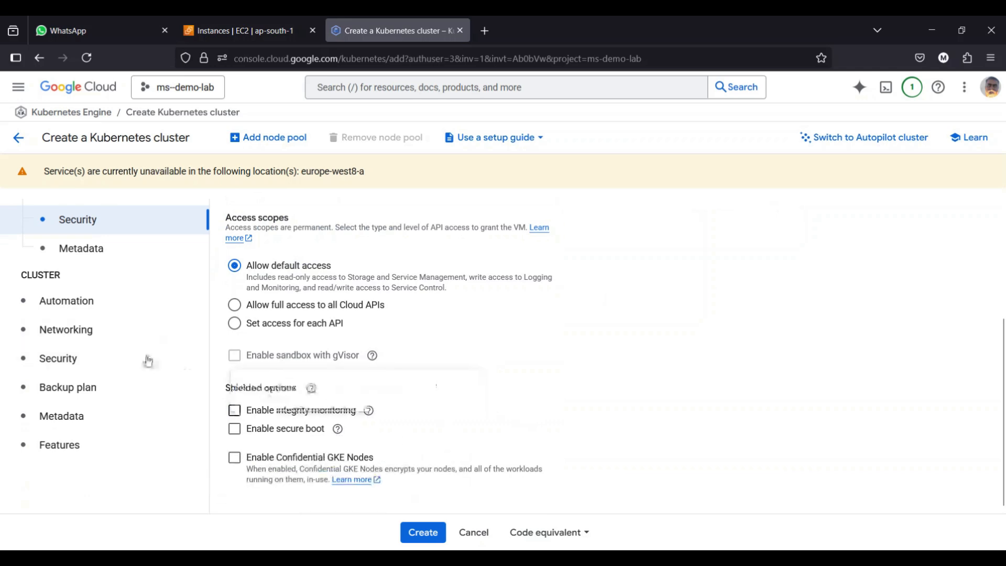
Step: Review the cluster automation settings for maintenance windows, exclusions, notifications, vertical Pod autoscaling and node auto-provisioning
click(87, 307)
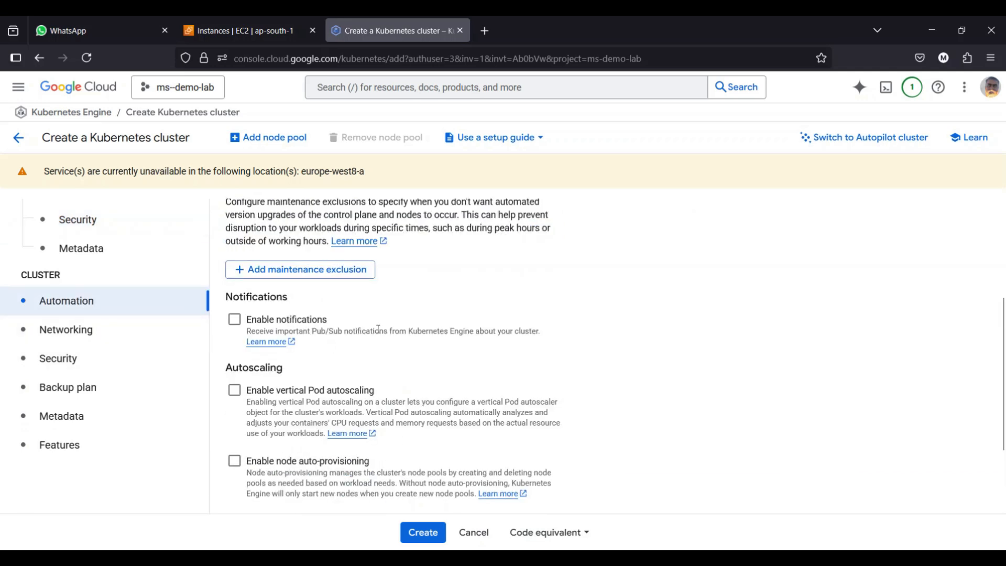
scroll(382, 332, up, 3)
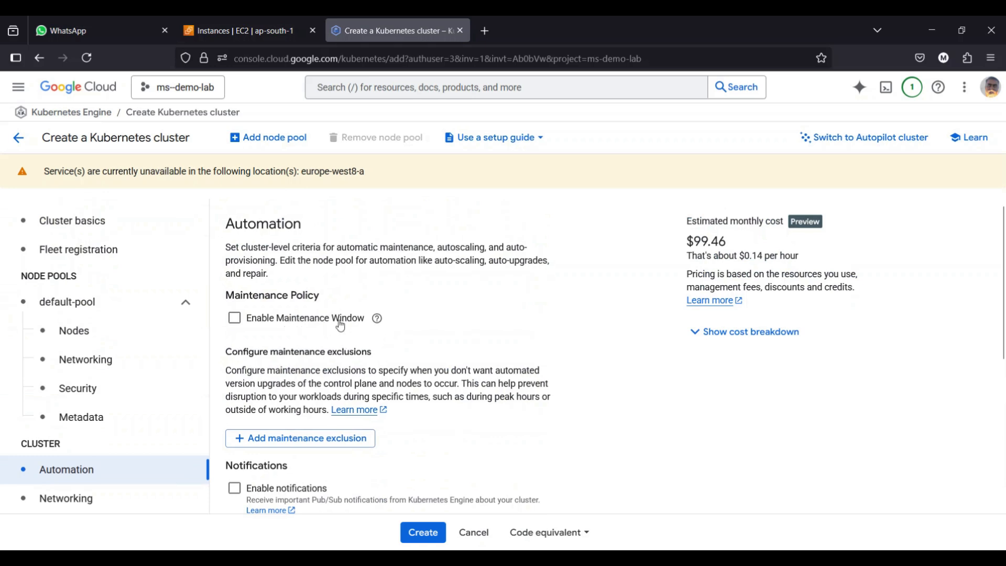
scroll(423, 320, down, 1)
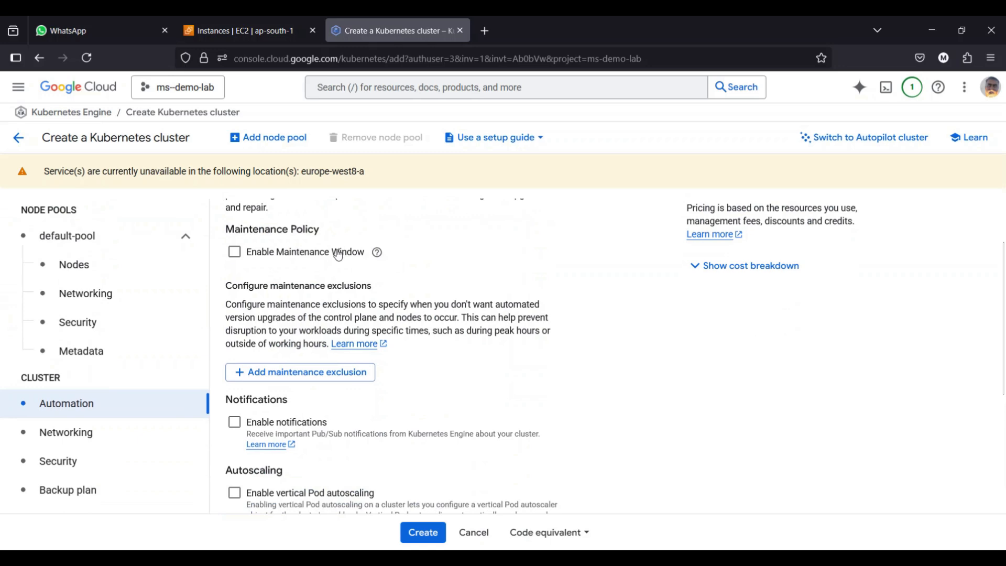
scroll(362, 270, down, 3)
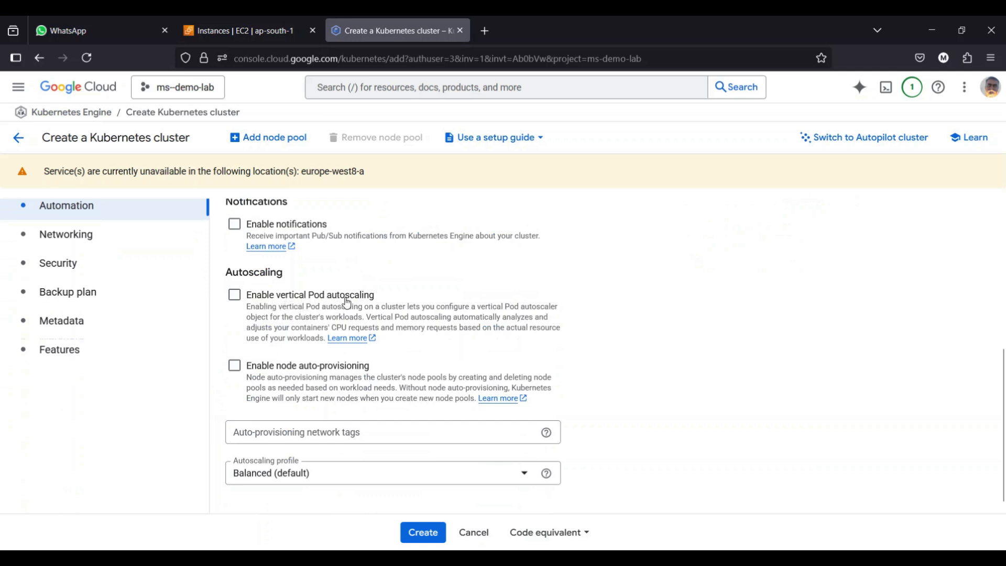
scroll(374, 374, down, 1)
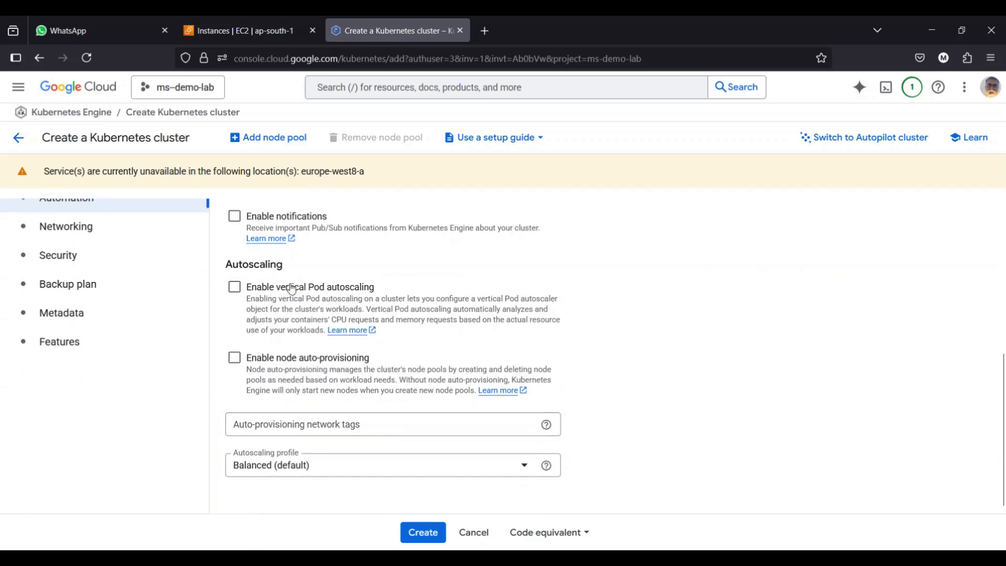
Step: Look through the cluster networking settings and disable HTTP load balancing
click(91, 238)
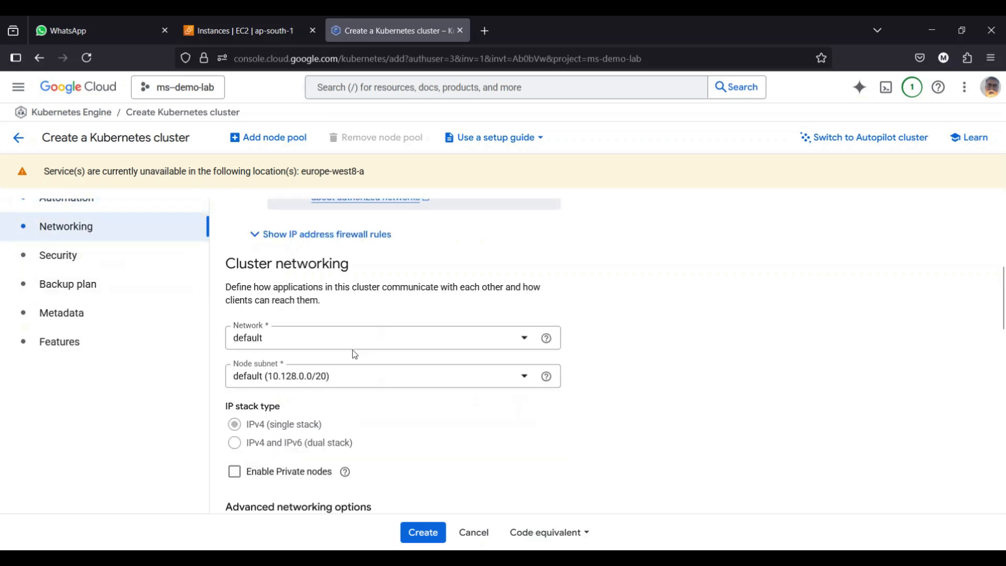
scroll(331, 345, down, 4)
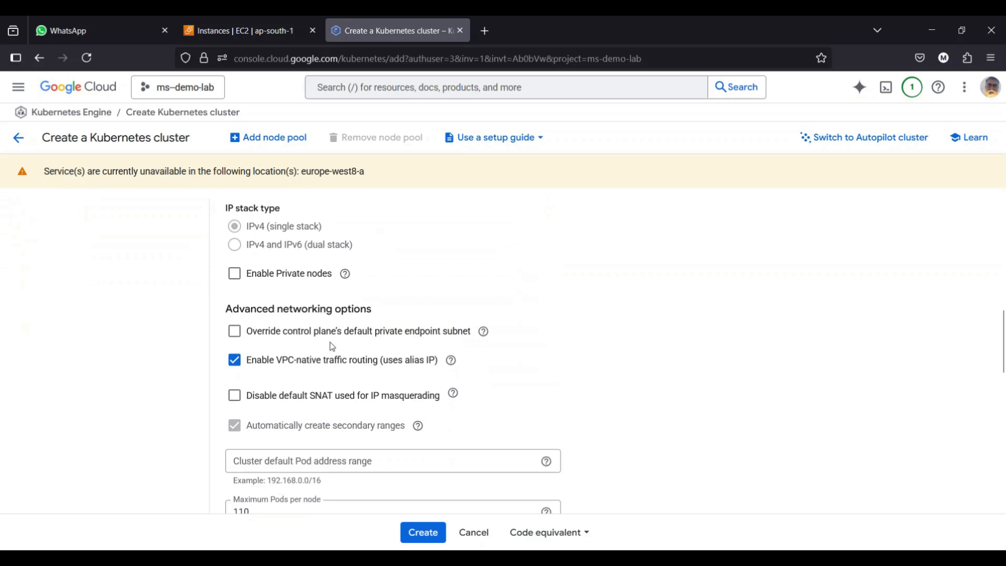
scroll(320, 365, down, 11)
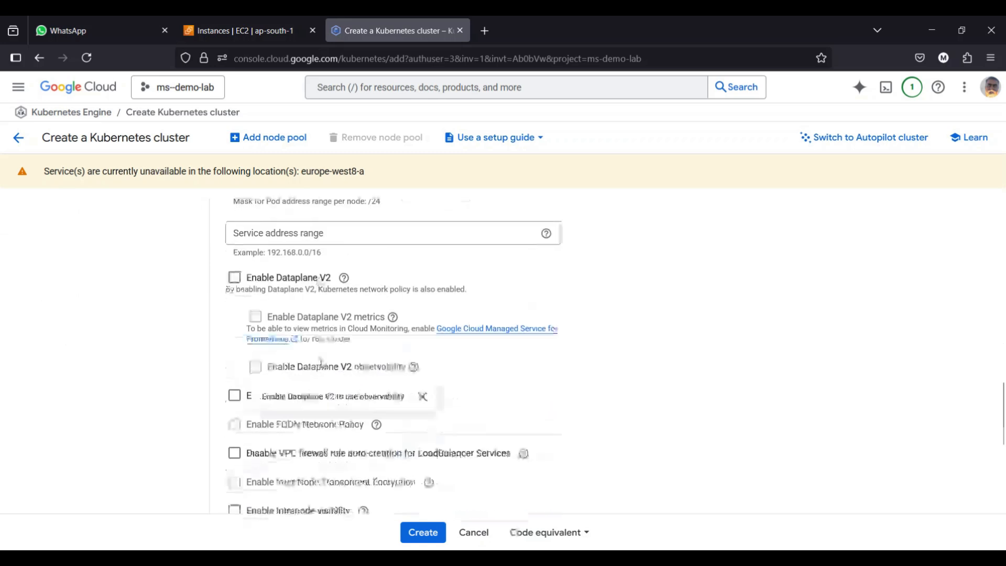
click(234, 363)
scroll(336, 370, down, 2)
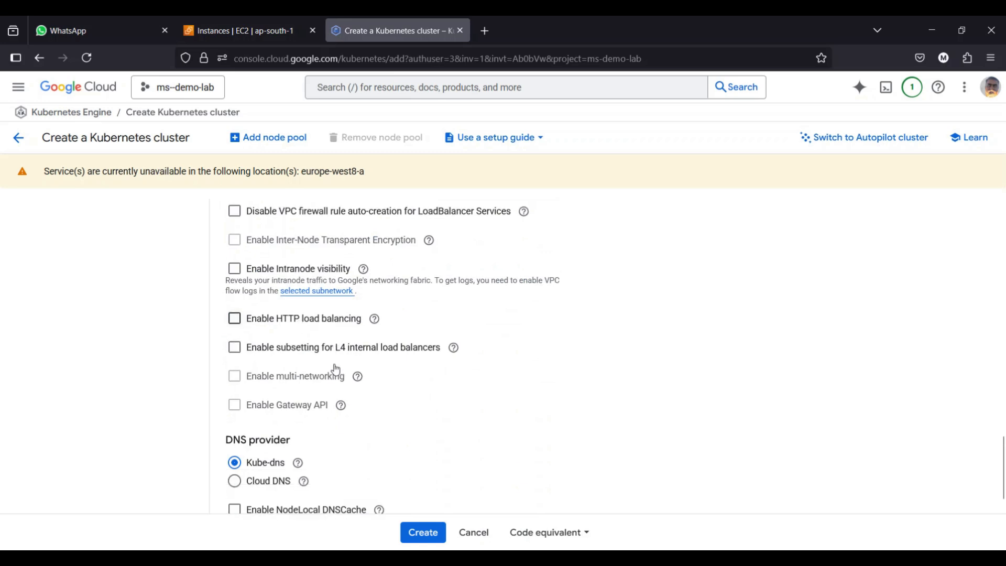
scroll(343, 378, up, 10)
scroll(330, 384, up, 5)
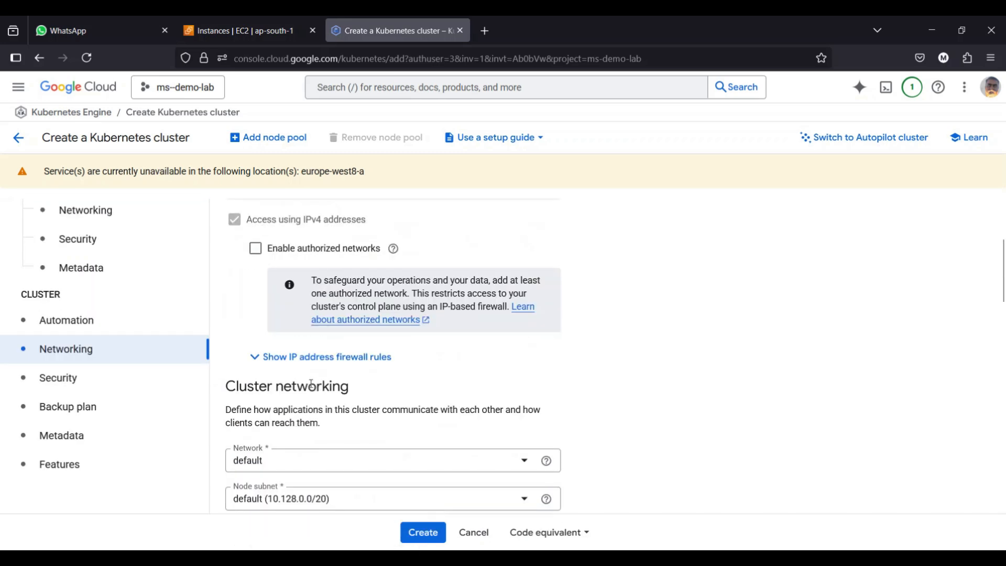
Step: Review the cluster security settings, from Binary Authorization and Shielded GKE Nodes to security posture and the legacy options
click(83, 386)
scroll(367, 377, up, 3)
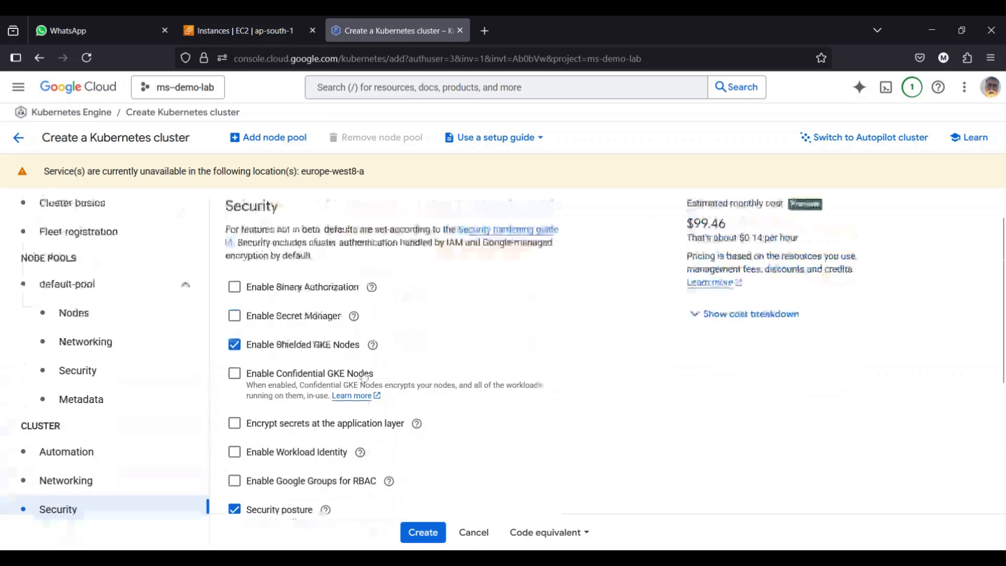
scroll(320, 325, up, 1)
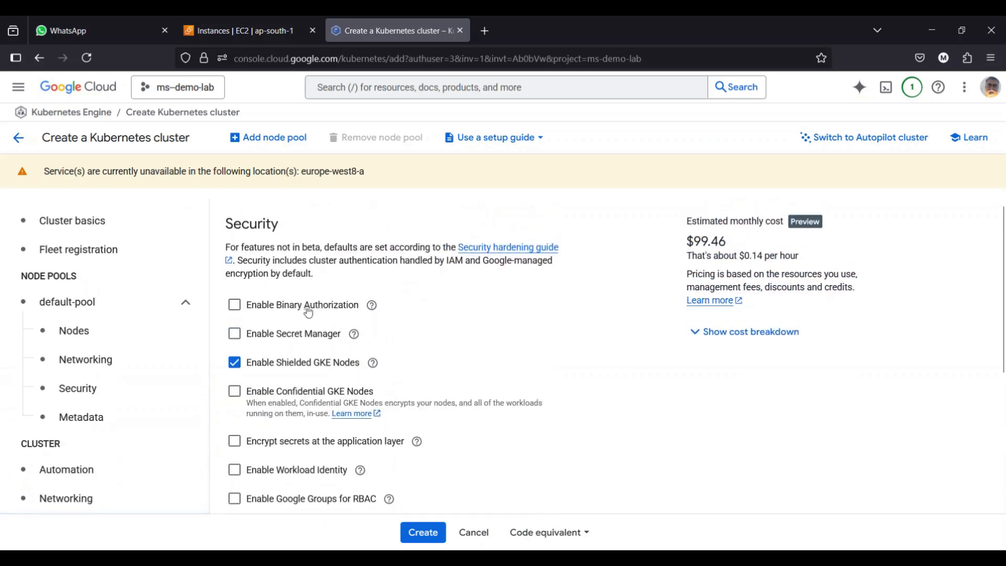
mouse_move(368, 313)
scroll(524, 362, down, 3)
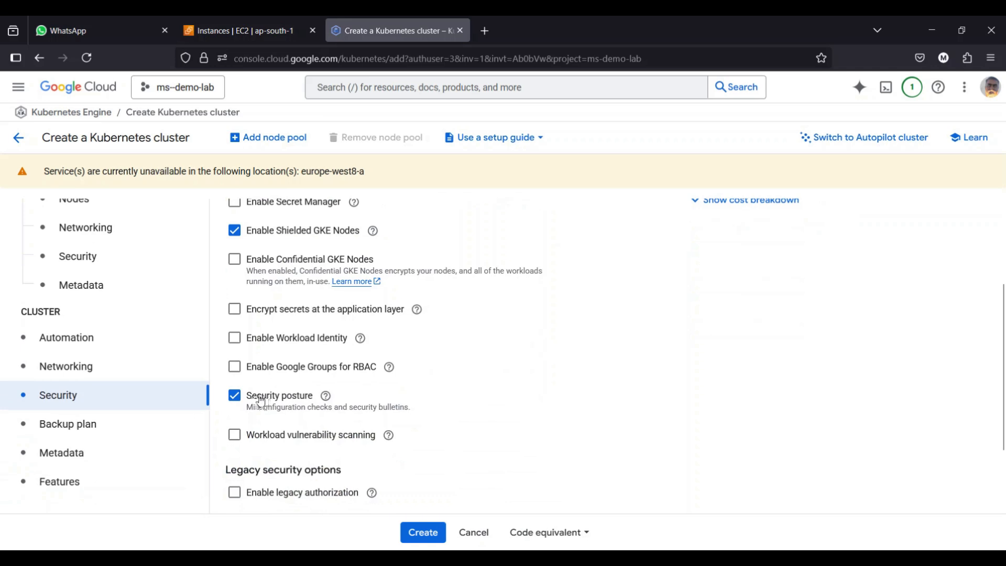
scroll(524, 382, down, 2)
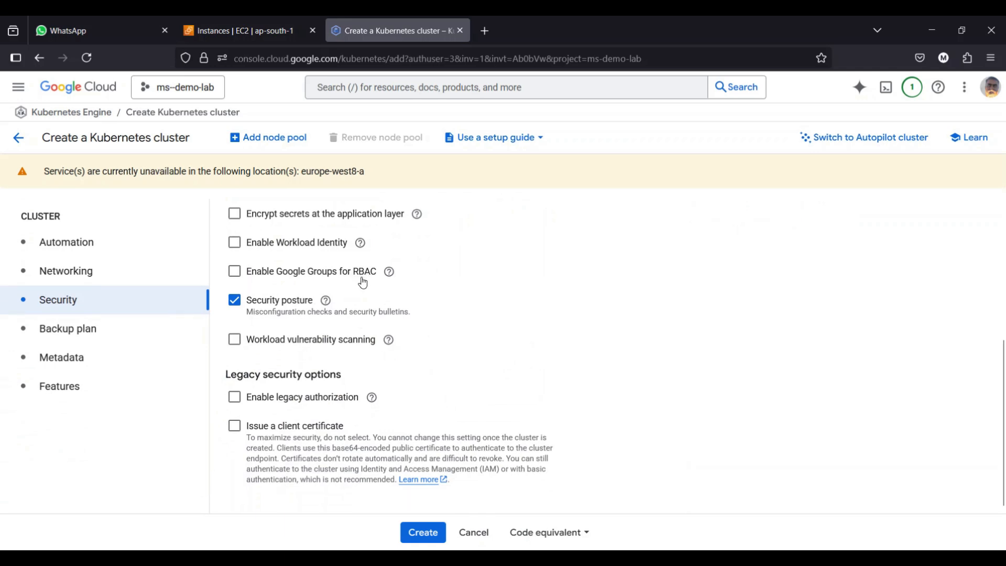
Step: Check the backup plan options, then disable Logging, Cloud Monitoring and Managed Service for Prometheus in the cluster's features
click(74, 331)
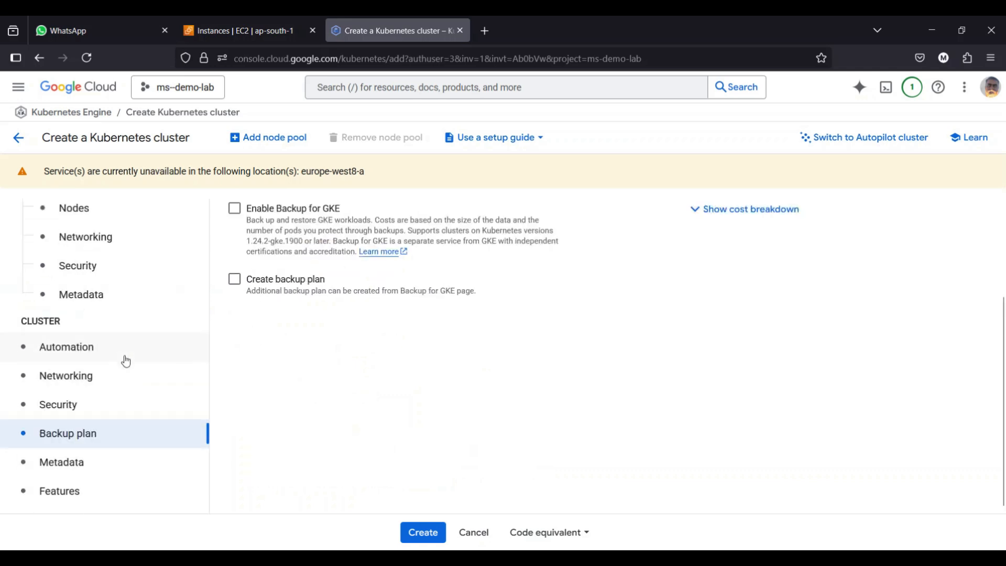
click(73, 490)
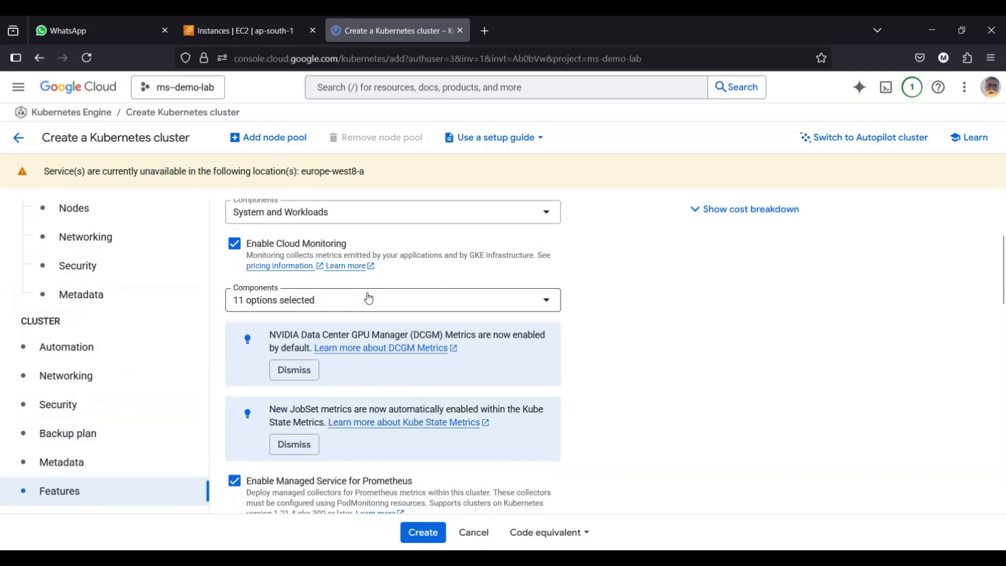
scroll(393, 308, up, 3)
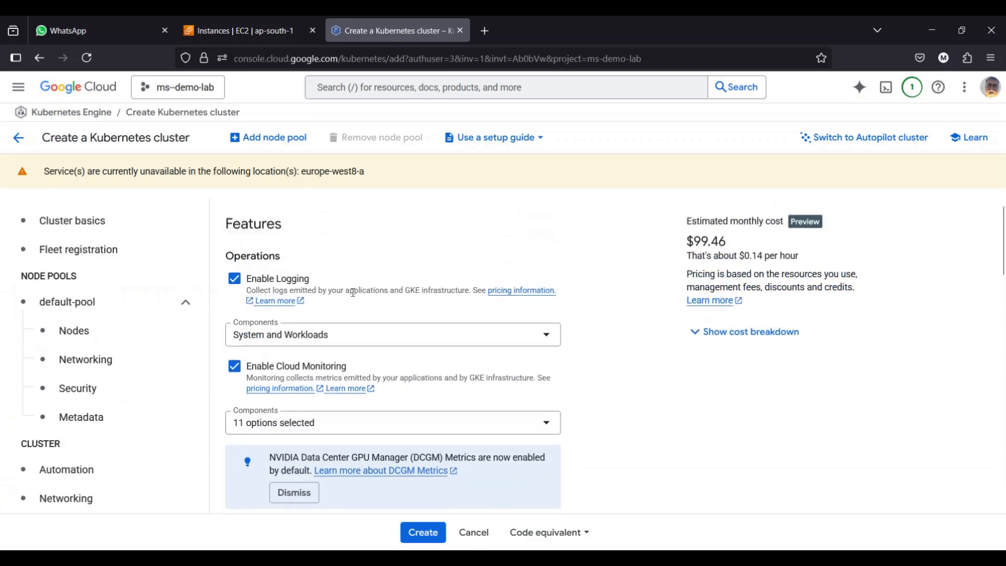
click(234, 283)
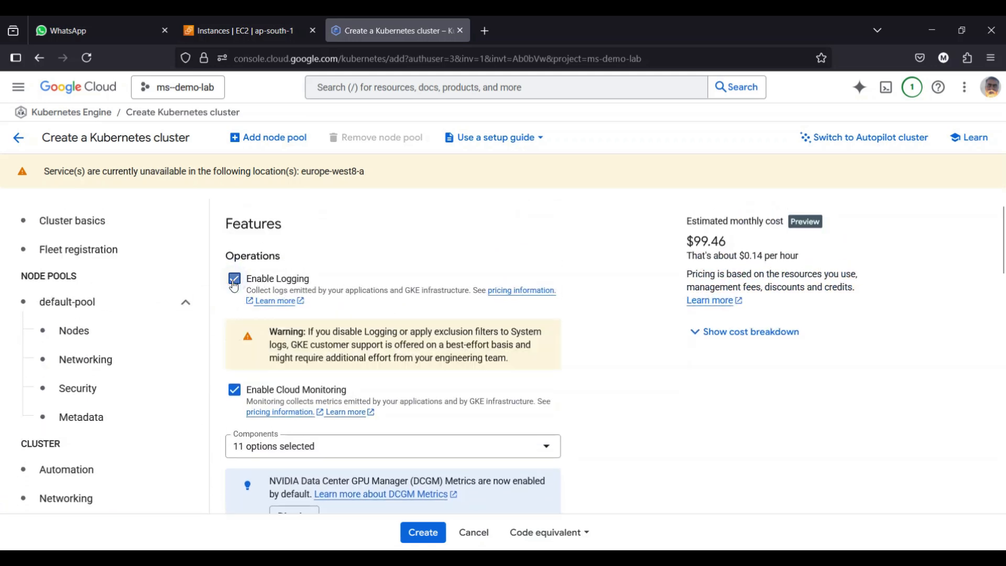
click(232, 394)
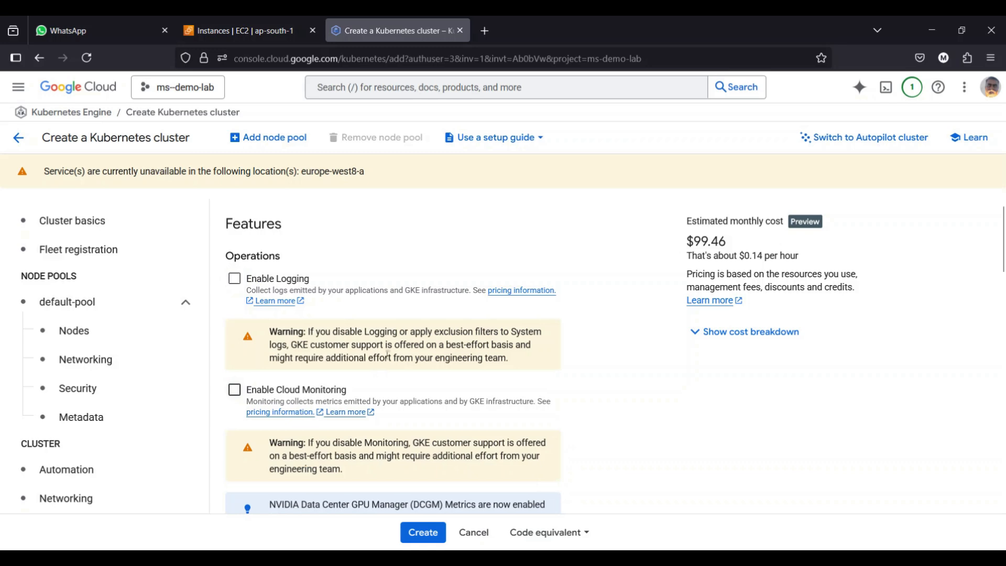
scroll(398, 341, down, 6)
scroll(407, 313, down, 2)
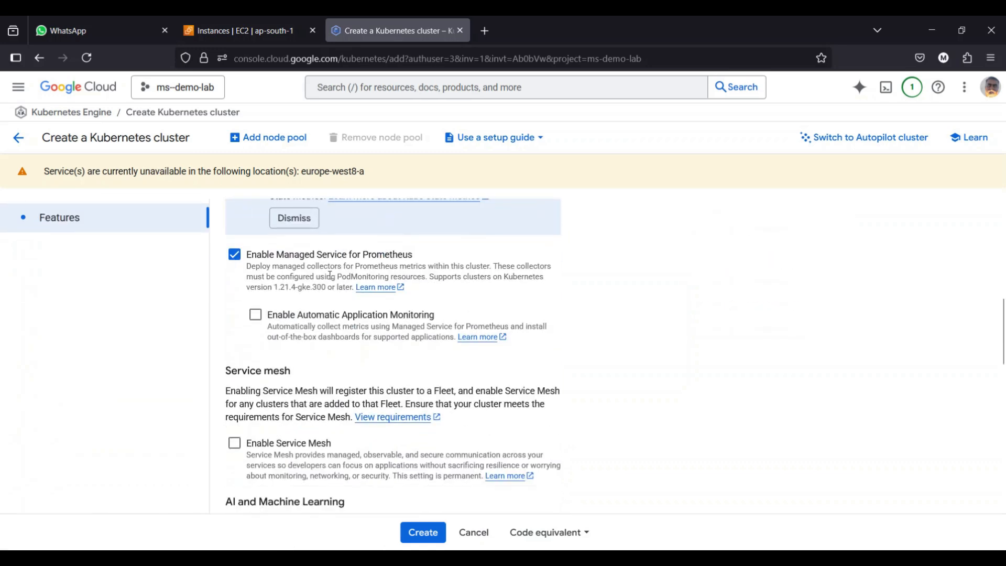
click(234, 254)
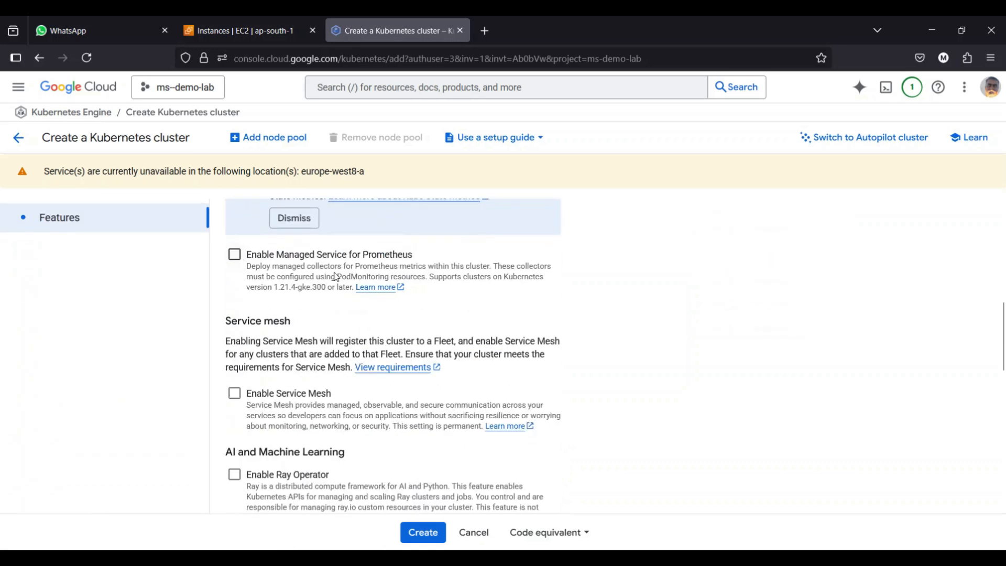
Step: Look over the Service Mesh, Ray Operator and other optional features, and submit the cluster for creation
scroll(424, 286, down, 4)
scroll(335, 277, up, 1)
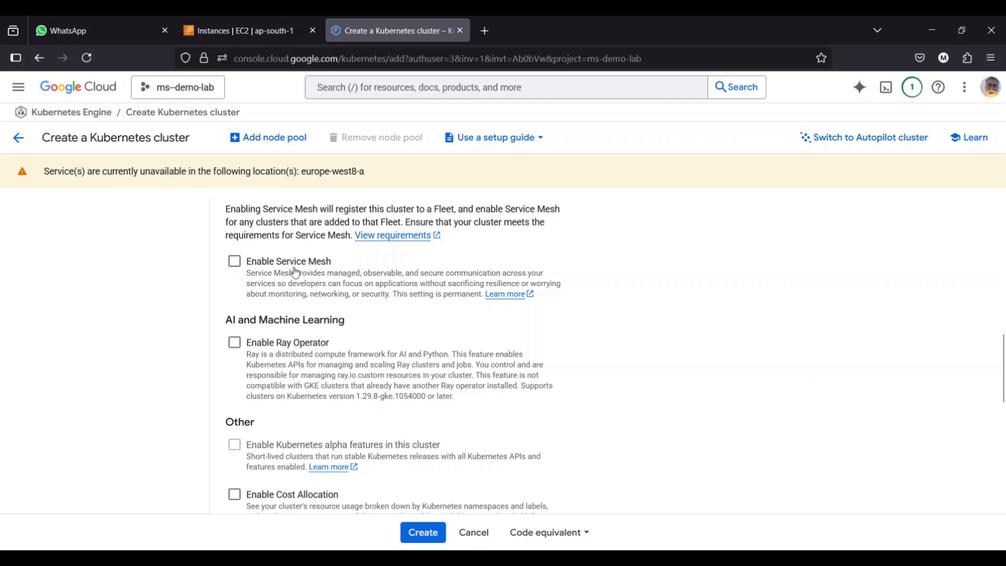
scroll(453, 326, down, 2)
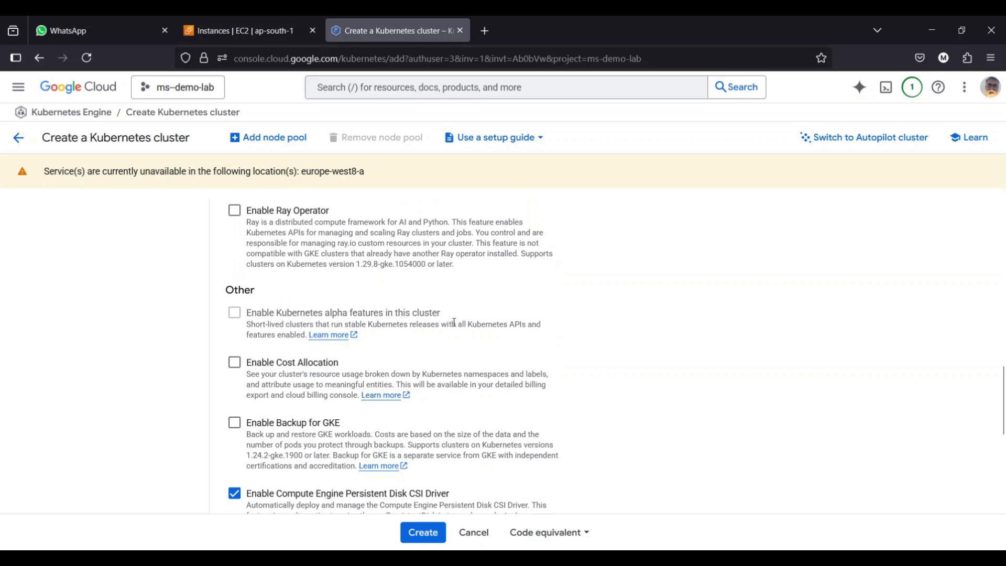
click(462, 325)
click(467, 344)
click(424, 538)
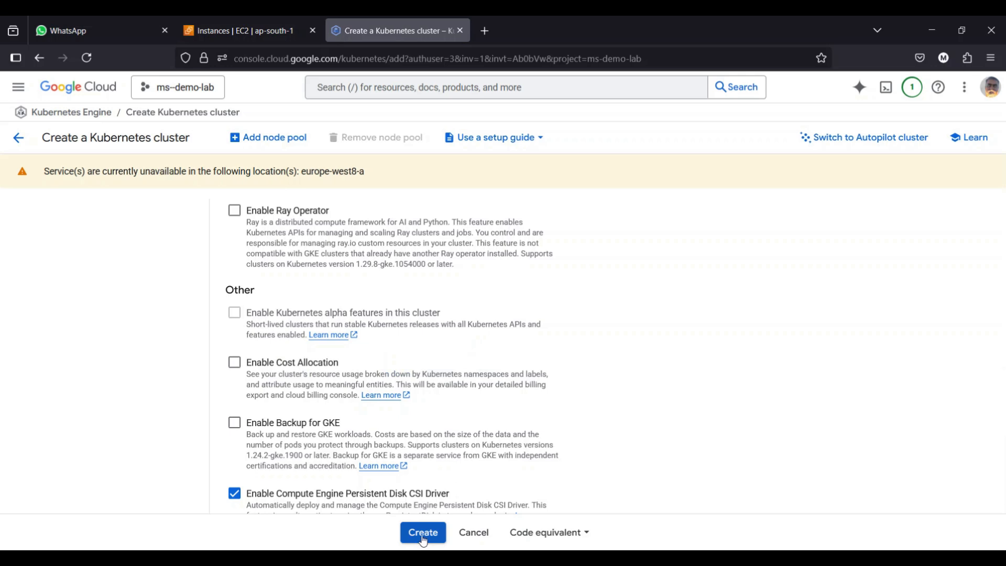
click(424, 535)
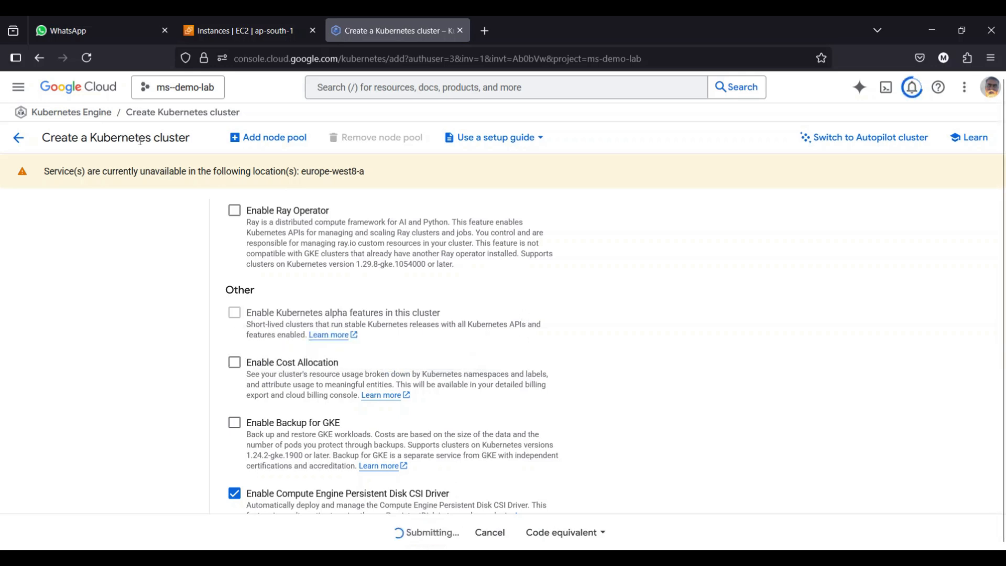
Step: Open the Google Cloud console in a second browser tab and go to the Compute Engine VM instances list
middle_click(87, 89)
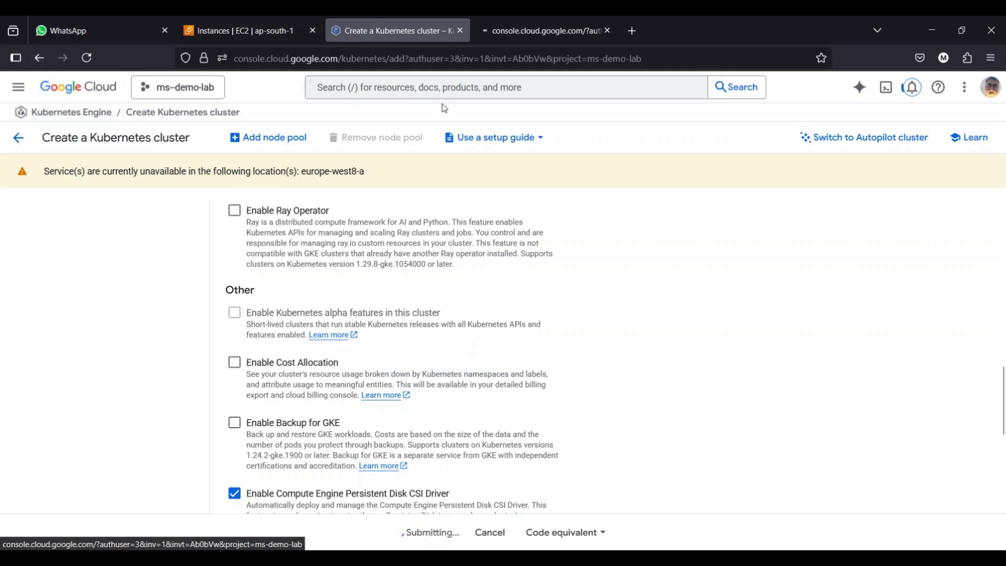
click(530, 32)
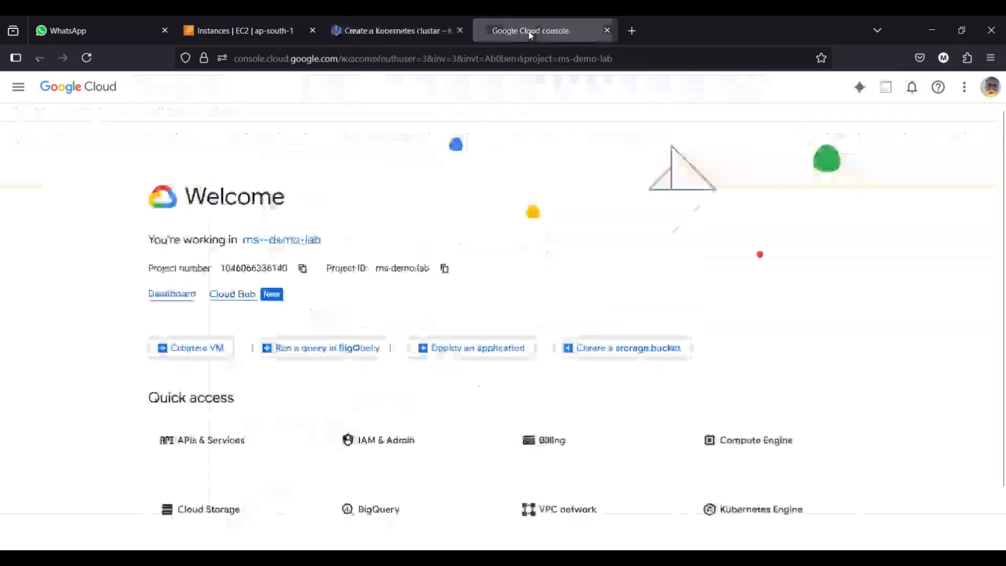
click(19, 87)
mouse_move(34, 276)
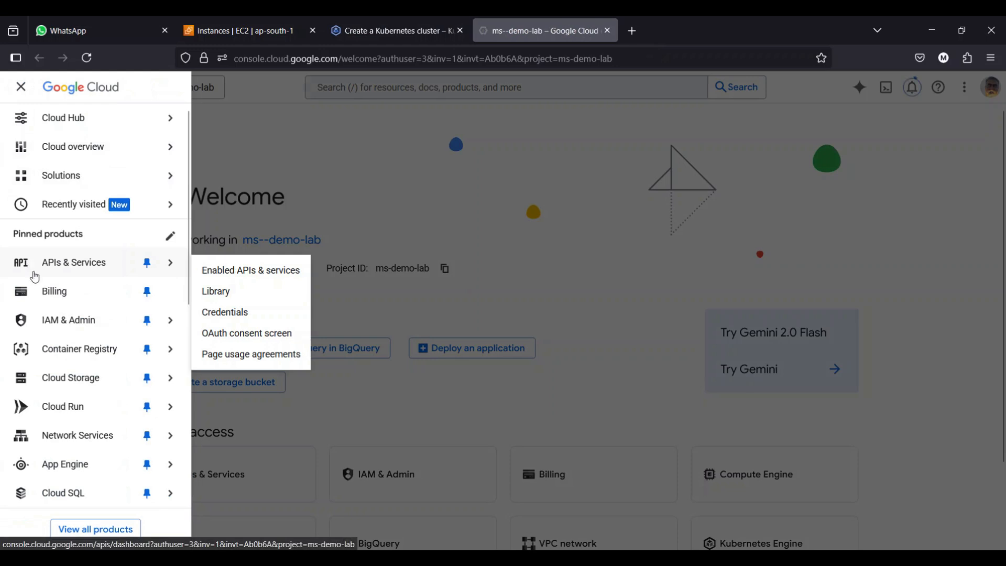
scroll(87, 346, down, 5)
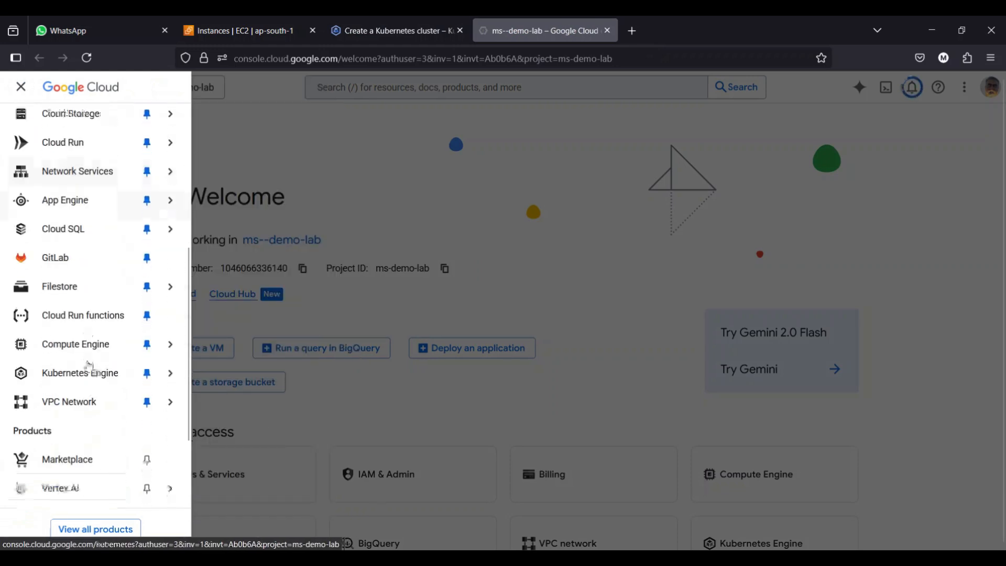
mouse_move(98, 343)
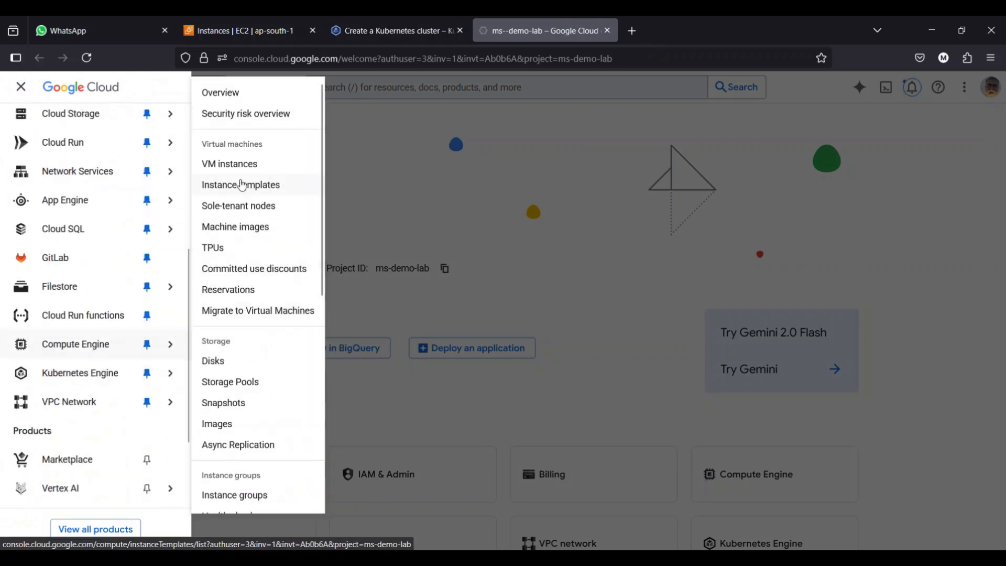
click(234, 162)
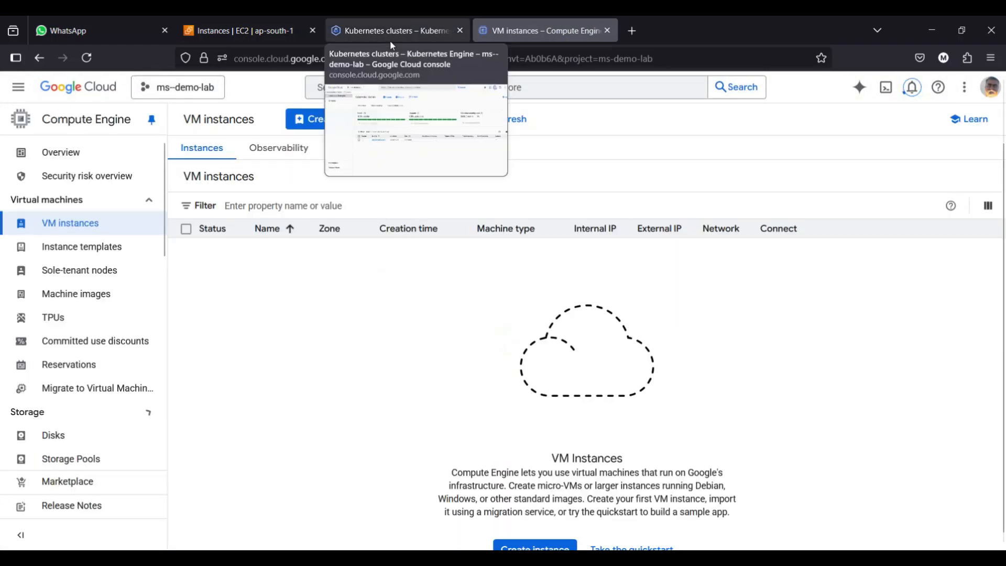
Step: Return to the Kubernetes clusters tab, open mydemocluster-1 and check its creation progress
click(391, 37)
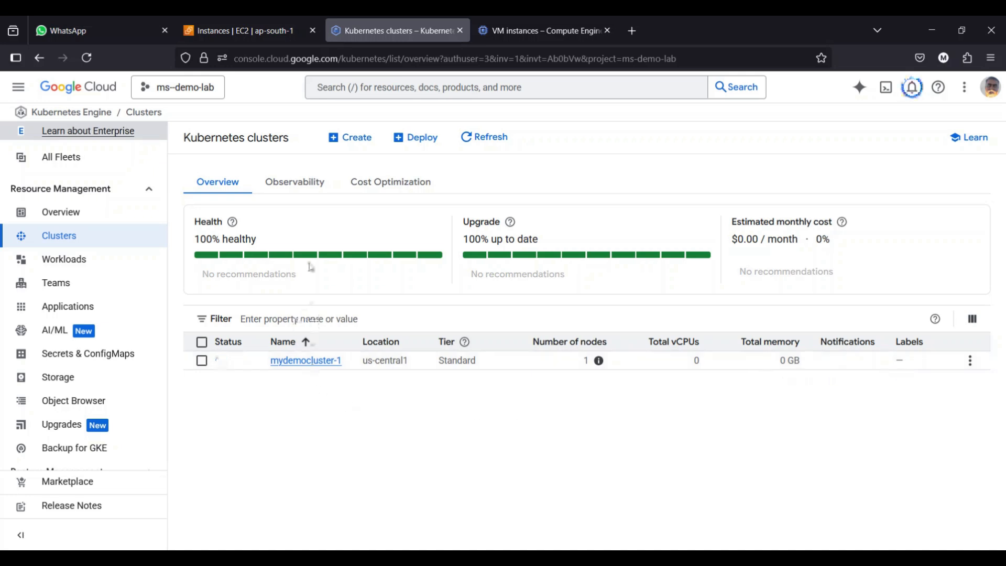
click(301, 366)
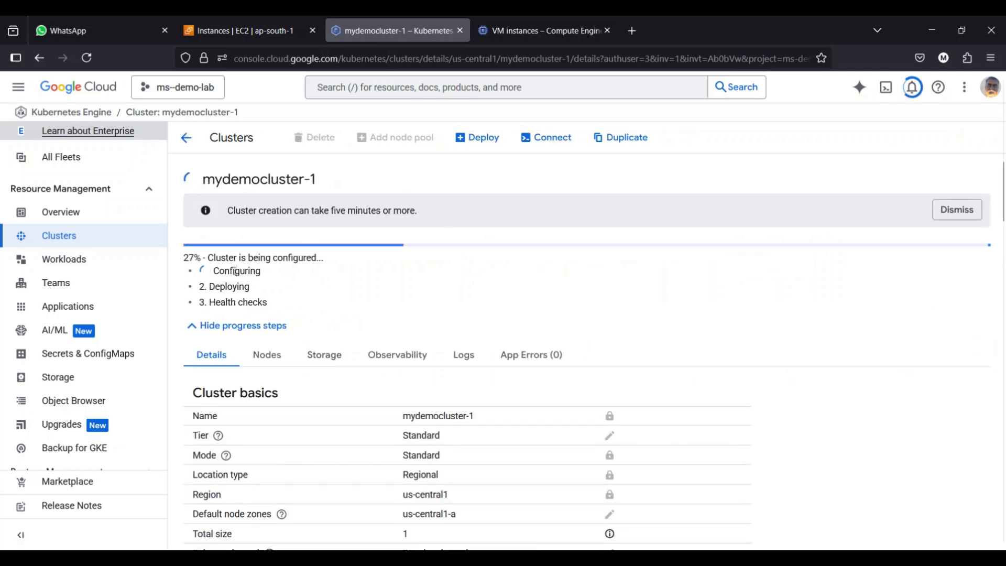
drag(210, 258, 321, 258)
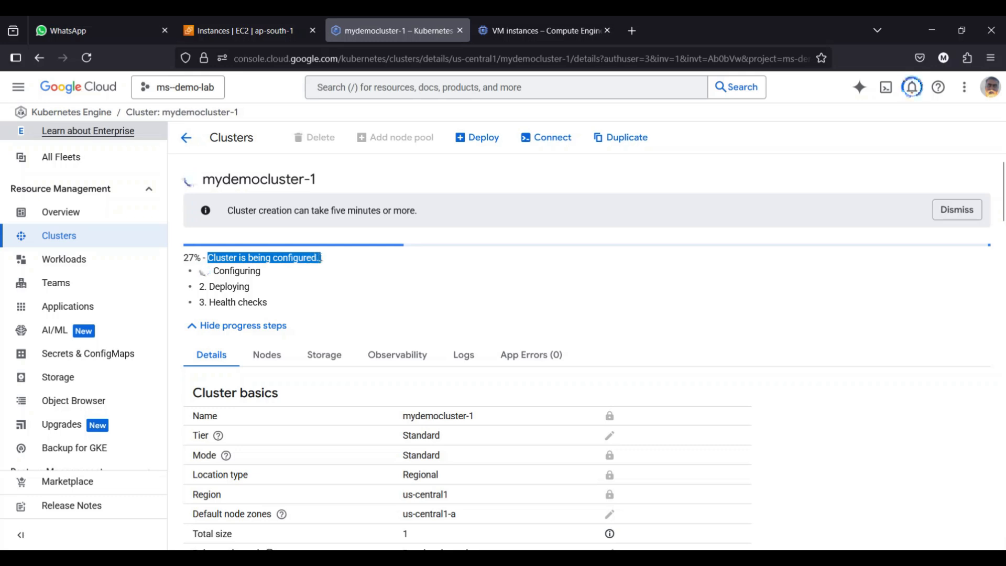
Step: Switch to the VM instances tab and refresh the list repeatedly to look for the cluster's node VM
click(540, 30)
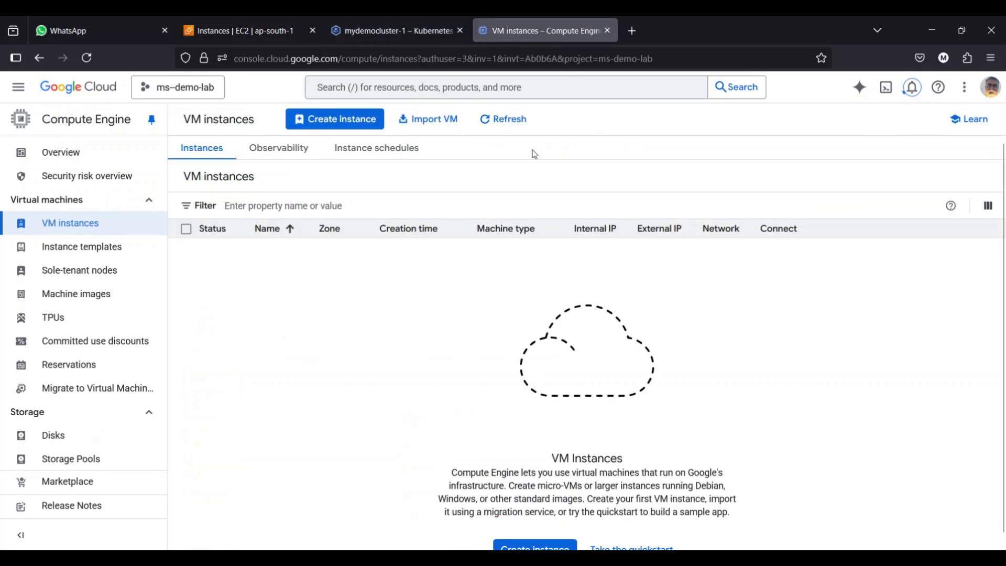
click(507, 124)
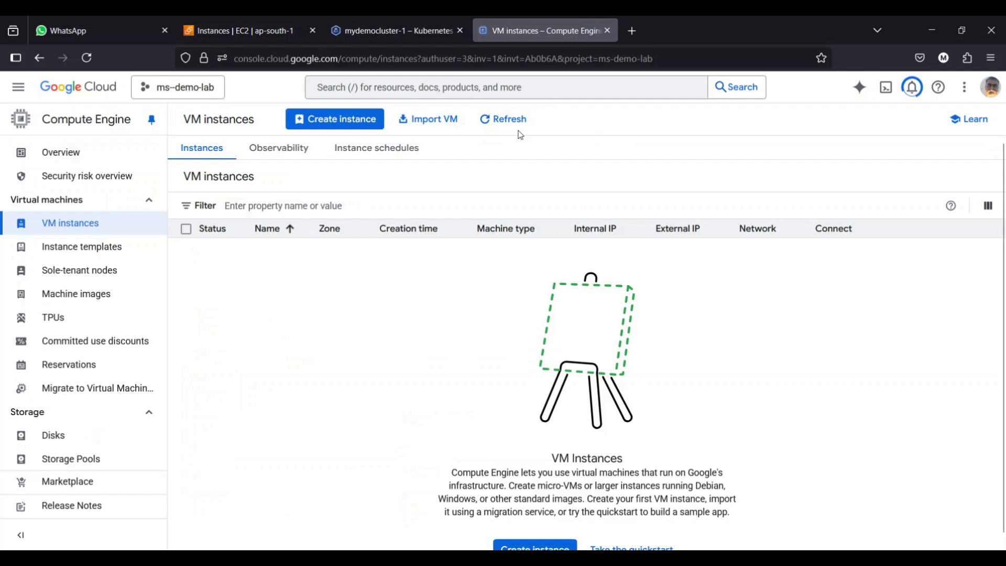
click(505, 123)
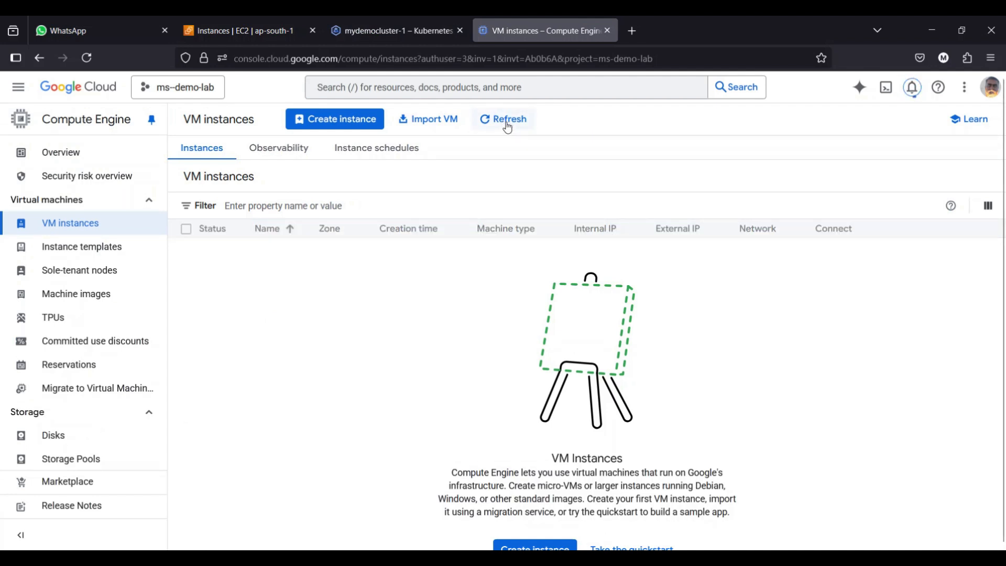
click(508, 124)
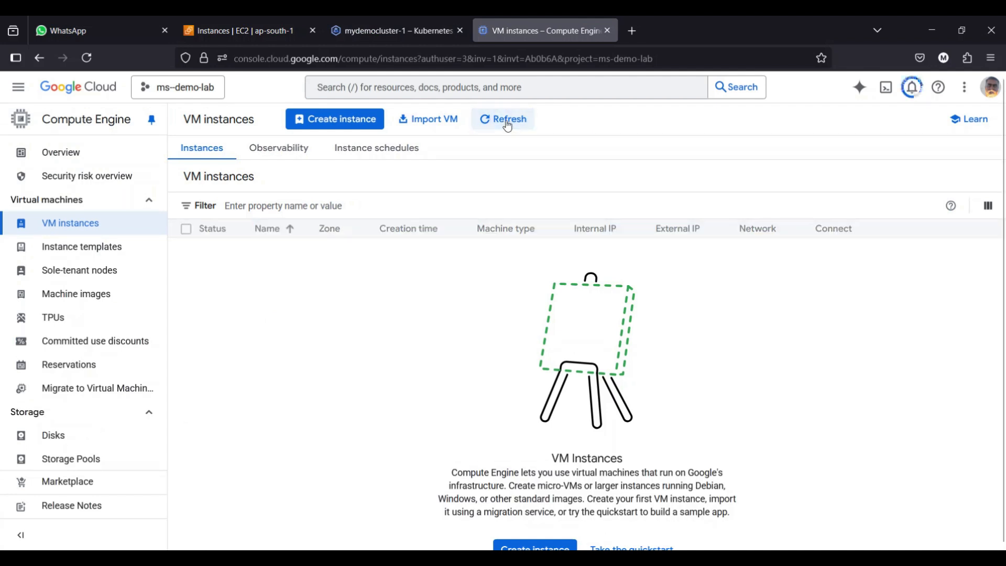
Step: Open default-pool from mydemocluster-1's nodes and review its details, from node pool basics to instance groups and nodes
click(356, 30)
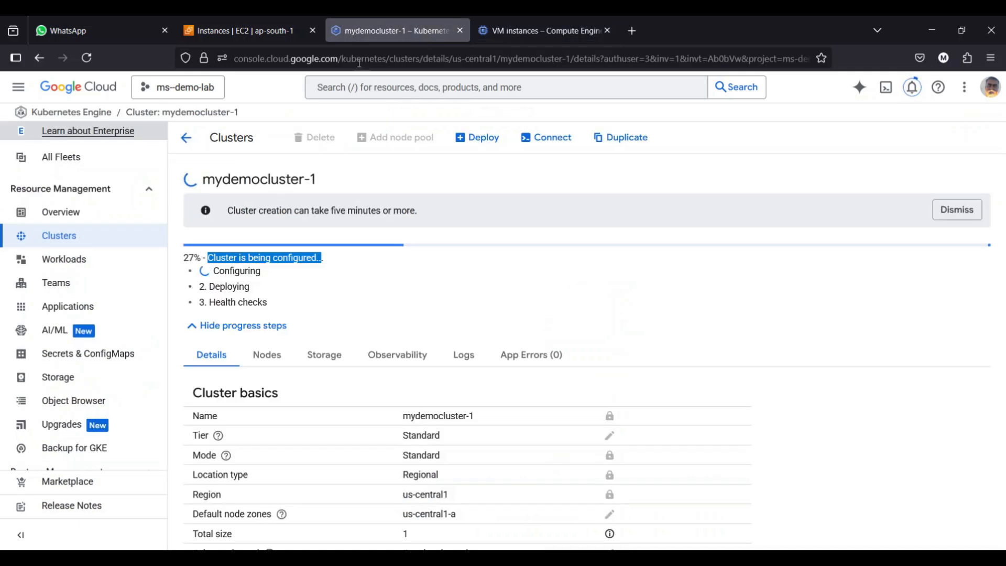
click(271, 358)
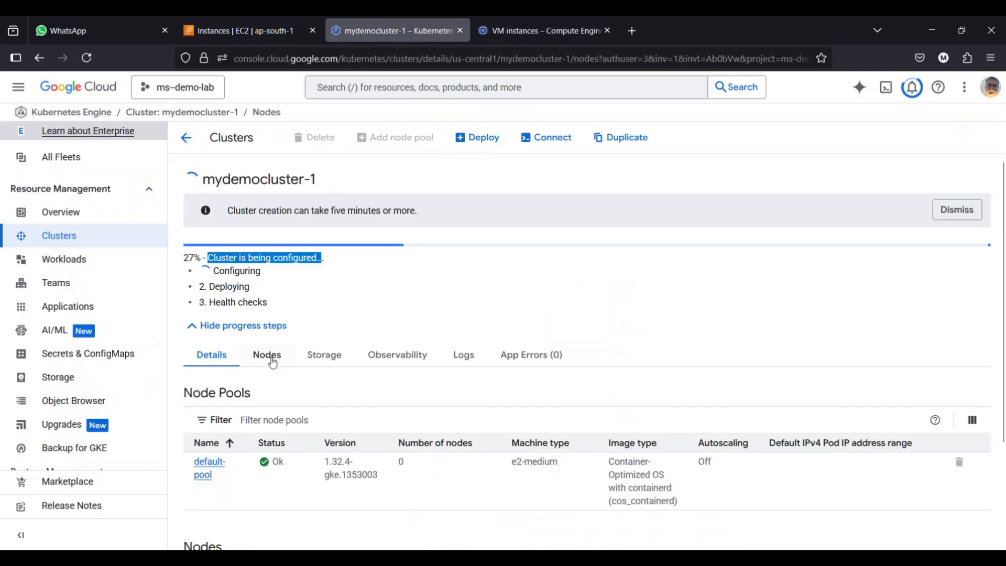
scroll(333, 353, down, 3)
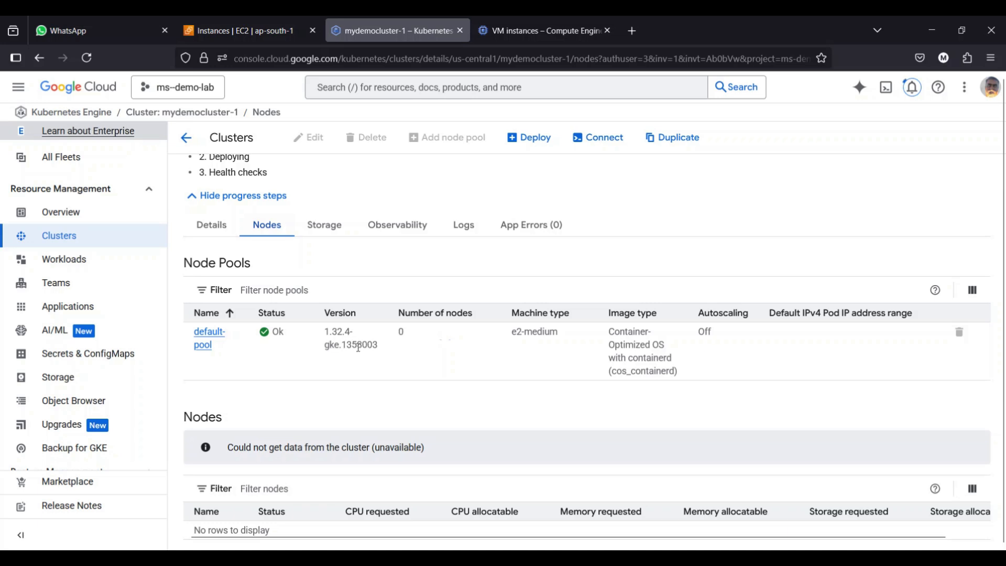
click(213, 339)
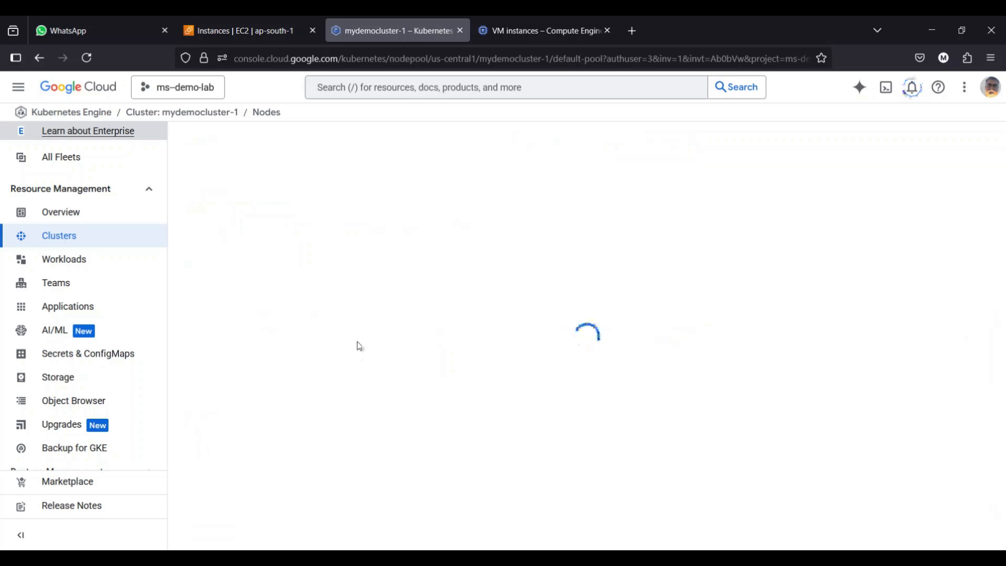
scroll(359, 347, down, 15)
scroll(362, 349, down, 7)
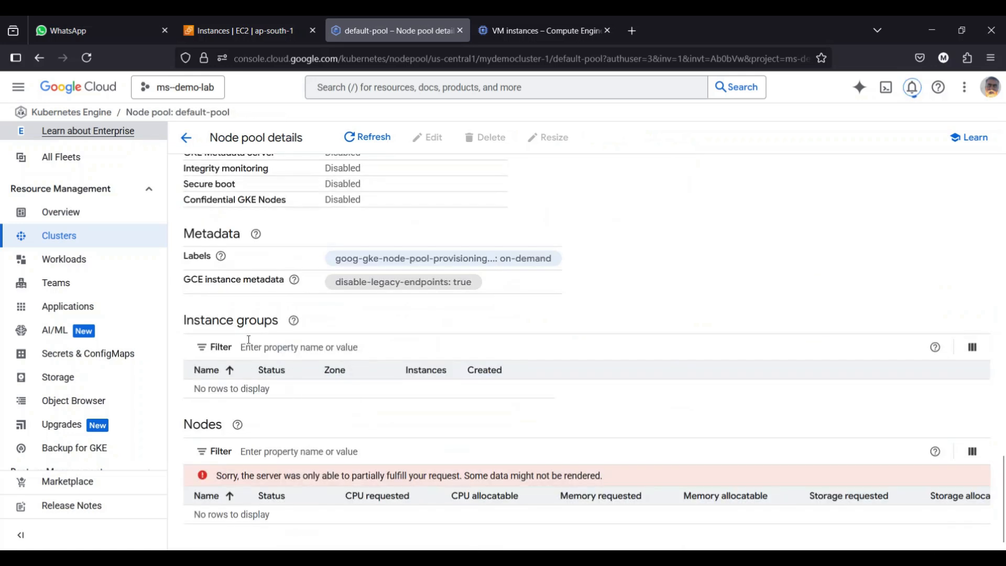
drag(232, 387, 298, 393)
click(368, 412)
scroll(366, 414, up, 15)
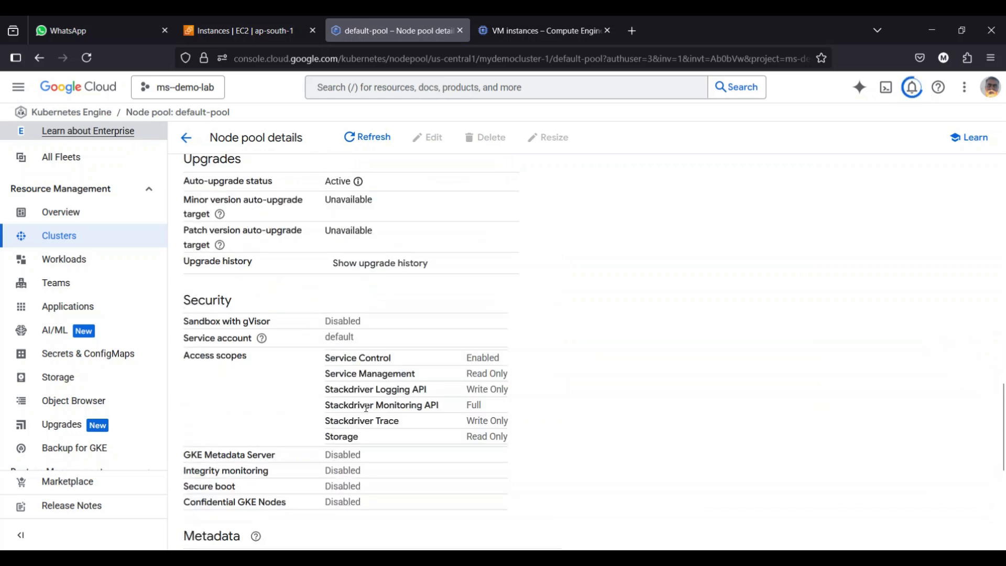
scroll(366, 416, up, 1)
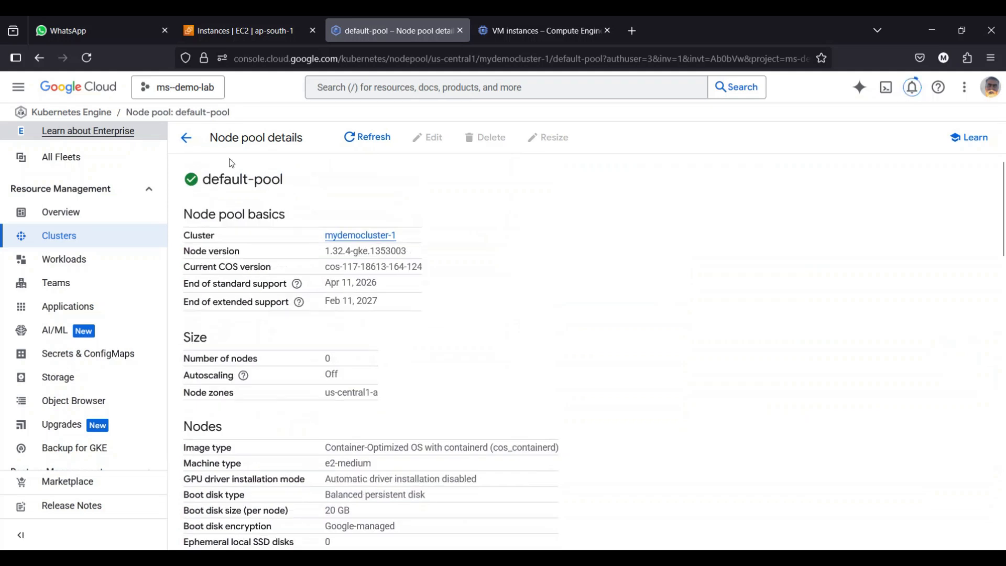
Step: Go back to the cluster's nodes view and check the deployment progress and the default pool's number of nodes
click(186, 138)
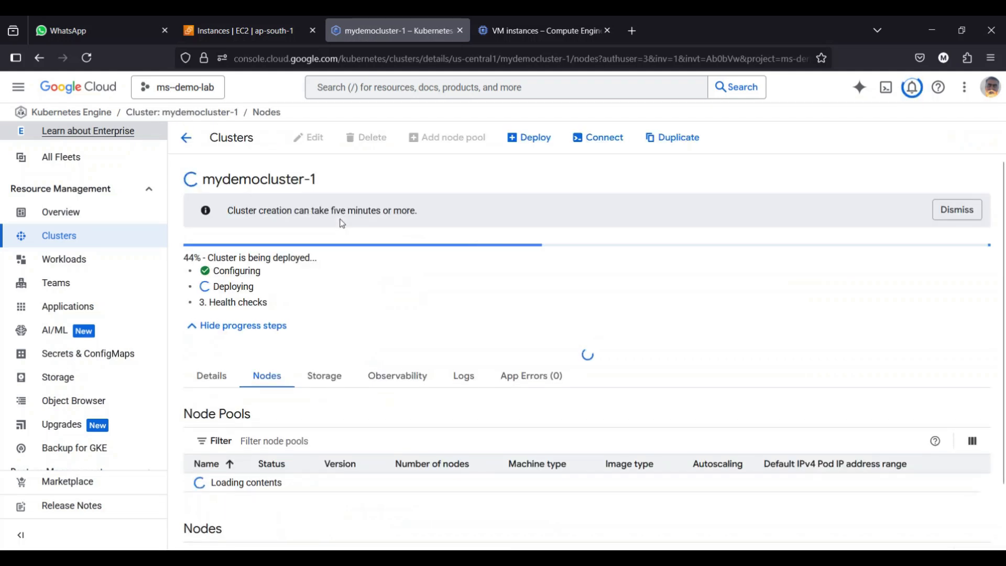
drag(210, 258, 310, 258)
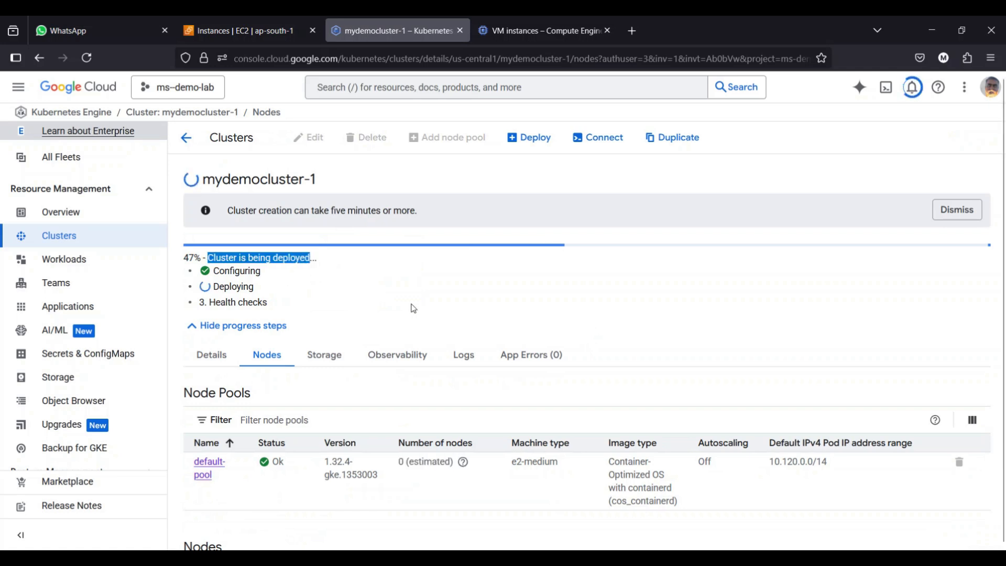
scroll(415, 311, down, 3)
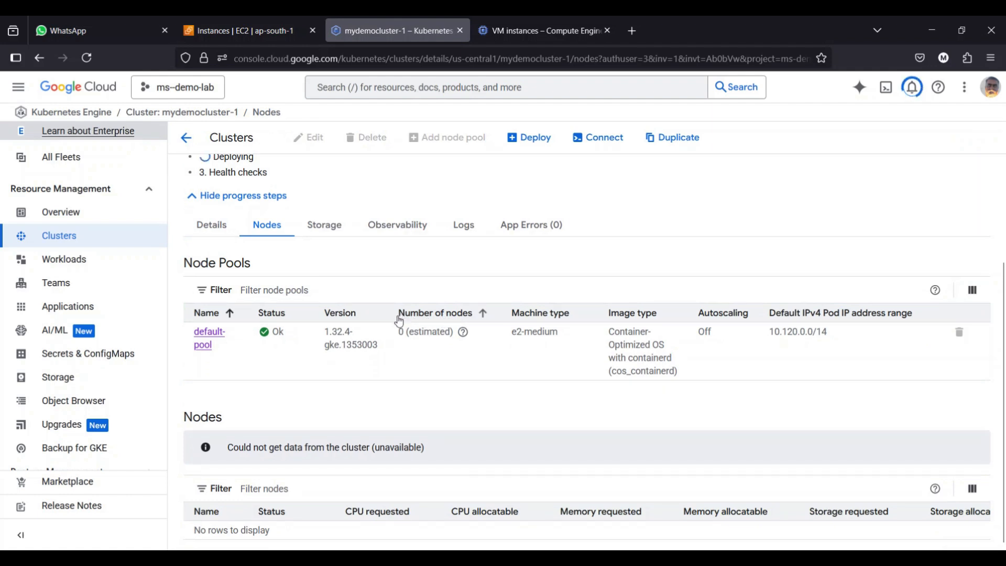
drag(399, 332, 454, 332)
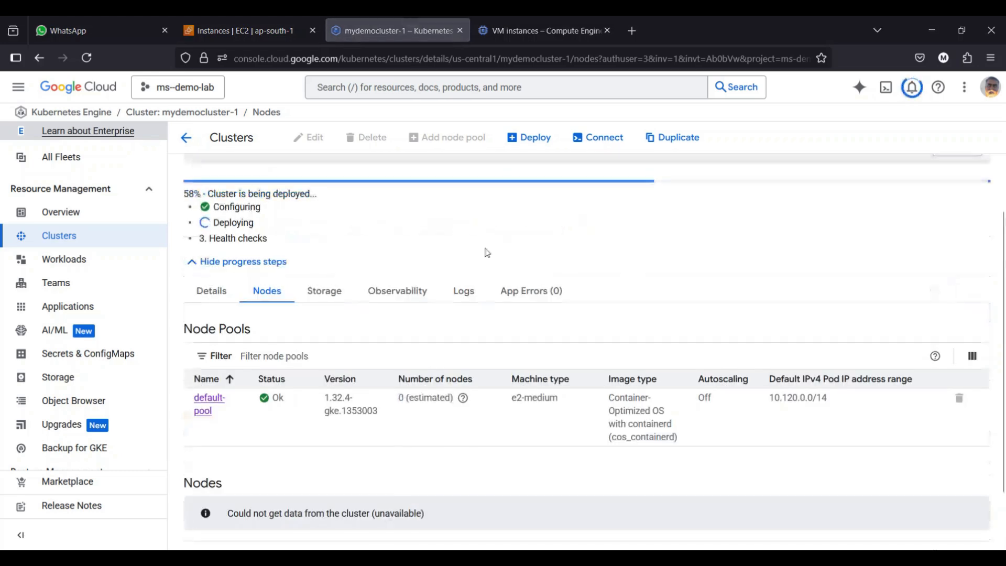
Step: Refresh the VM instances list again and check the status of the cluster's node VM
click(540, 30)
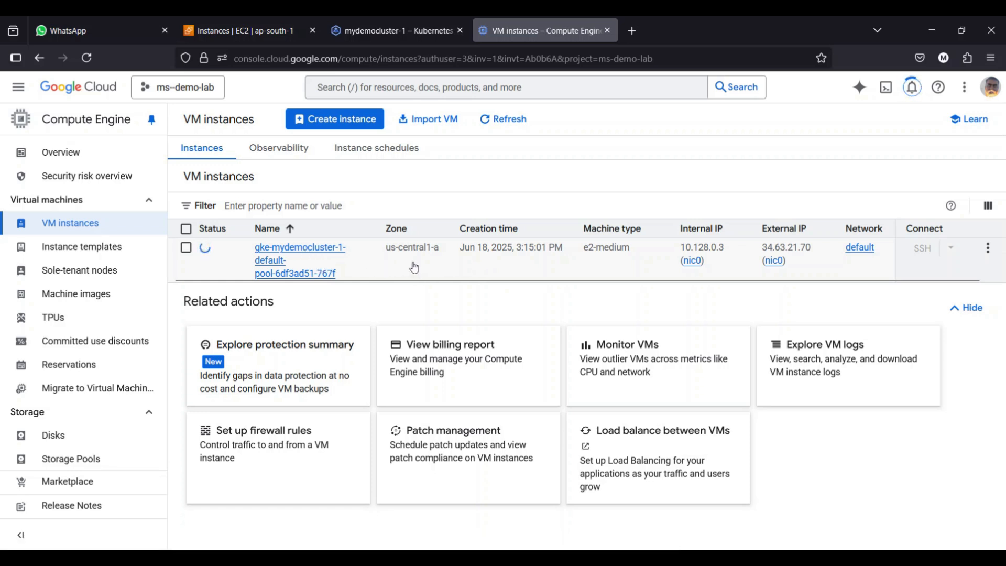
click(498, 124)
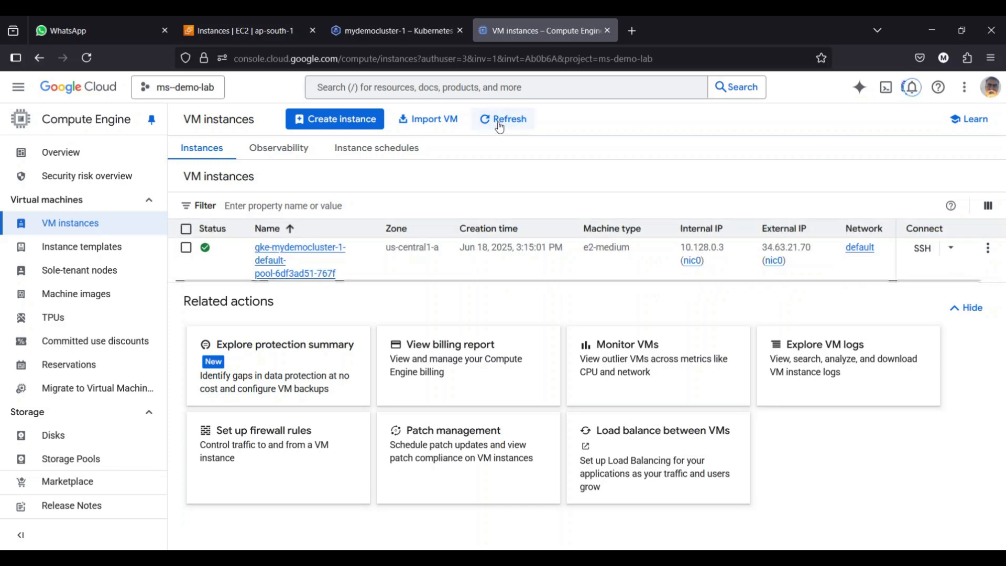
mouse_move(211, 255)
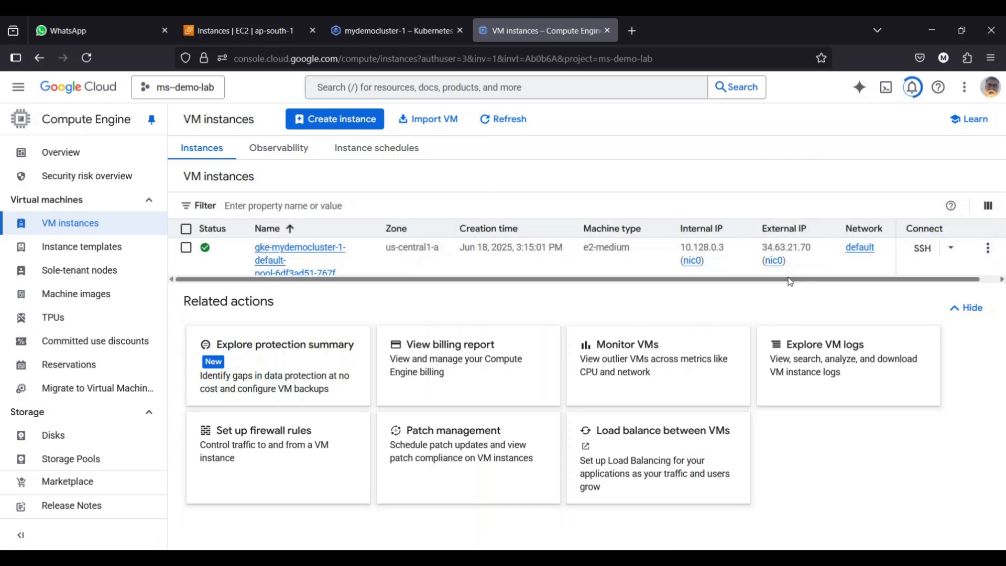
Step: Return to the mydemocluster-1 tab and recheck the deployment status along with its node pool and nodes
click(393, 30)
drag(208, 193, 319, 195)
scroll(380, 231, down, 1)
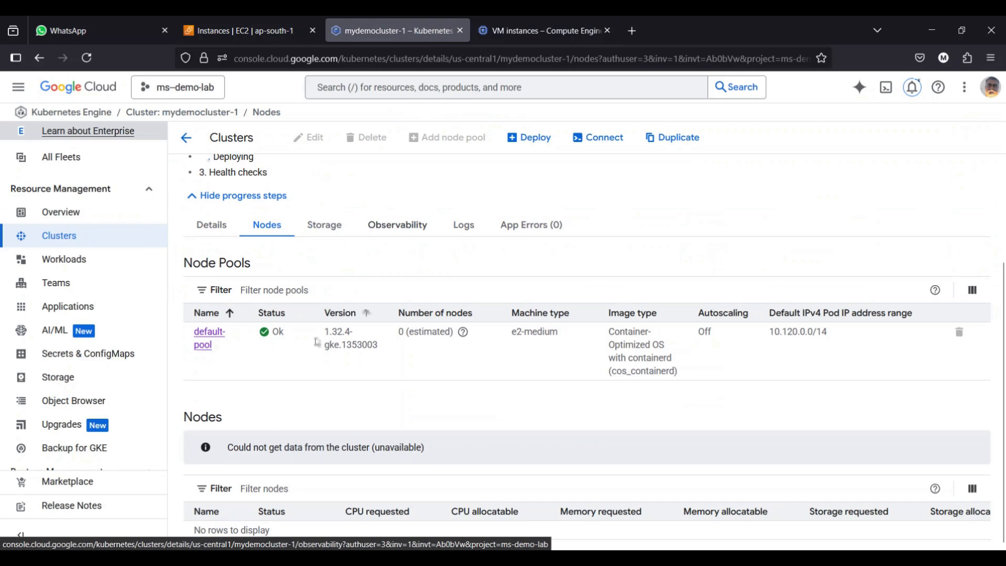
scroll(321, 254, up, 3)
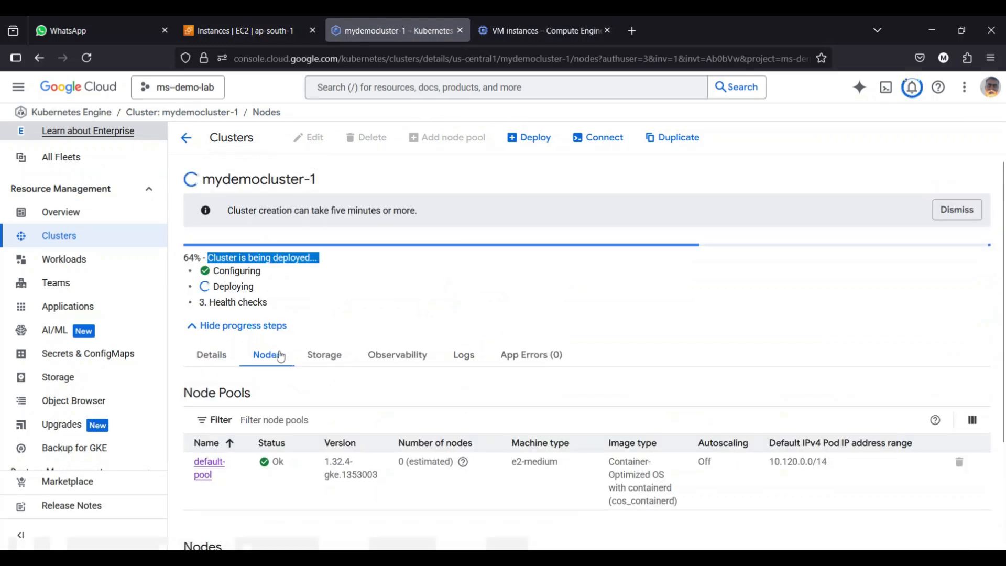
Step: Review mydemocluster-1's details, including total size, upgrades, control plane networking, security and metadata
click(207, 356)
scroll(324, 367, down, 3)
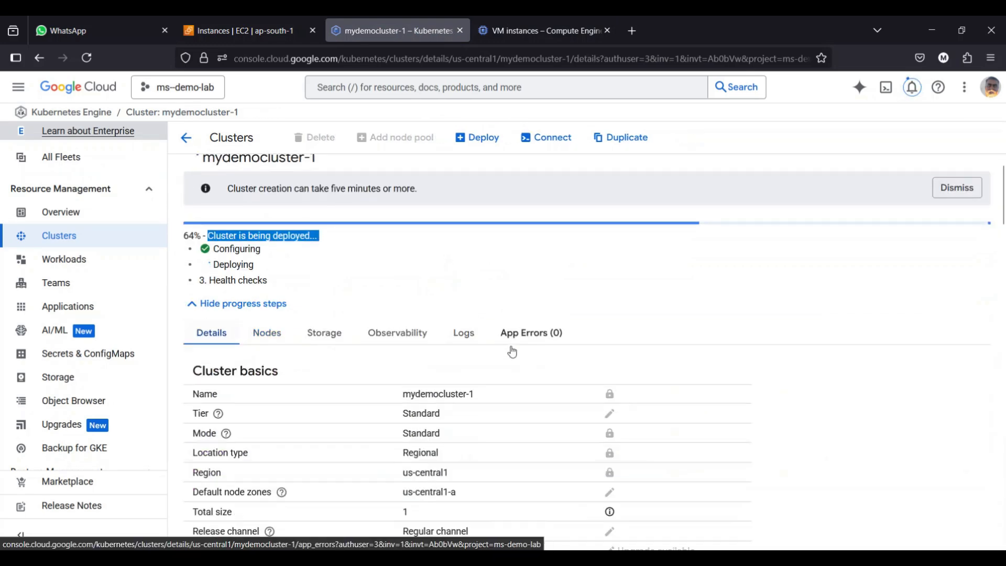
drag(399, 403, 435, 403)
scroll(466, 387, down, 4)
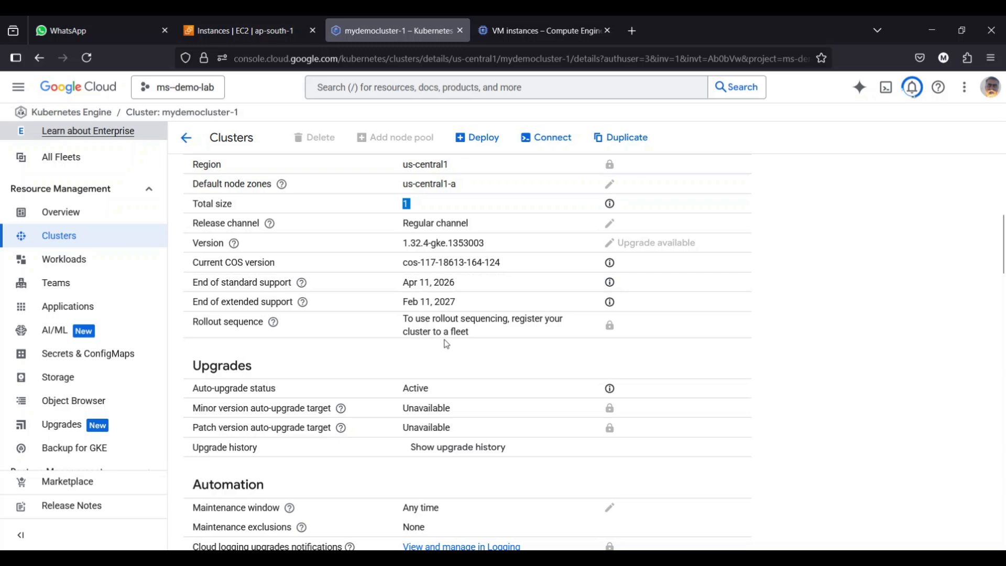
scroll(447, 343, down, 8)
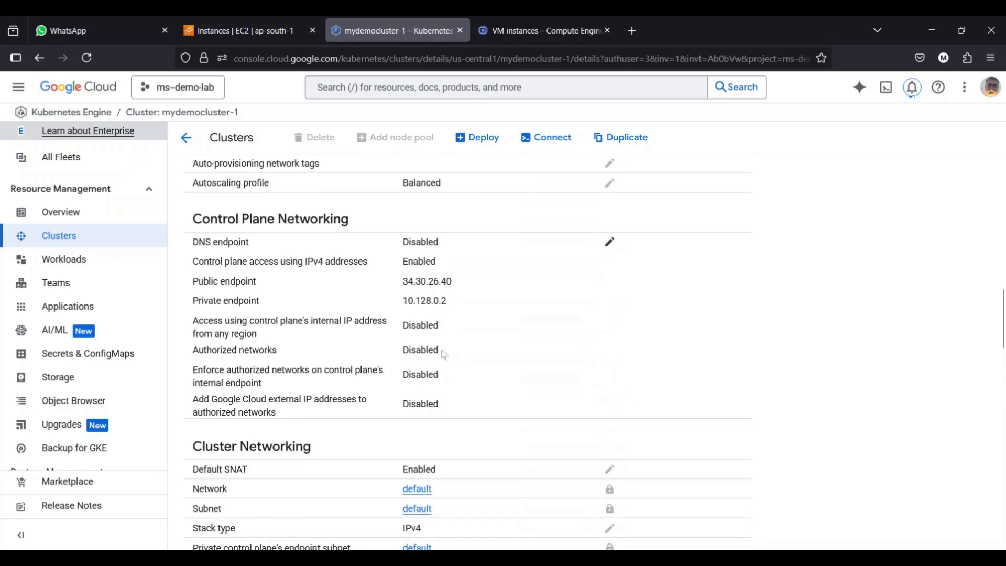
scroll(464, 341, down, 20)
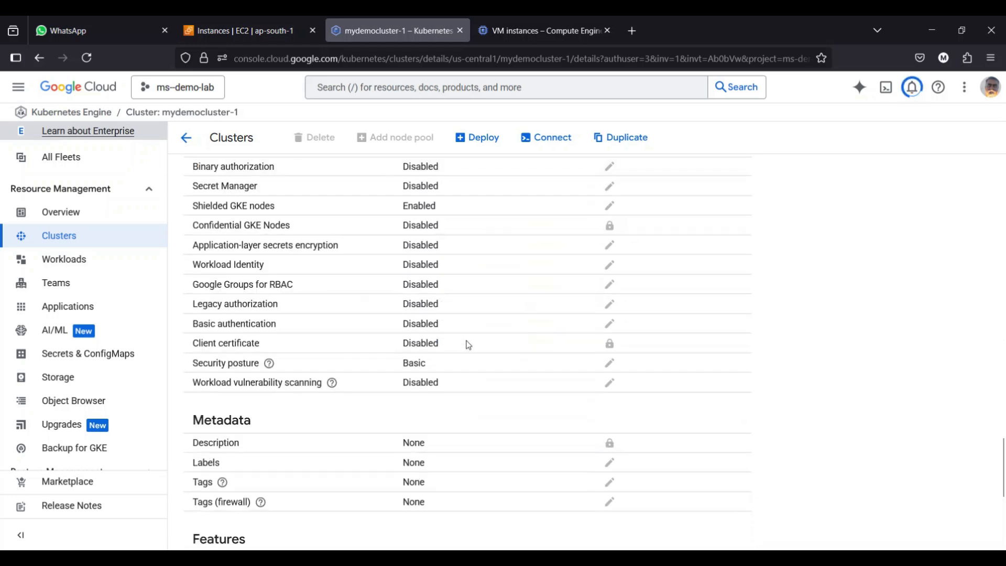
scroll(468, 346, up, 20)
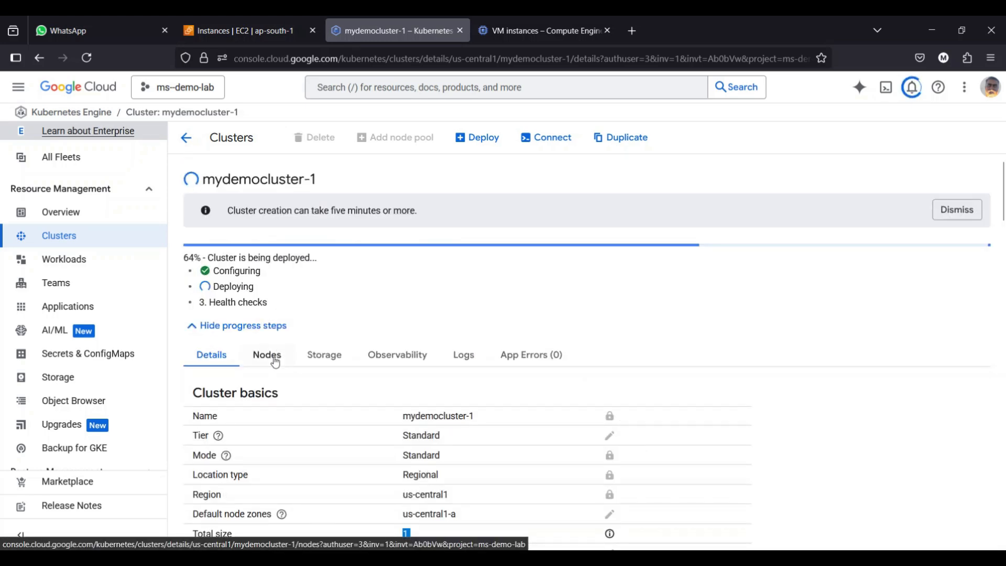
Step: Open the default-pool from mydemocluster-1's nodes view and review its details, including metadata, instance groups and nodes
click(267, 354)
scroll(416, 360, down, 3)
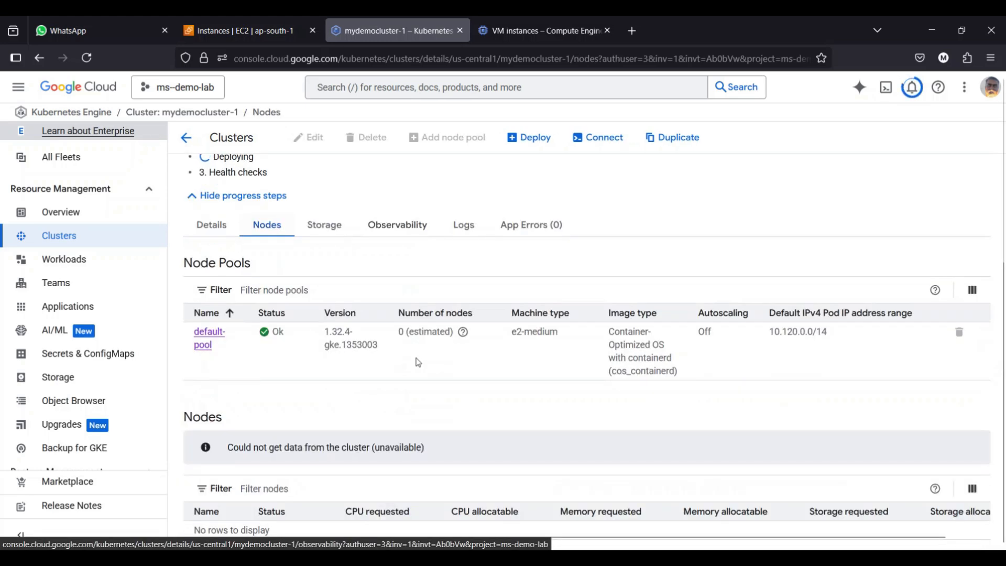
click(221, 338)
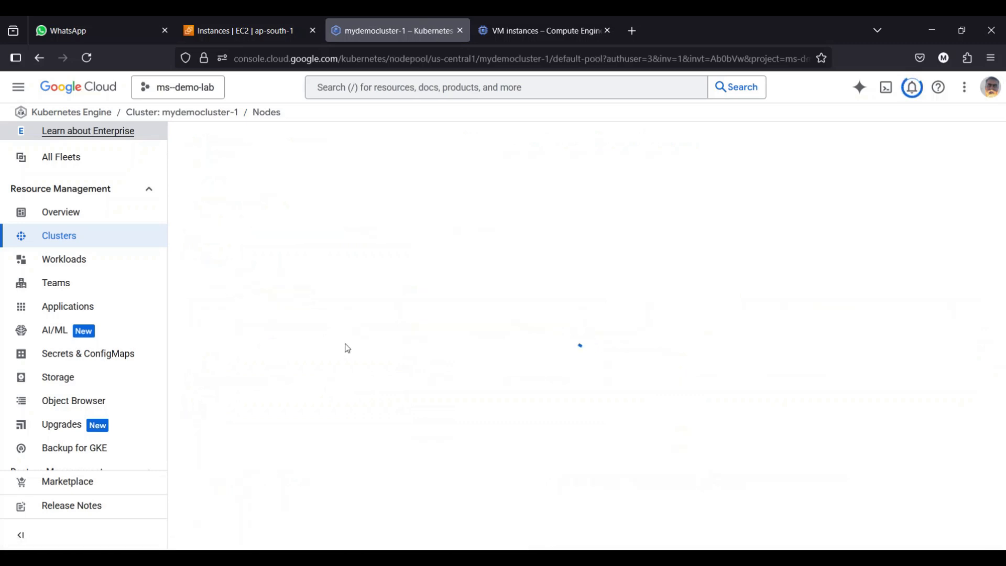
scroll(419, 332, down, 10)
scroll(419, 332, down, 10)
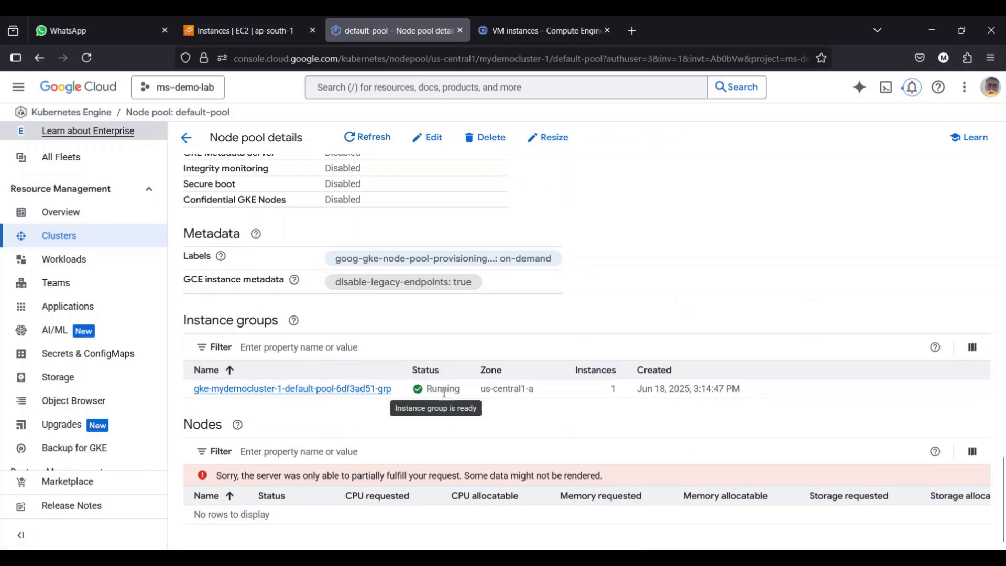
scroll(444, 392, up, 20)
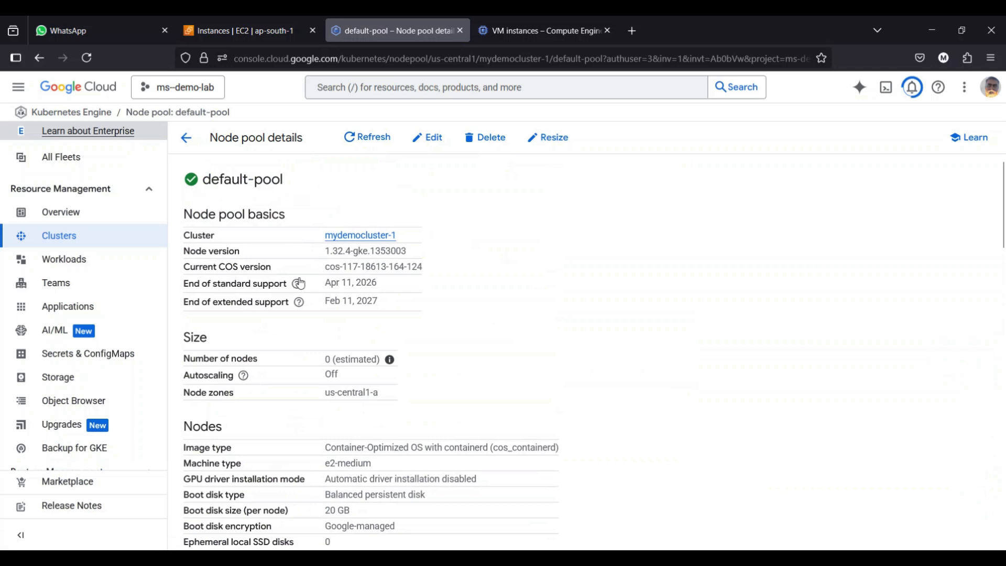
Step: Return to the cluster's nodes view to check the health check progress, and refresh the VM instances list to compare the node VM
click(186, 138)
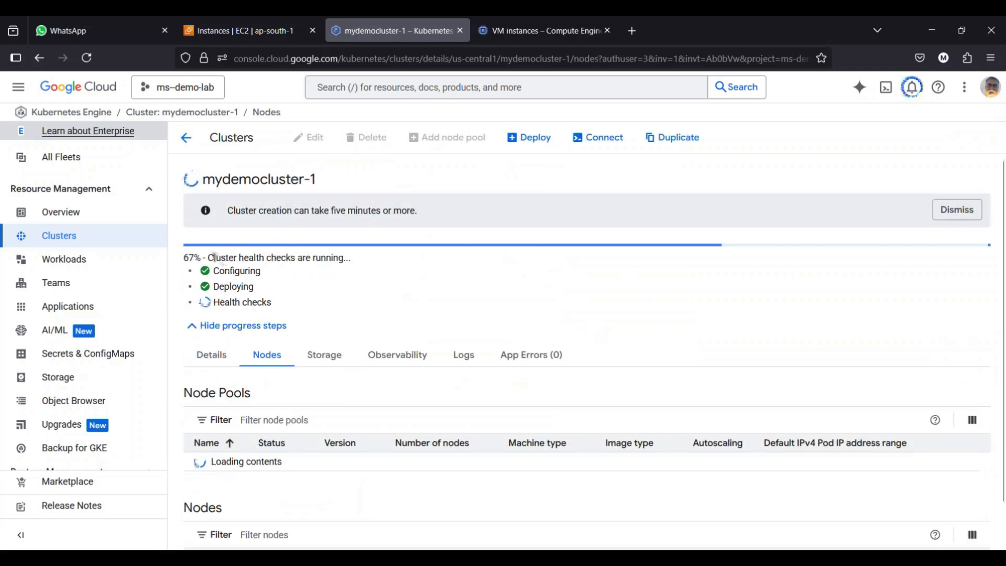
drag(208, 257, 343, 258)
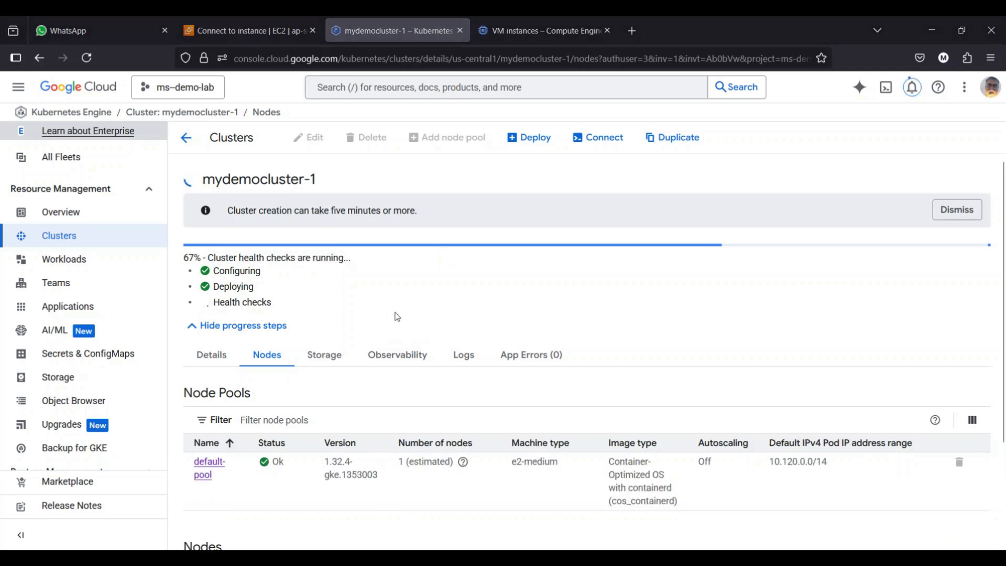
click(498, 33)
click(505, 121)
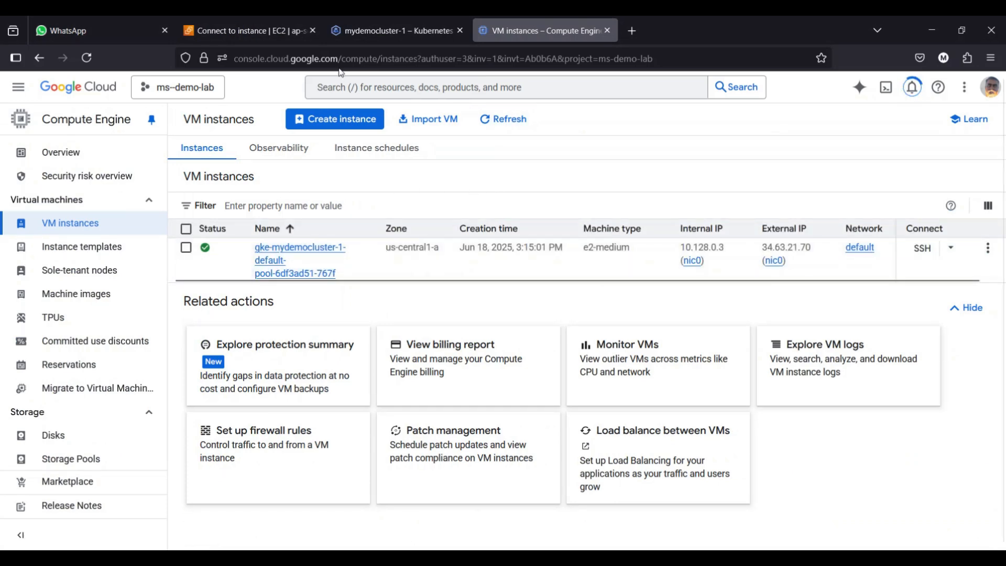
click(369, 39)
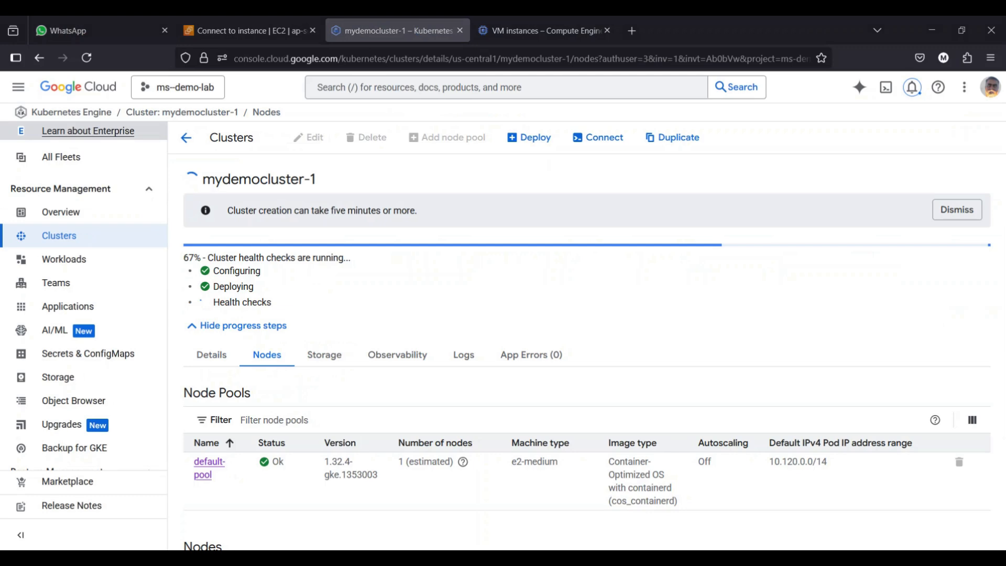
Step: Copy "apt update -y" from GCP.md in Notepad++ and run it in the Ubuntu server's terminal
click(416, 558)
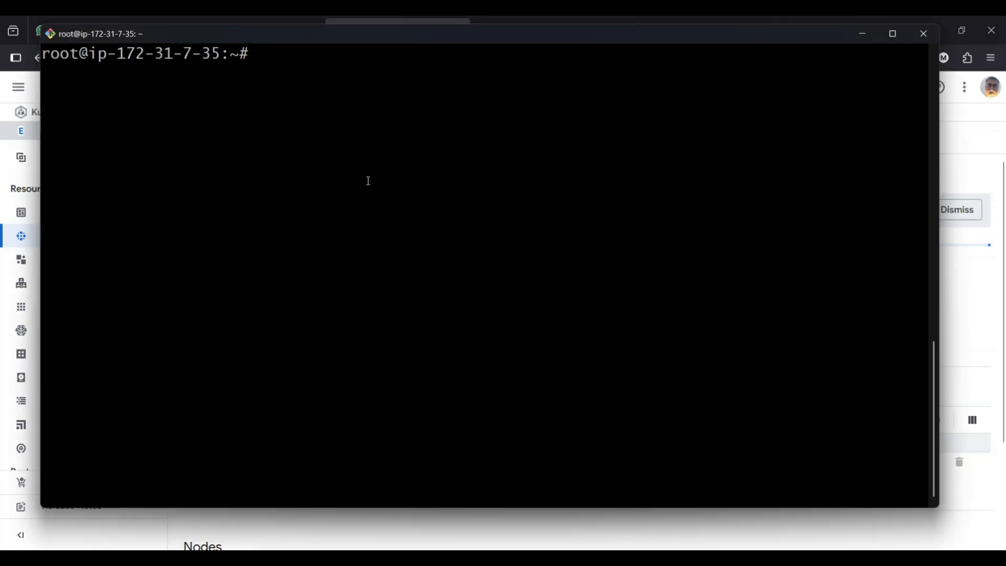
click(257, 529)
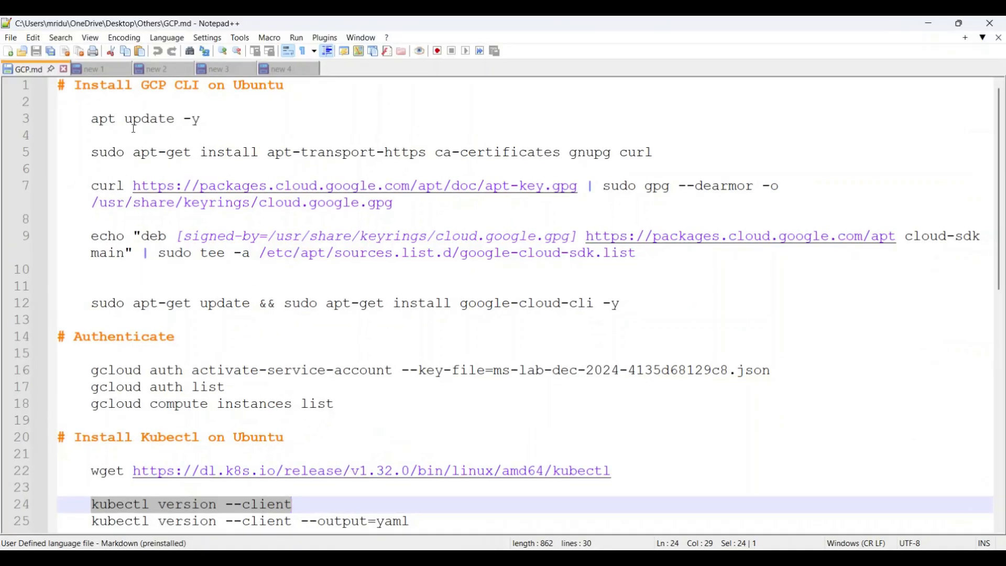
drag(92, 121, 227, 122)
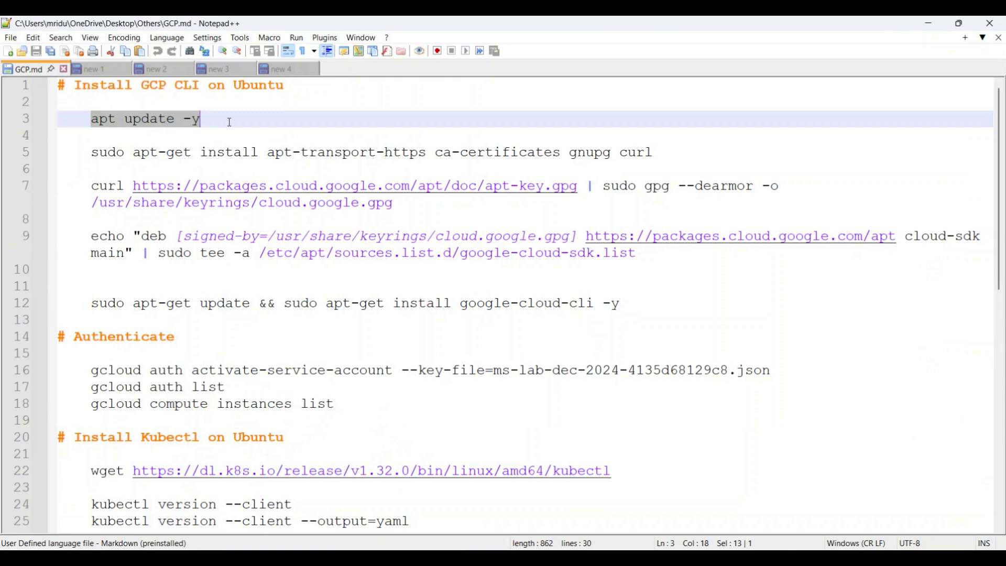
key(alt+Tab)
right_click(364, 246)
click(397, 290)
key(Return)
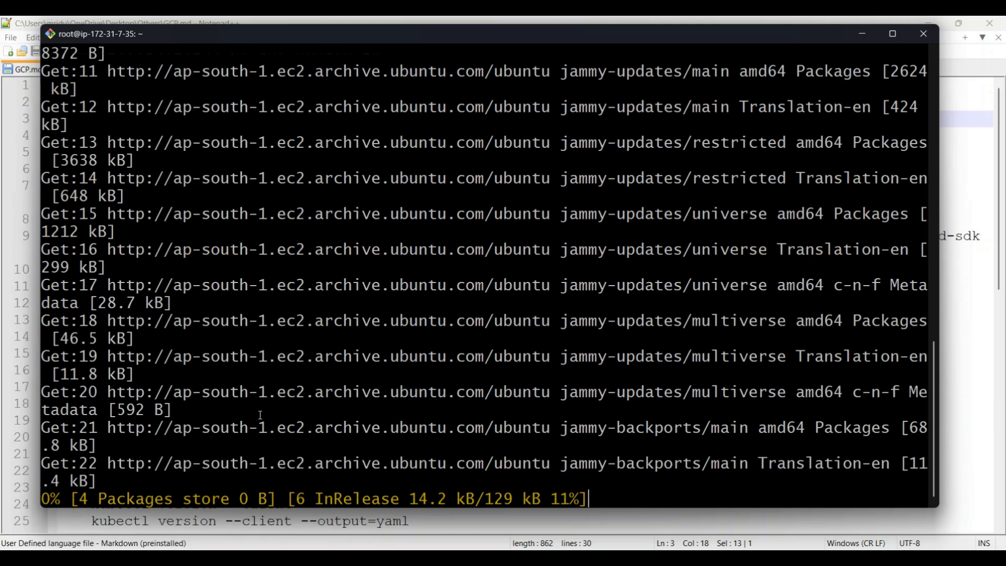
Step: Review the GCP CLI installation, authentication and Kubectl commands in the GCP.md notes
key(alt+Tab)
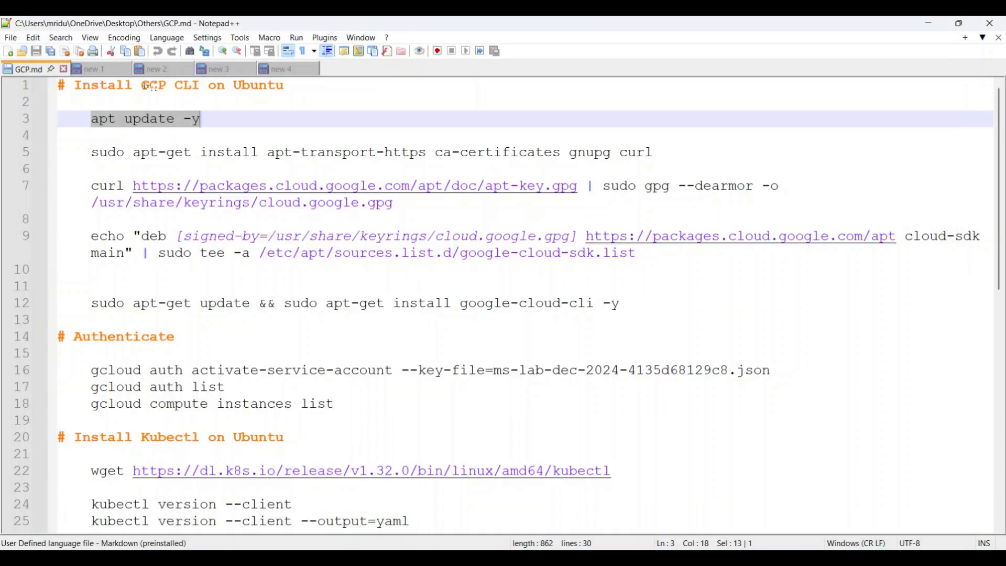
drag(143, 87, 201, 90)
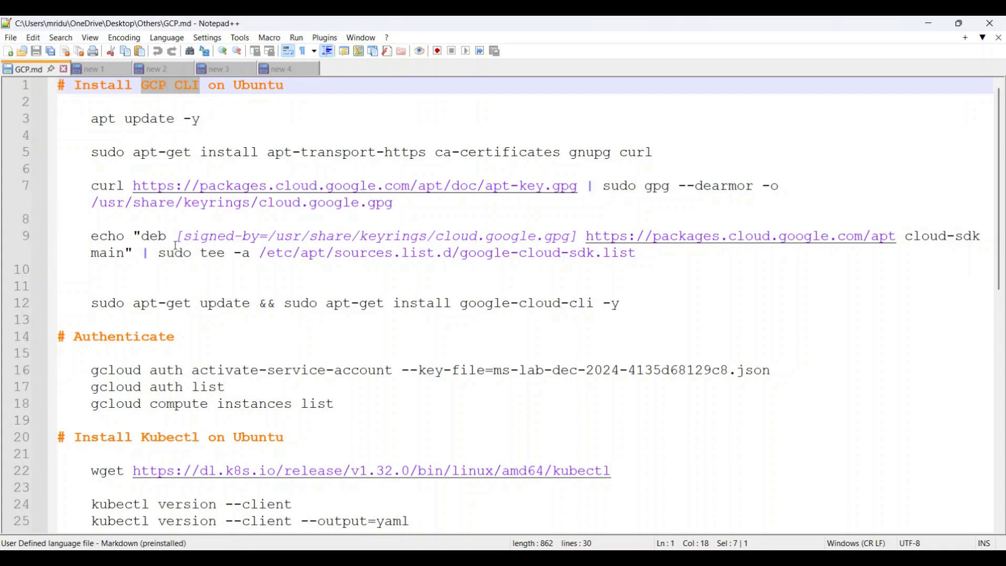
scroll(474, 315, down, 2)
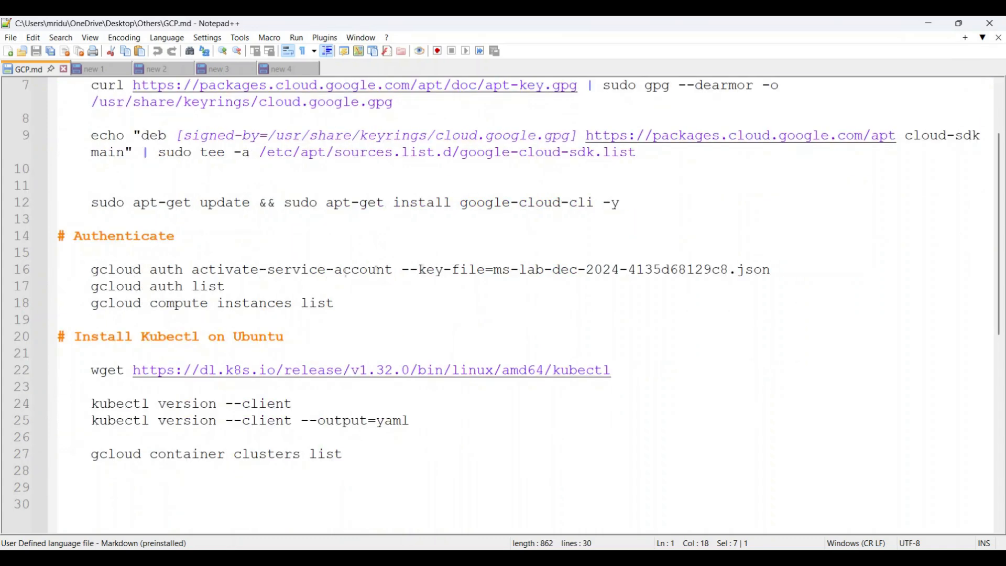
drag(94, 271, 336, 304)
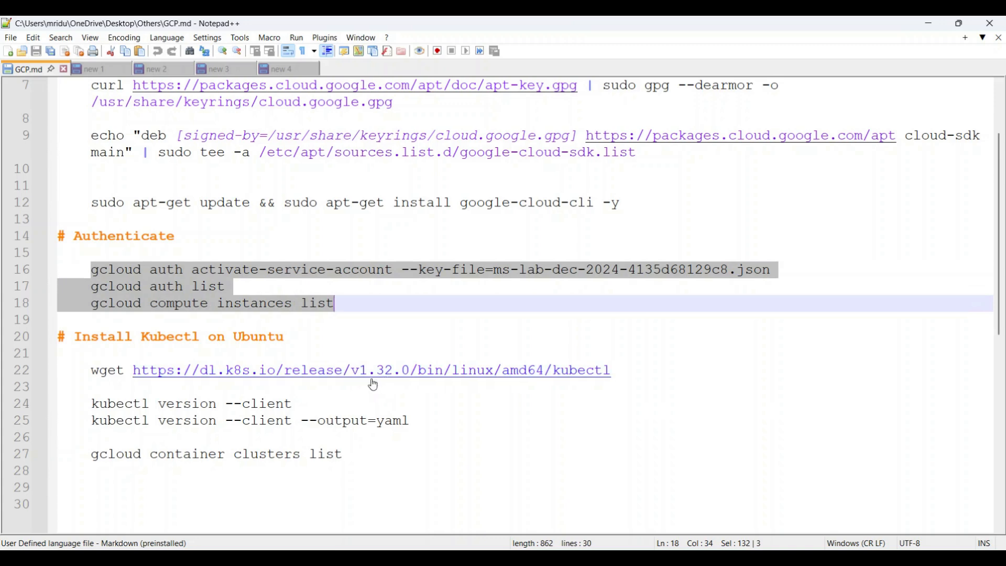
scroll(692, 241, up, 2)
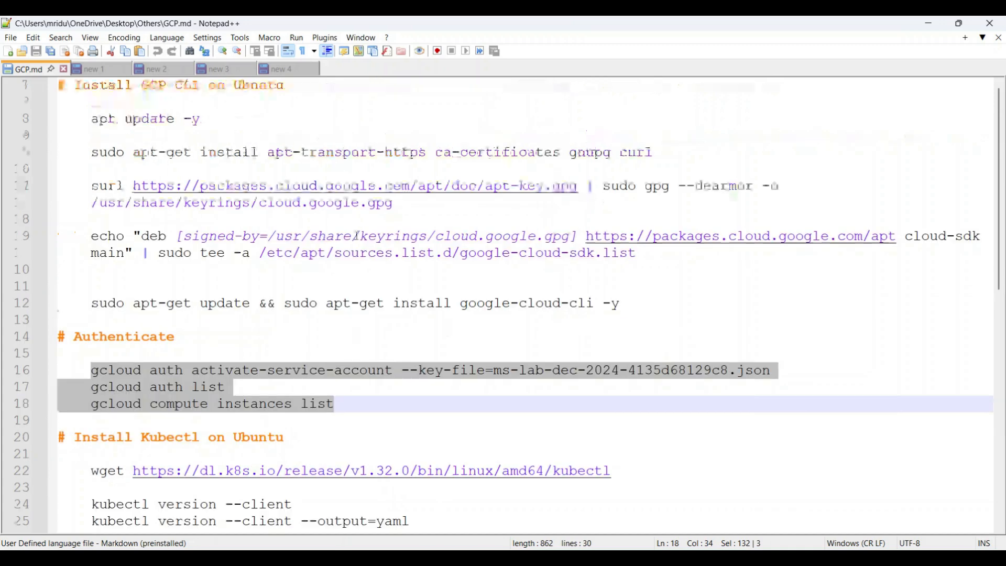
Step: Copy the "sudo apt-get install apt-transport-https ca-certificates gnupg curl" line from GCP.md and check the package update in the terminal
drag(95, 154, 660, 160)
key(ctrl+c)
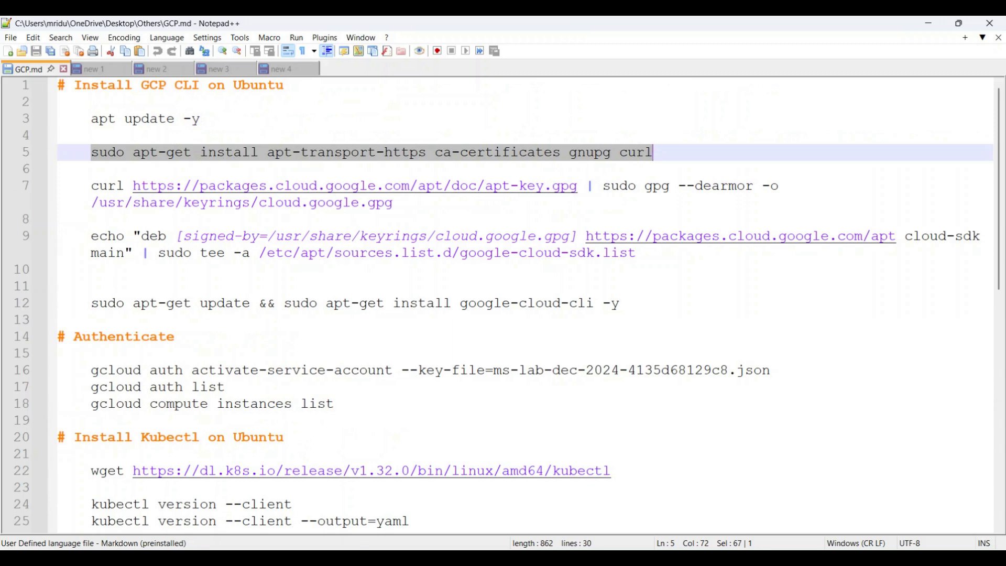
key(alt+Tab)
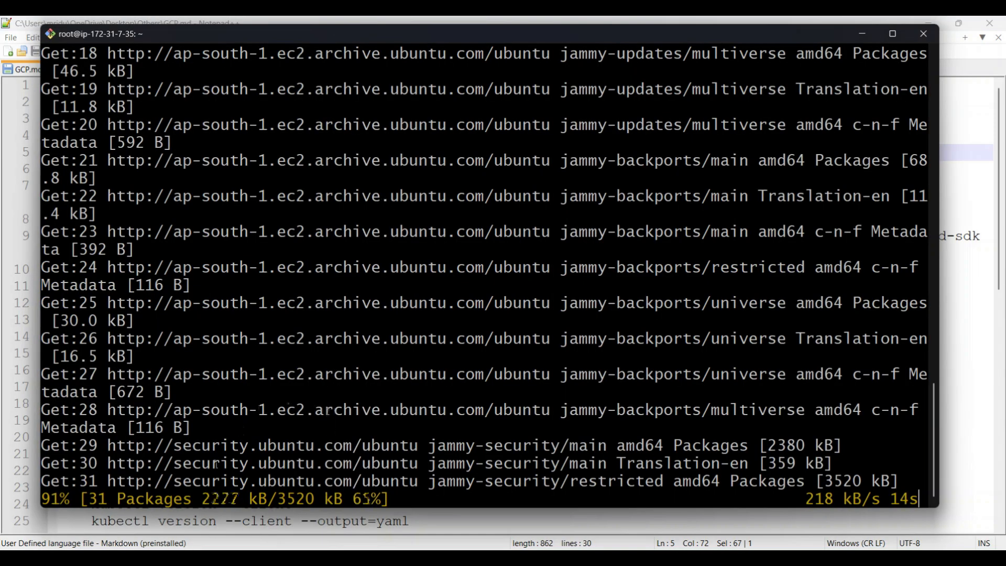
Step: Switch to the browser to recheck mydemocluster-1's configuring, deploying and health check stages, and return to the terminal
click(176, 545)
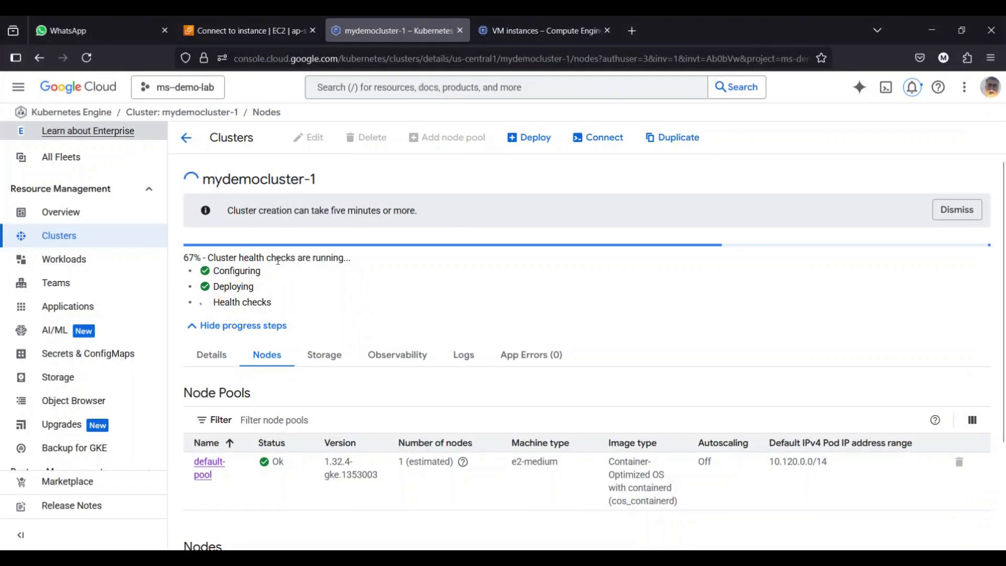
mouse_move(213, 271)
mouse_down()
mouse_move(266, 277)
mouse_move(257, 287)
mouse_up()
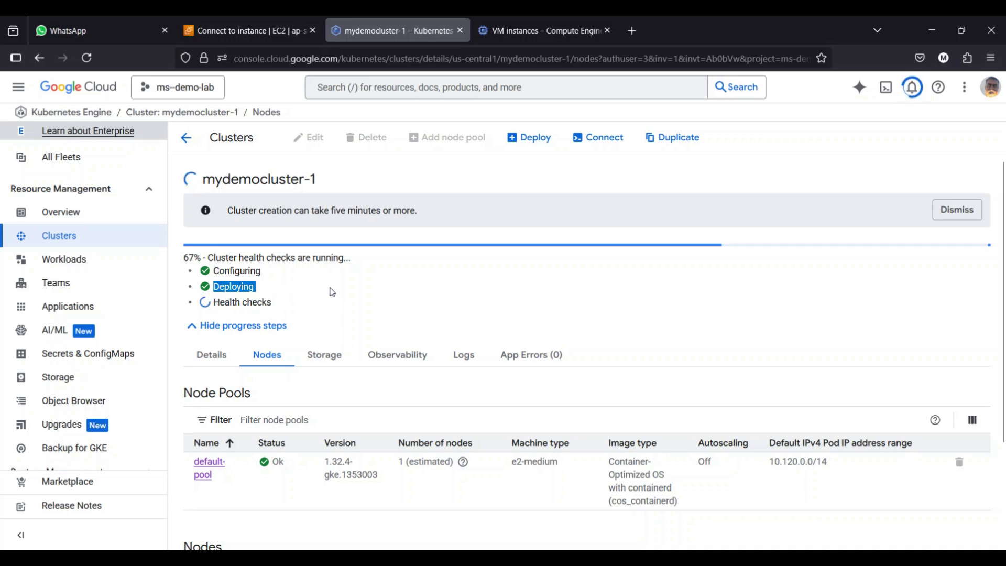
click(306, 562)
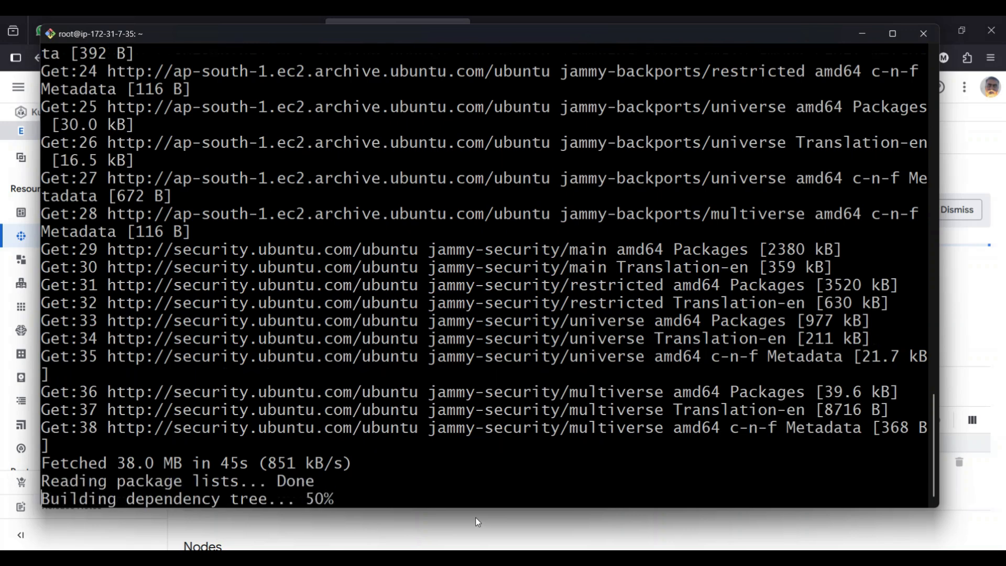
Step: Clear the terminal and install apt-transport-https, ca-certificates, gnupg and curl with the copied command, answering y to continue
key(ctrl+l)
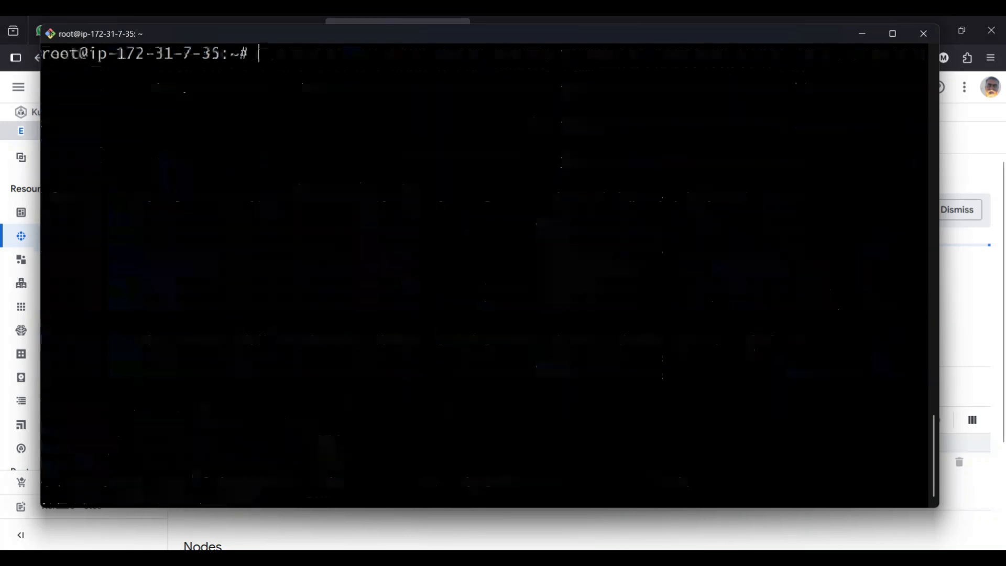
right_click(375, 160)
click(406, 198)
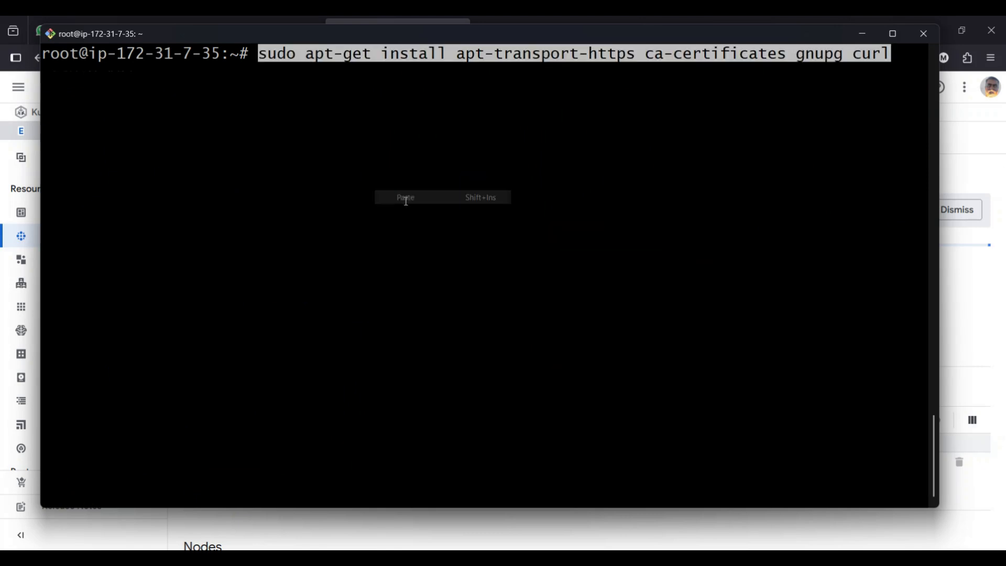
key(Return)
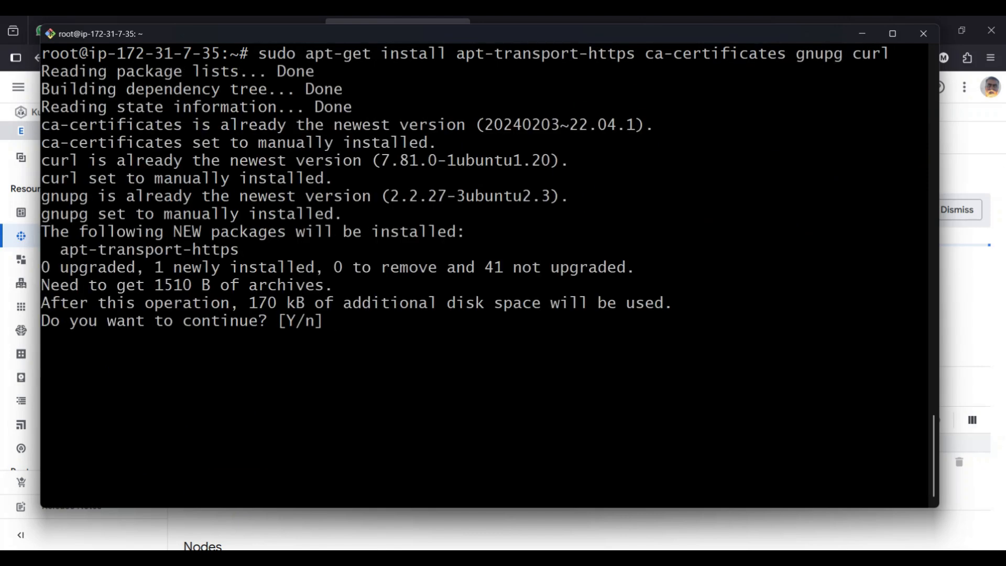
key(Return)
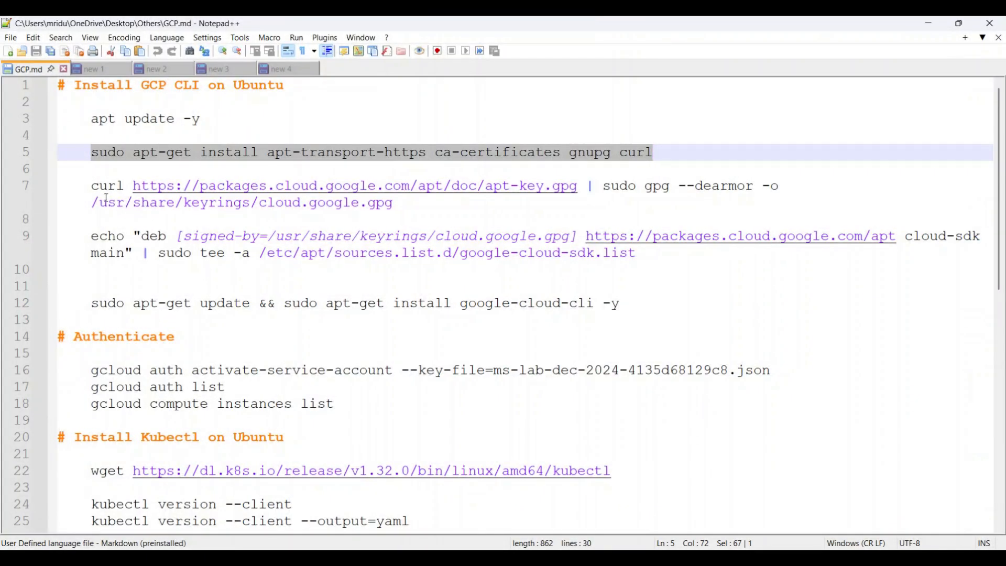
Step: Run the curl and gpg --dearmor command from GCP.md to save Google's apt key as /usr/share/keyrings/cloud.google.gpg
drag(91, 186, 408, 207)
key(ctrl+c)
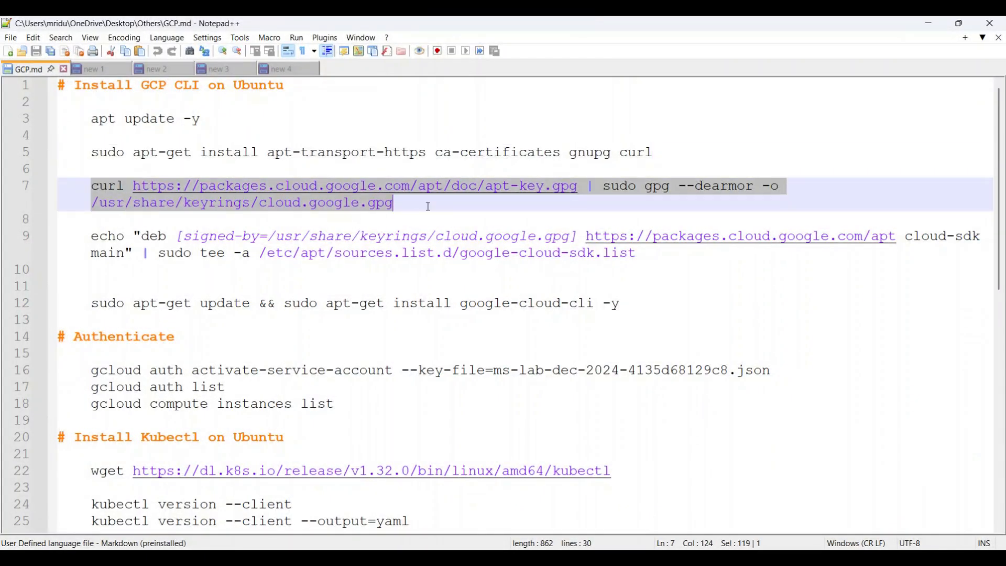
key(alt+Tab)
right_click(473, 199)
click(513, 243)
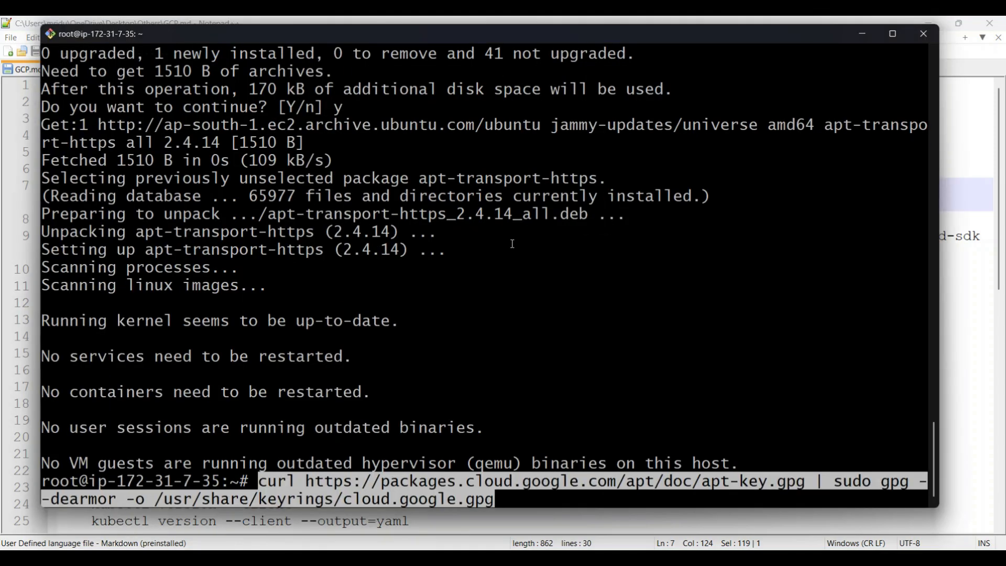
key(ctrl+l)
key(Return)
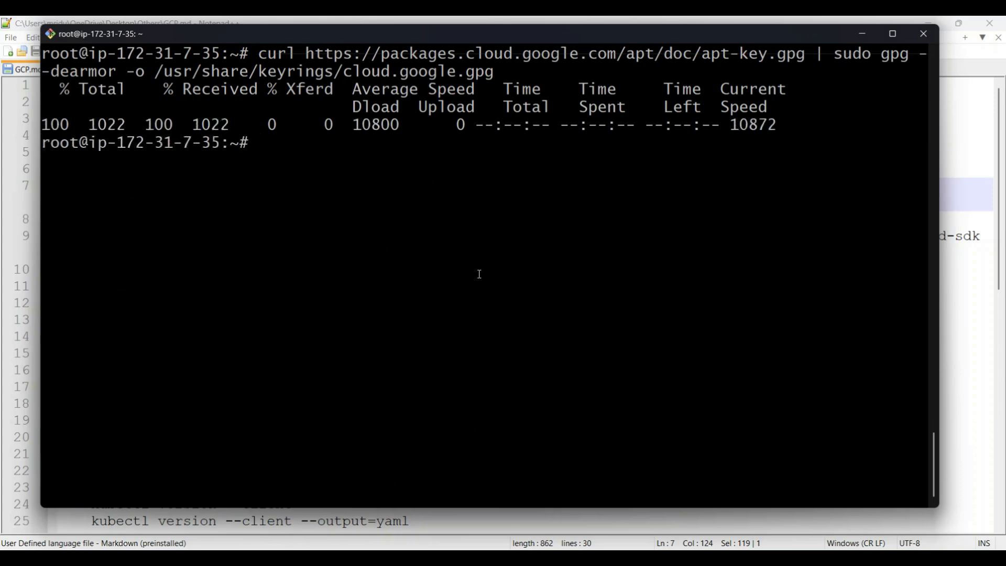
Step: Run the echo command from GCP.md to add the cloud-sdk repository to /etc/apt/sources.list.d/google-cloud-sdk.list
key(alt+Tab)
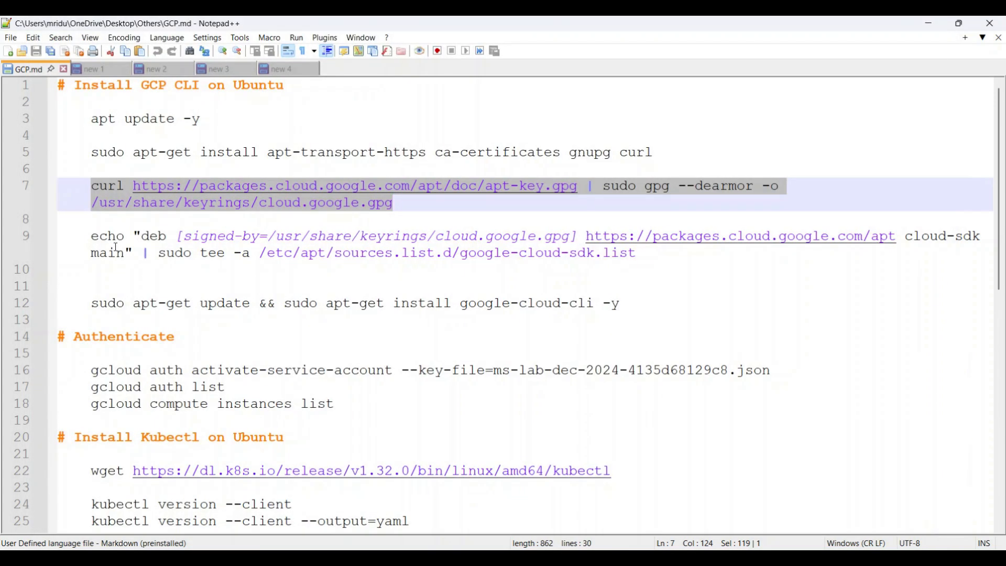
drag(93, 235, 662, 248)
key(ctrl+c)
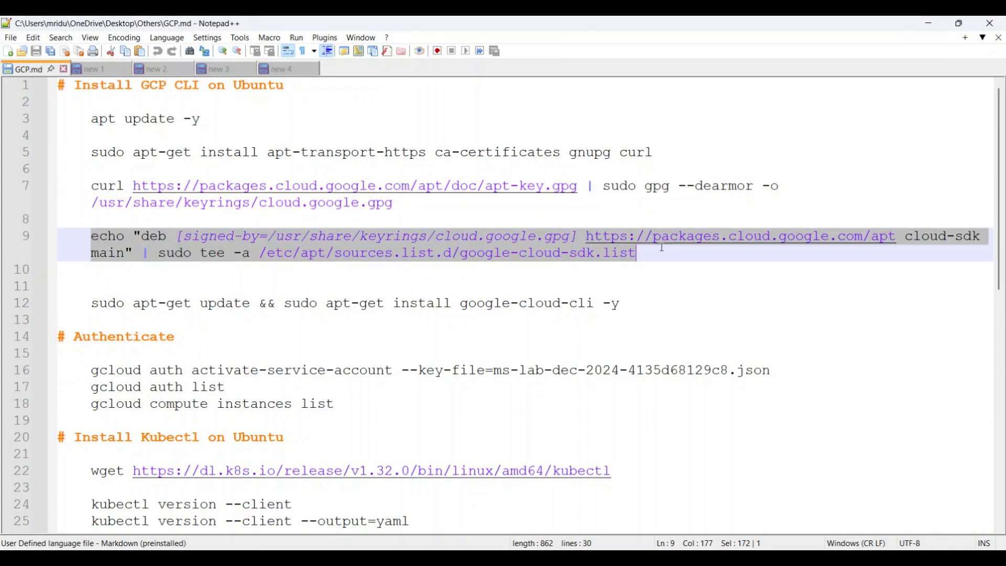
key(alt+Tab)
right_click(355, 231)
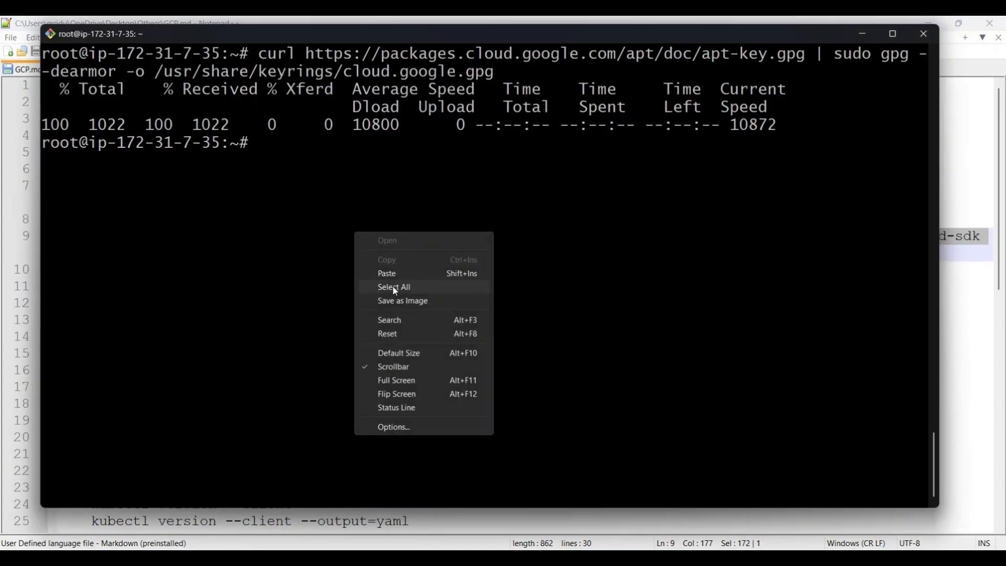
click(397, 273)
key(Return)
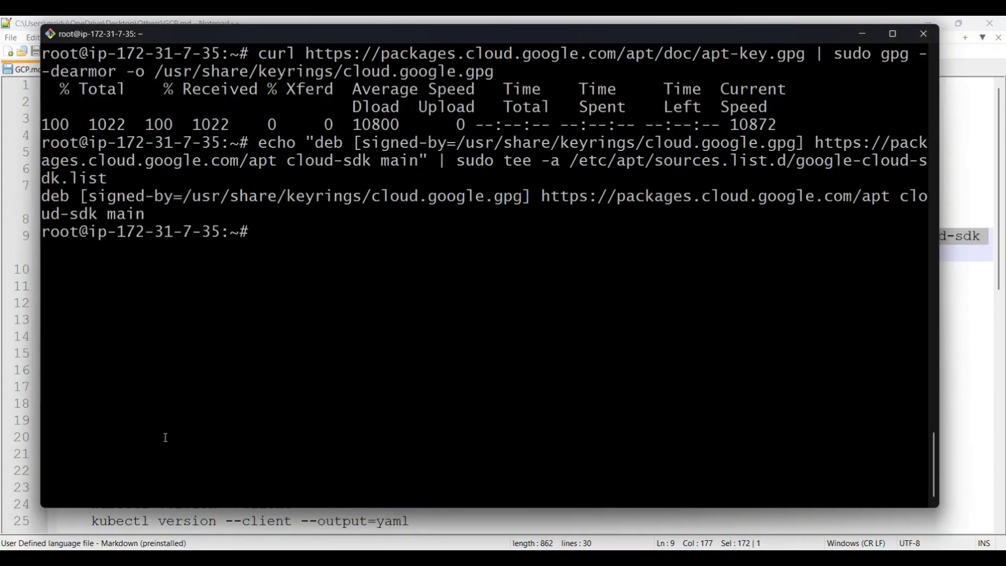
Step: Run the command from GCP.md that updates the apt sources and installs google-cloud-cli with -y
key(alt+Tab)
drag(89, 308, 631, 304)
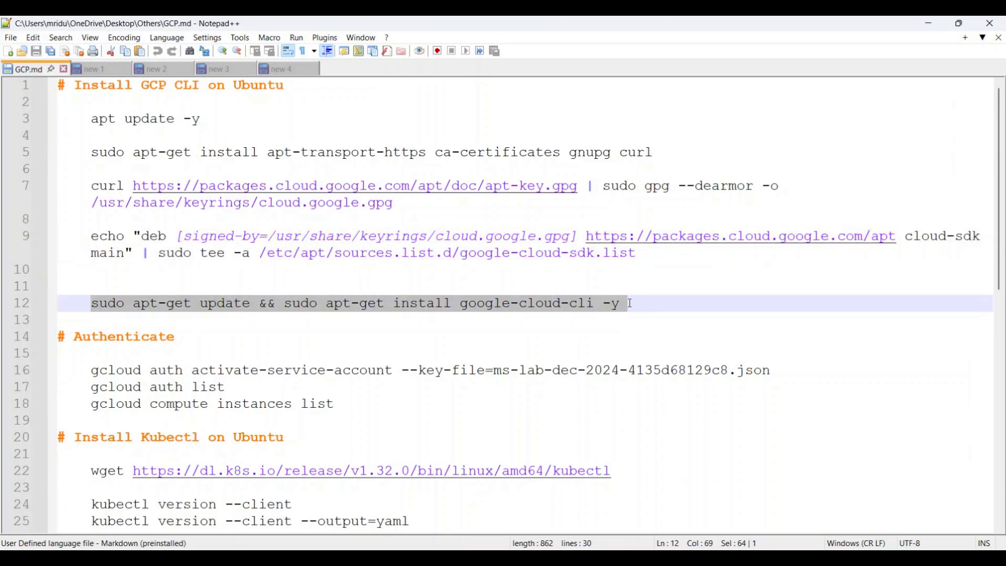
right_click(328, 271)
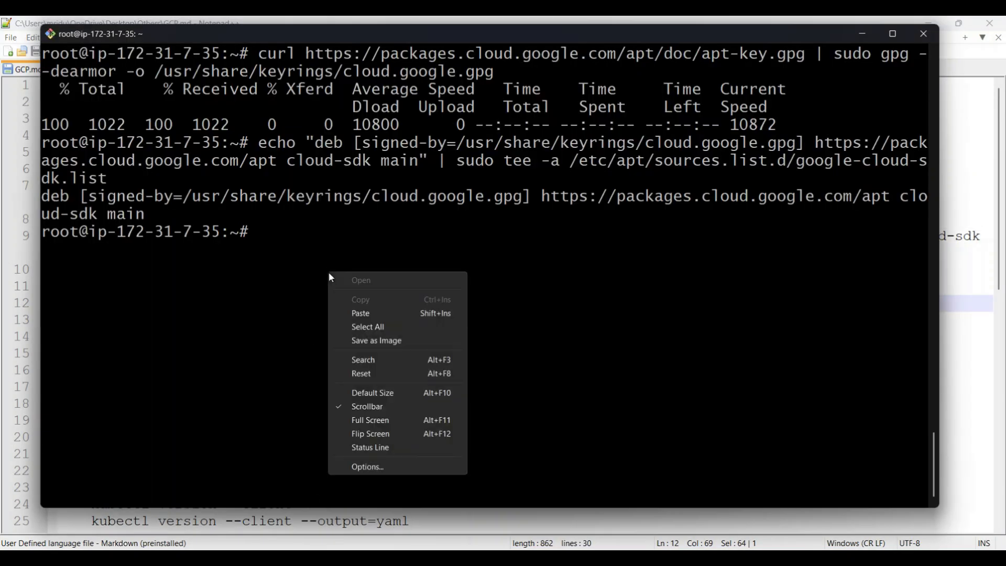
click(370, 312)
key(Return)
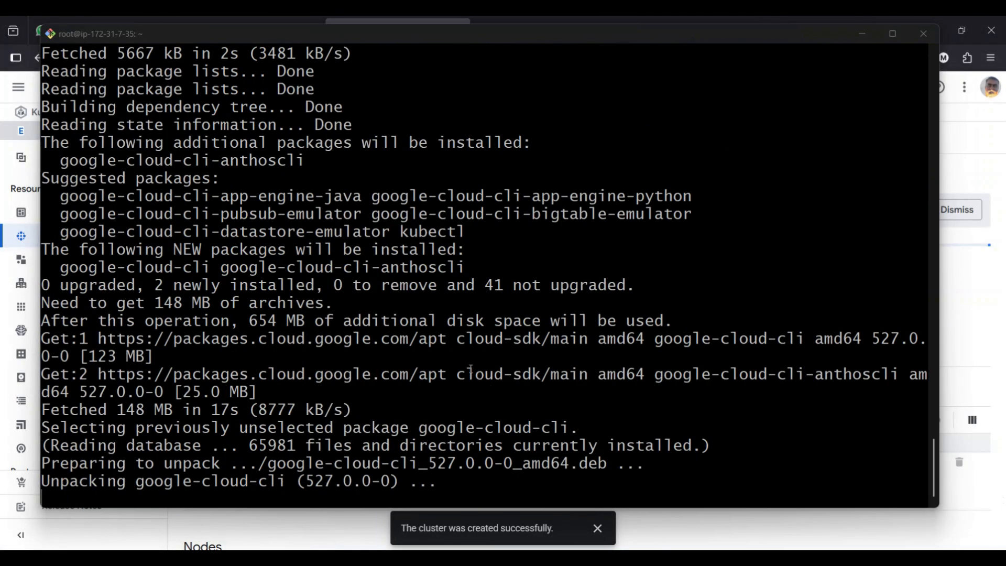
Step: Switch to the browser to review mydemocluster-1's node pool and cluster details, and return to the terminal
click(205, 557)
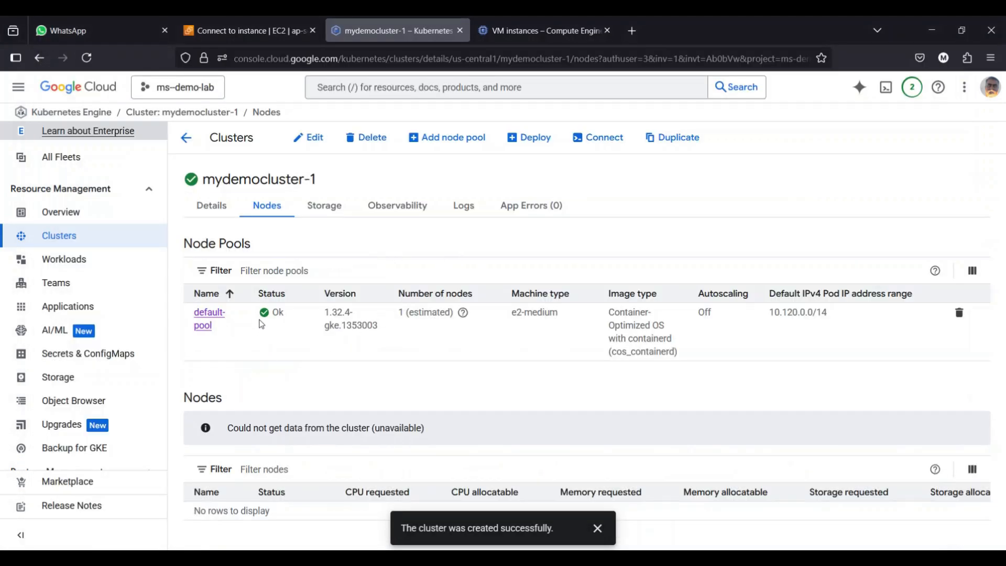
click(212, 226)
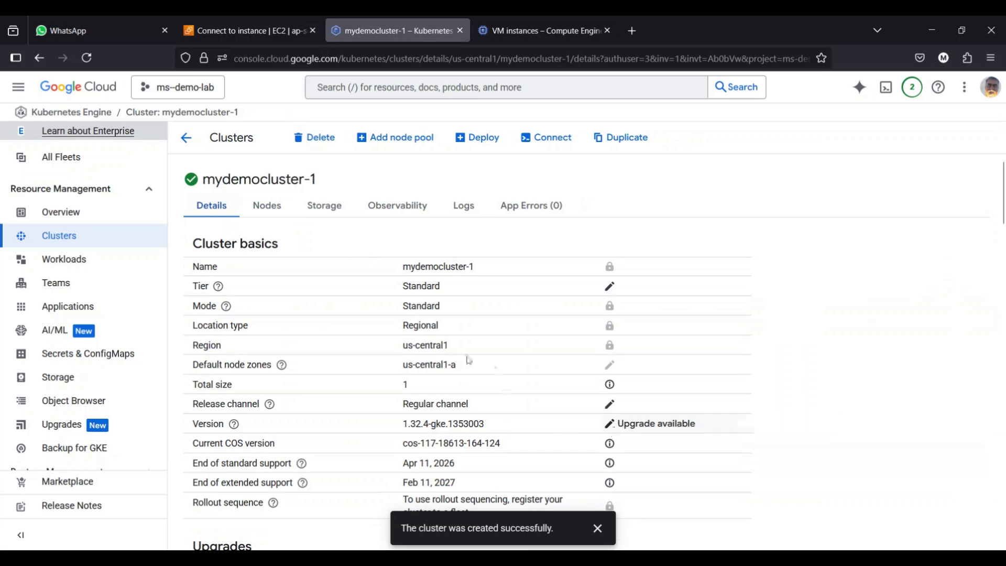
scroll(409, 320, down, 5)
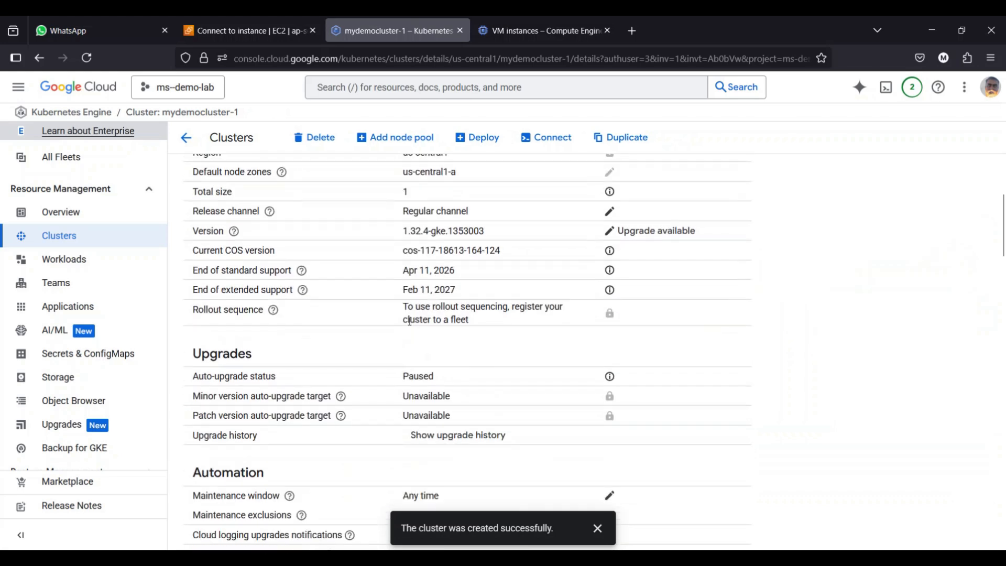
scroll(424, 380, up, 5)
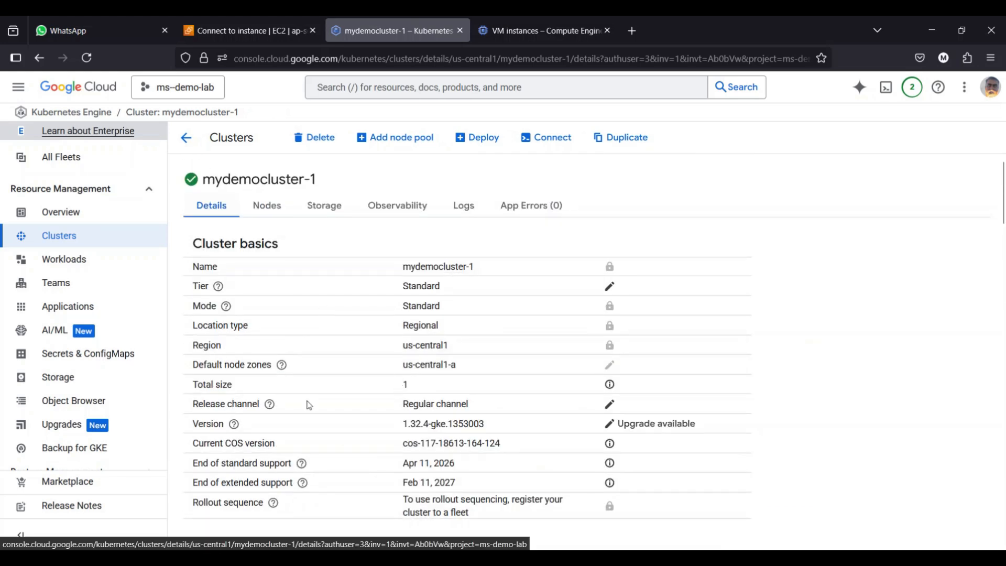
click(326, 556)
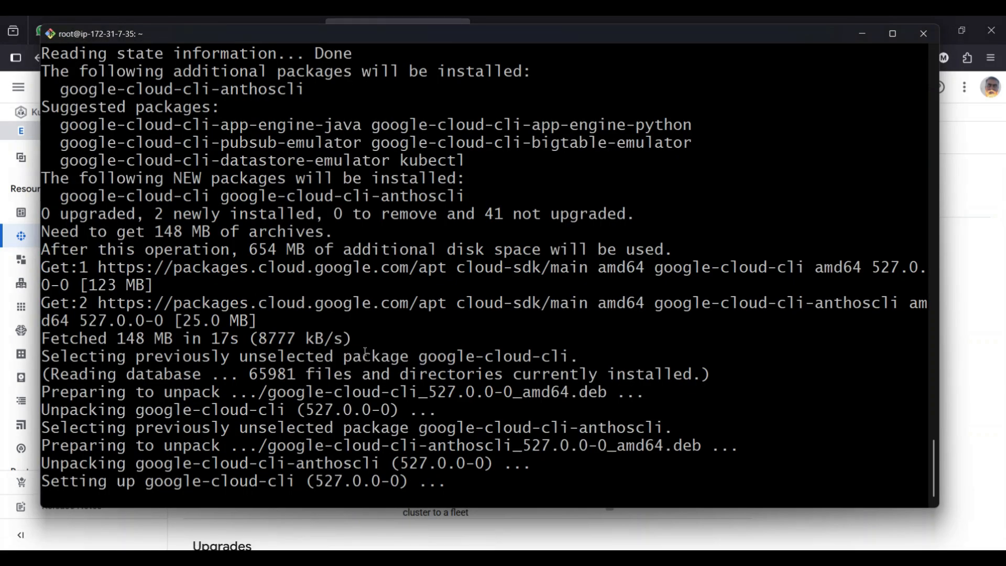
Step: View mydemocluster-1's connection options with the gcloud get-credentials command in the browser, close them and return to the terminal
click(225, 527)
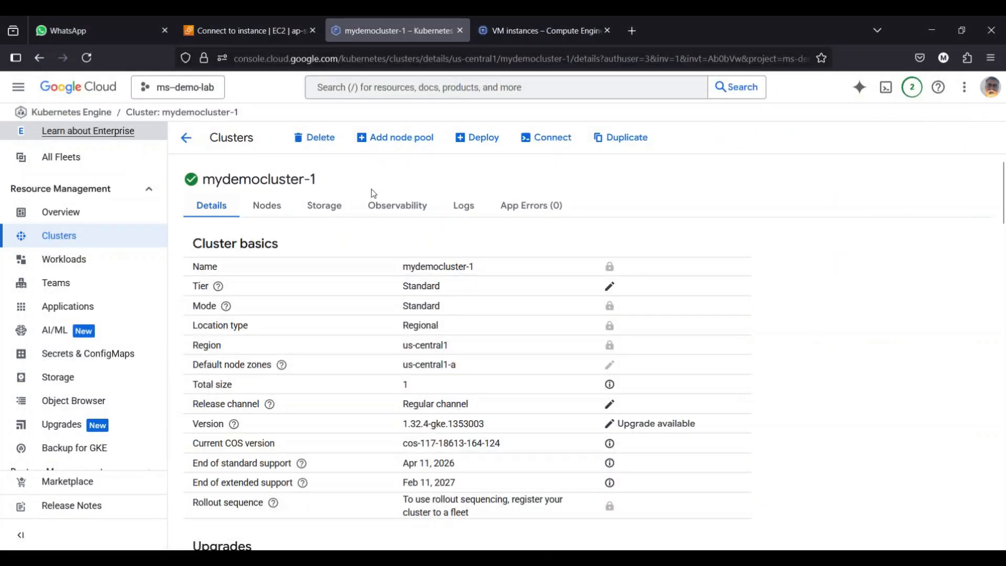
click(542, 141)
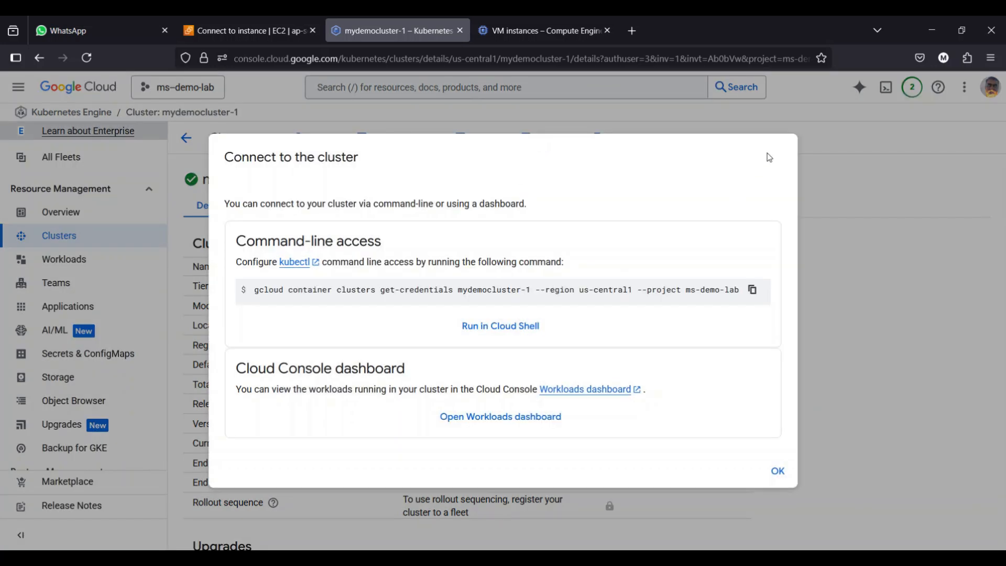
click(777, 471)
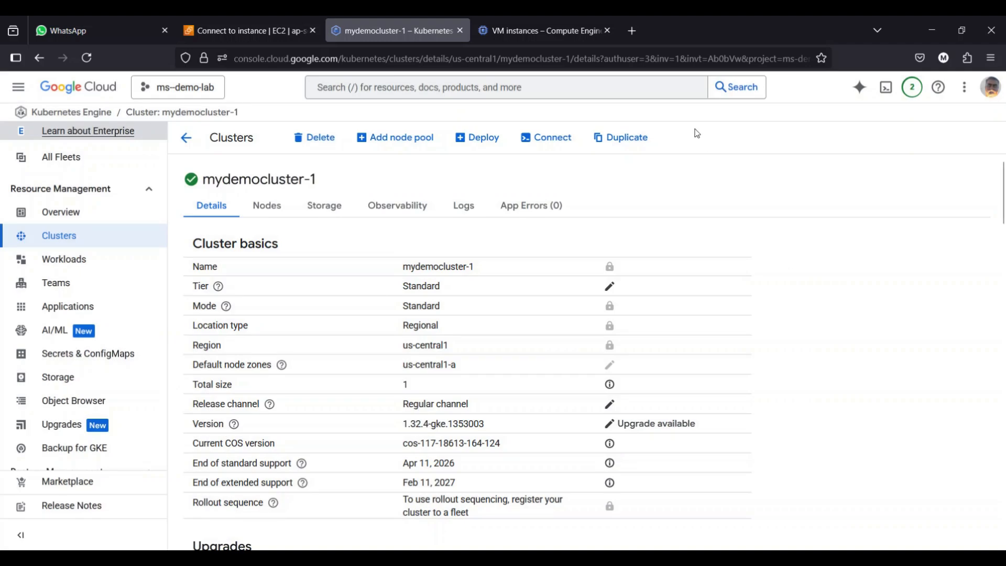
click(489, 559)
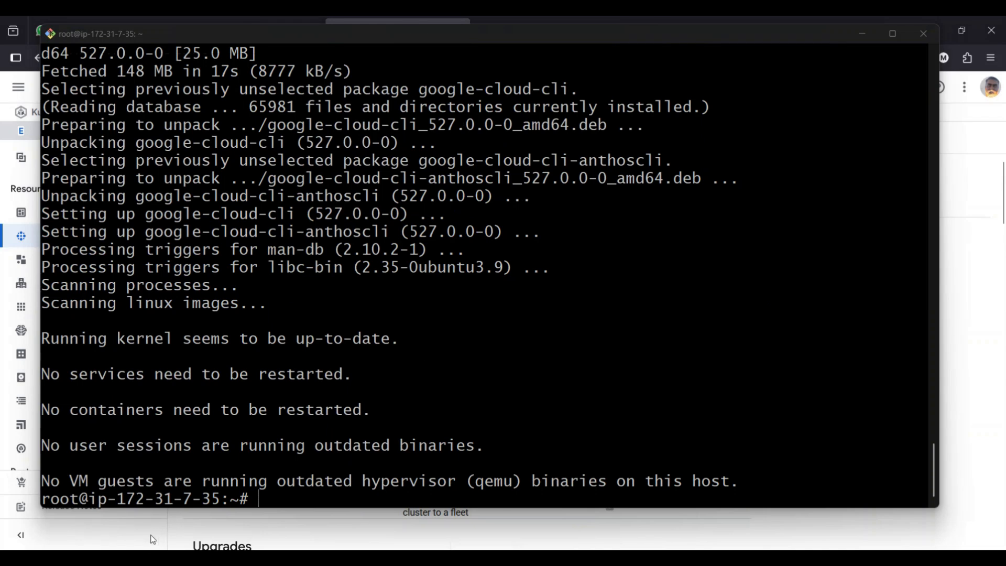
Step: Clear the terminal and download kubectl v1.32.0 for linux/amd64 with the wget command from GCP.md
key(alt+Tab)
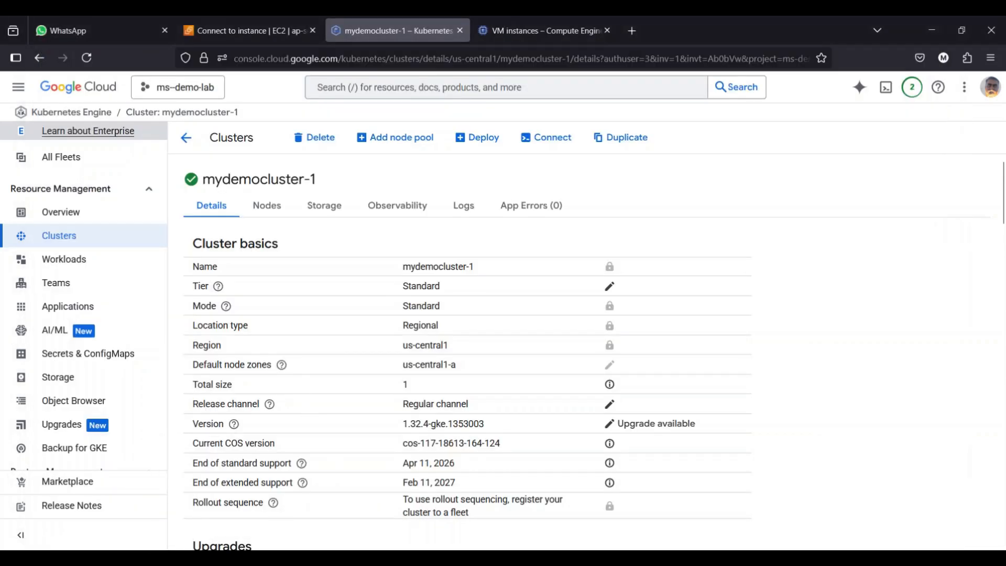
click(257, 558)
scroll(131, 323, down, 3)
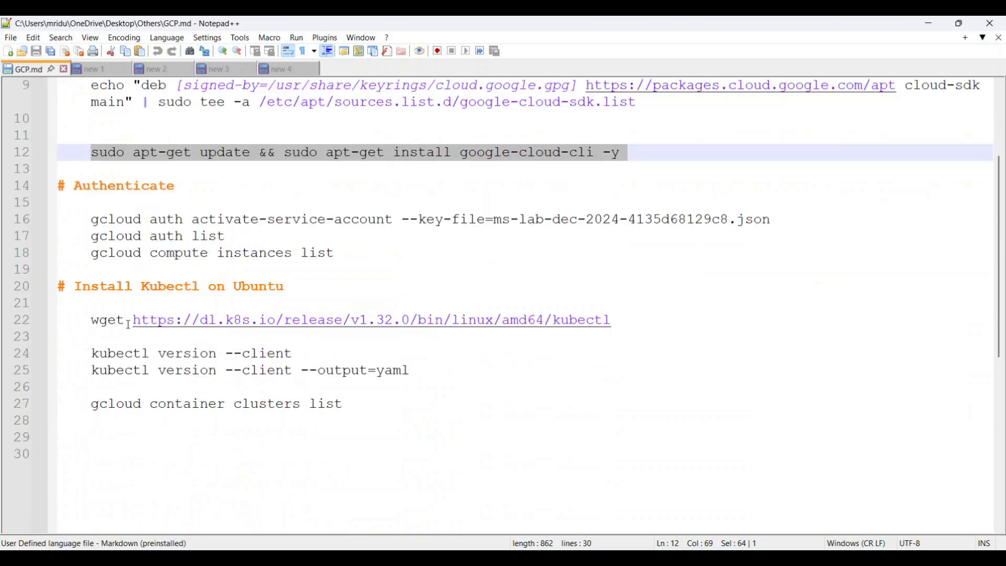
drag(92, 321, 621, 322)
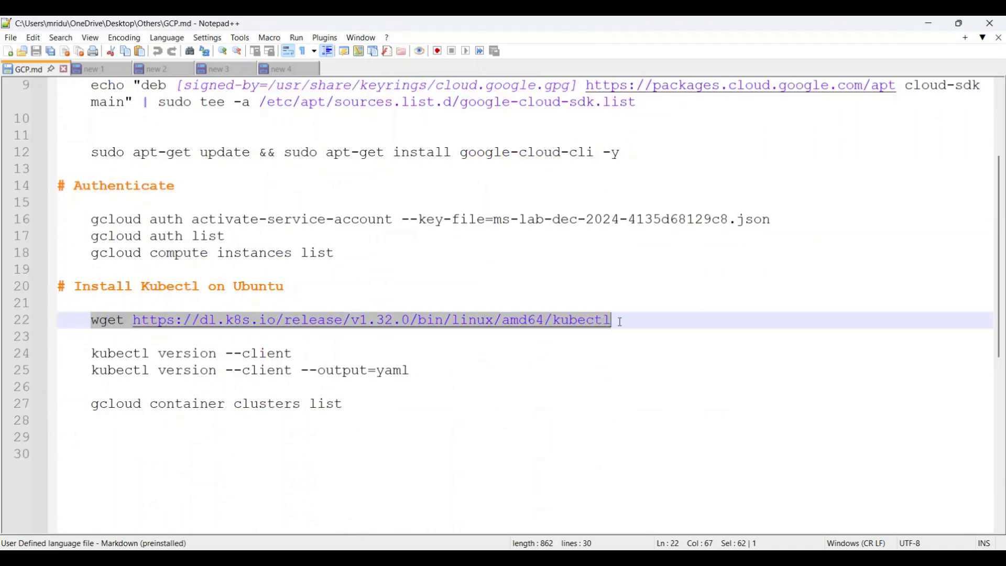
key(alt+Tab)
right_click(407, 235)
click(451, 280)
key(ctrl+l)
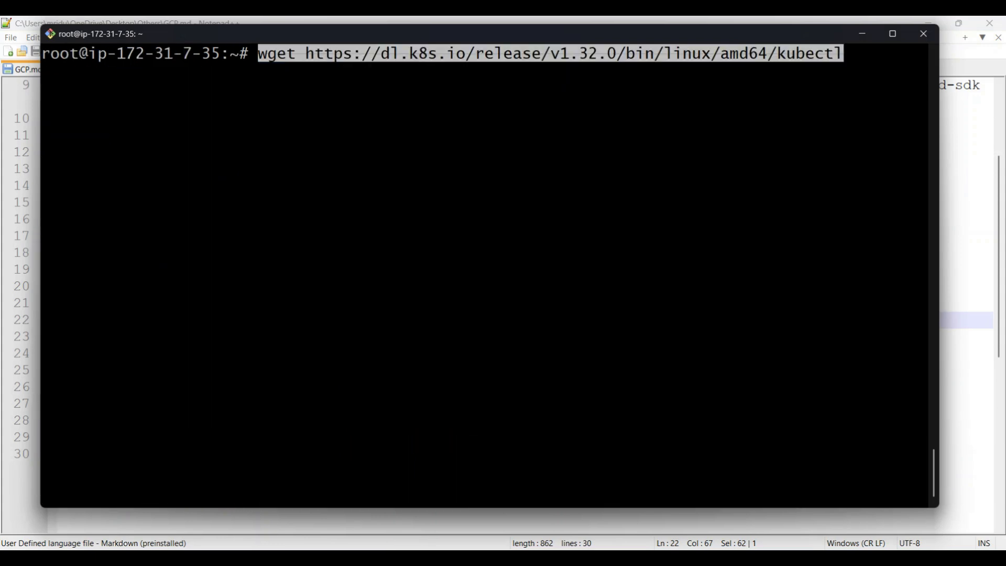
key(Return)
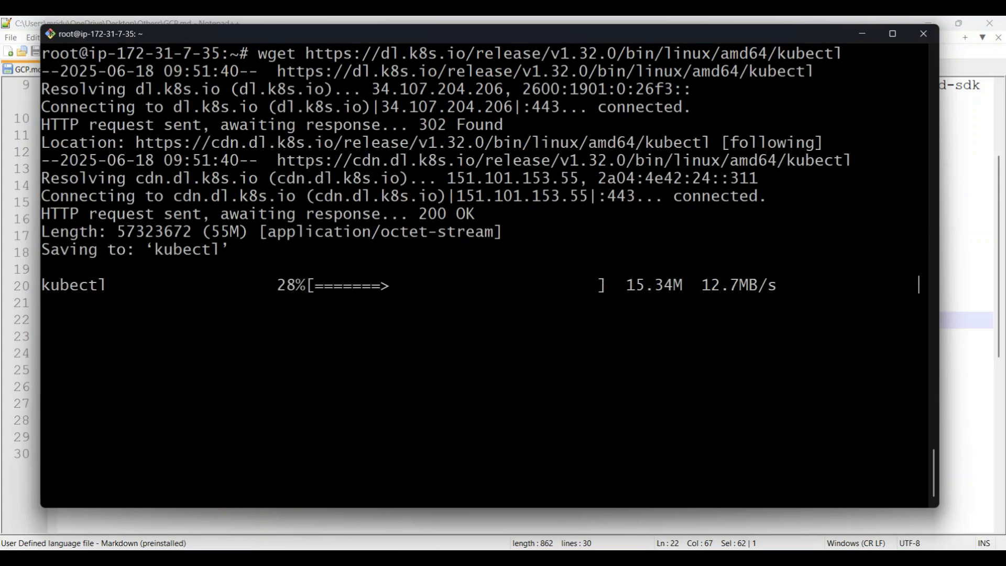
Step: Clear the terminal, list the home directory and make the downloaded kubectl file executable with chmod +x
key(ctrl+l)
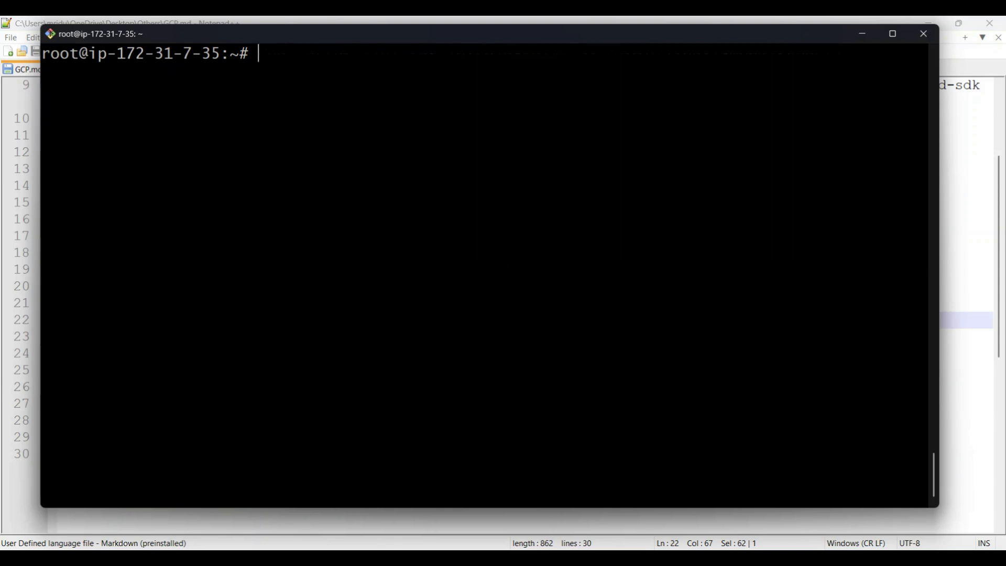
text(ls)
key(Return)
text(mv)
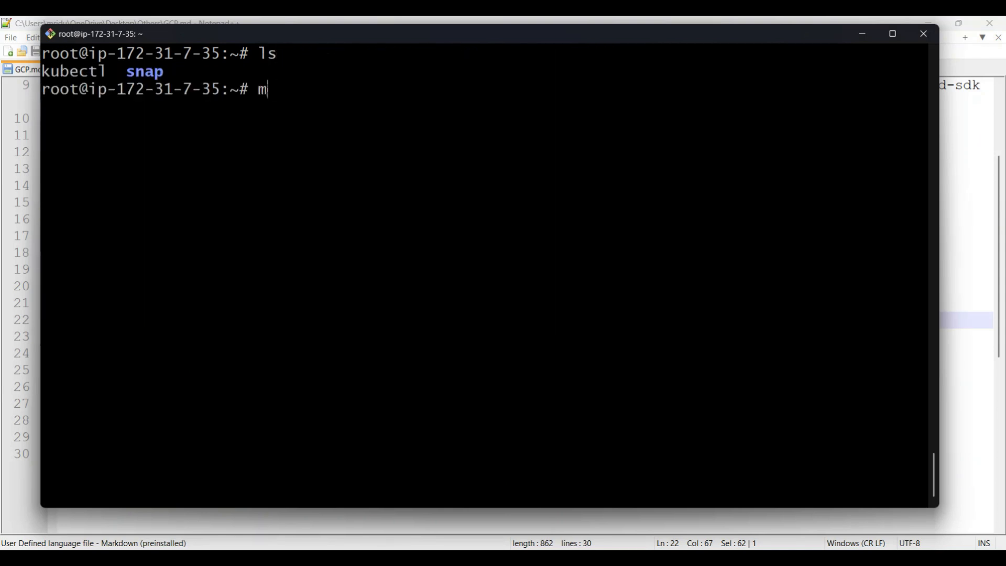
key(BackSpace)
text(chmod +x k)
key(Tab)
key(Return)
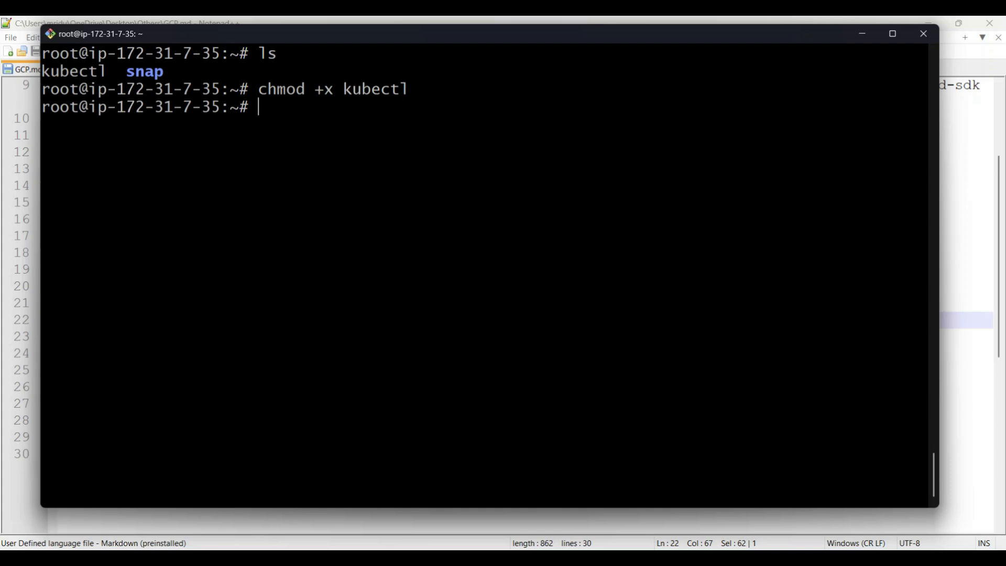
Step: Move the kubectl binary from the home directory into /bin
text(mv /bin)
key(Return)
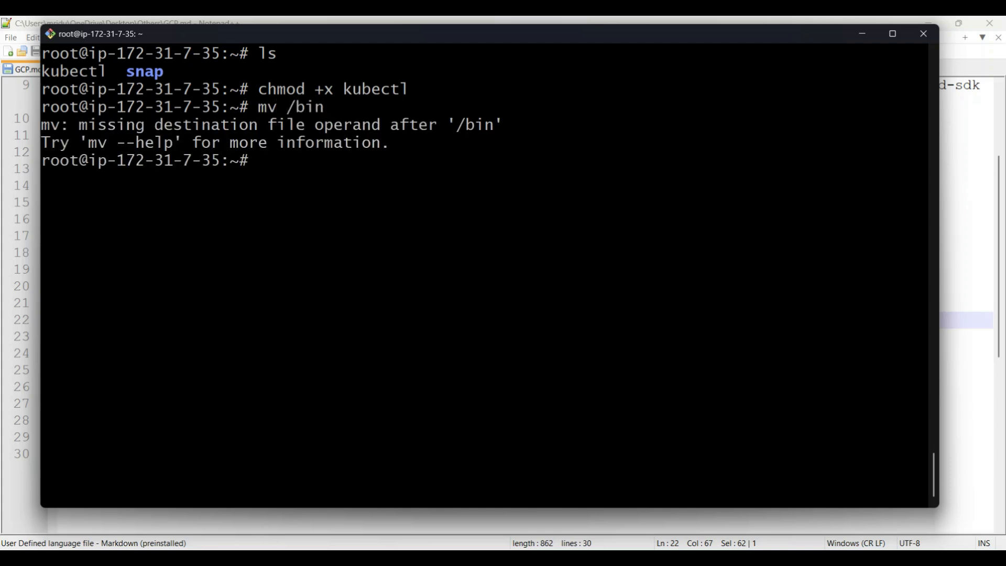
text(mv ku)
key(Tab)
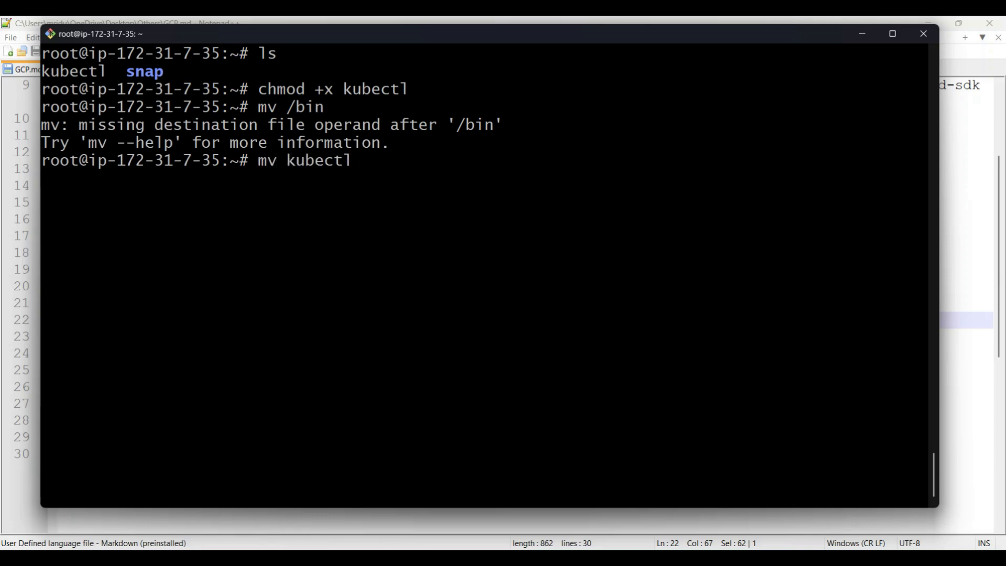
text(/bin)
key(Return)
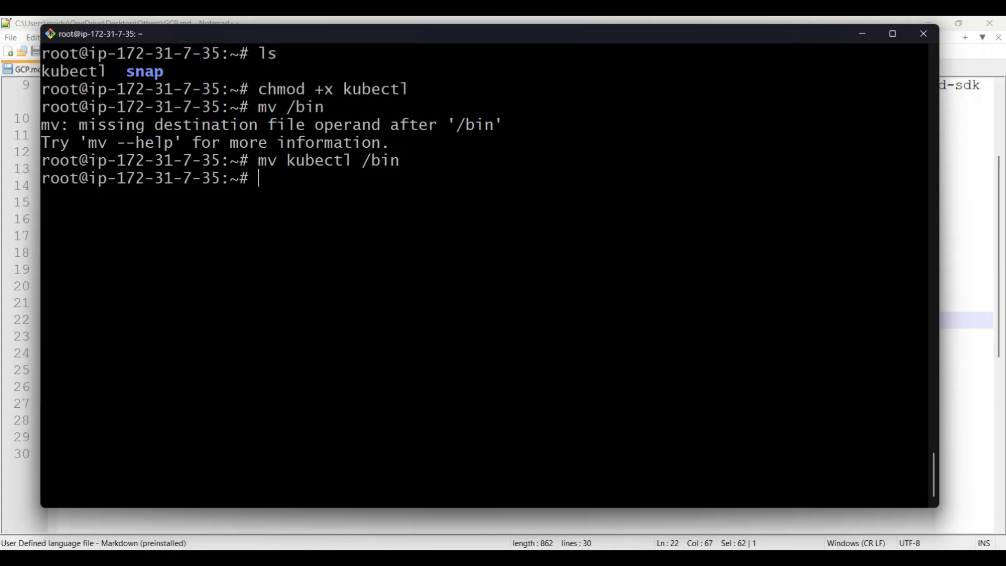
Step: Clear the terminal, list the home directory and try to check kubectl's version with kubectl --version
key(ctrl+l)
text(ls)
key(Return)
text(kukbec)
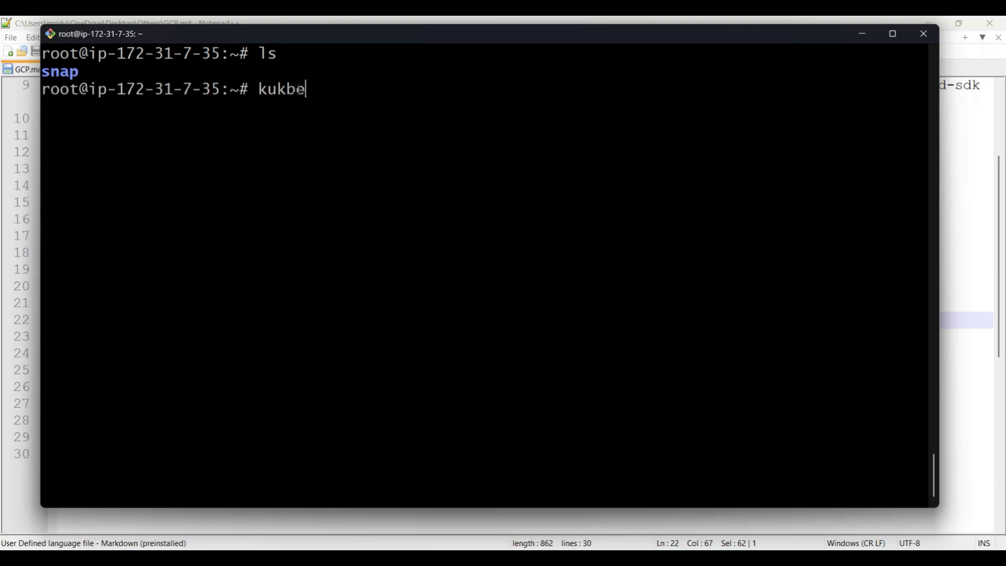
key(BackSpace)
key(BackSpace)
key(BackSpace)
key(BackSpace)
text(bec)
key(Tab)
text(--version)
key(Return)
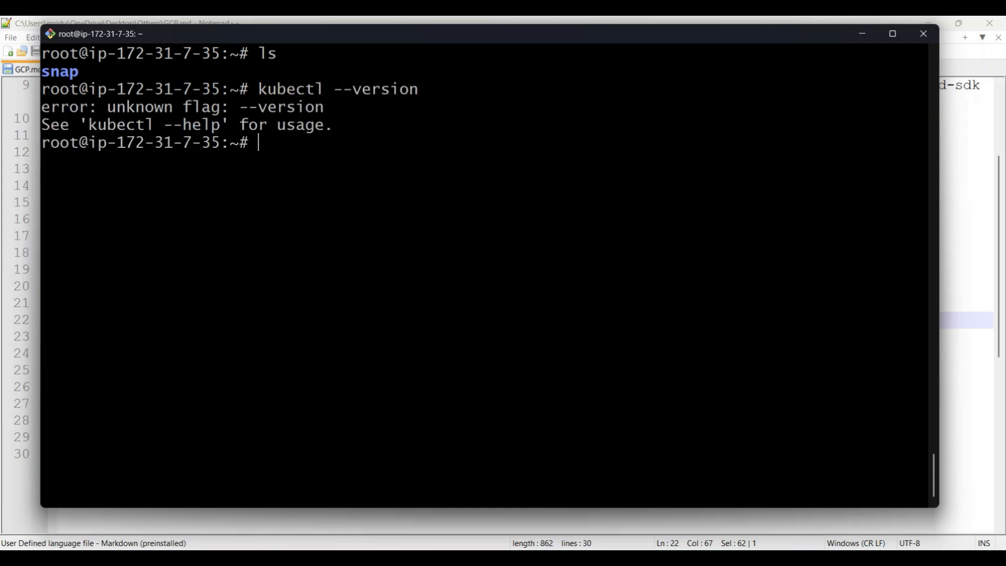
Step: Edit the previous command to kubectl version and run it
key(Up)
key(Left)
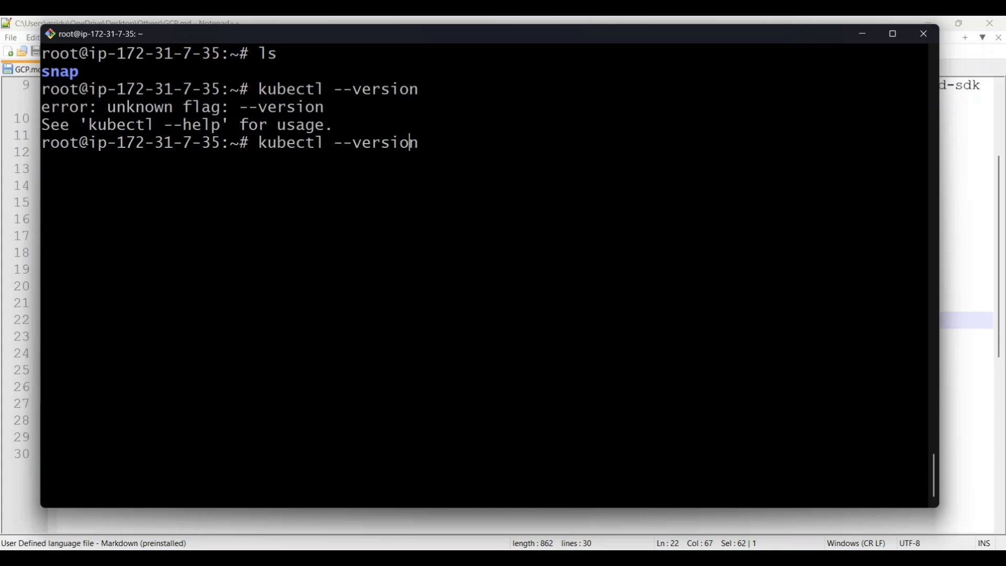
key(BackSpace)
key(BackSpace)
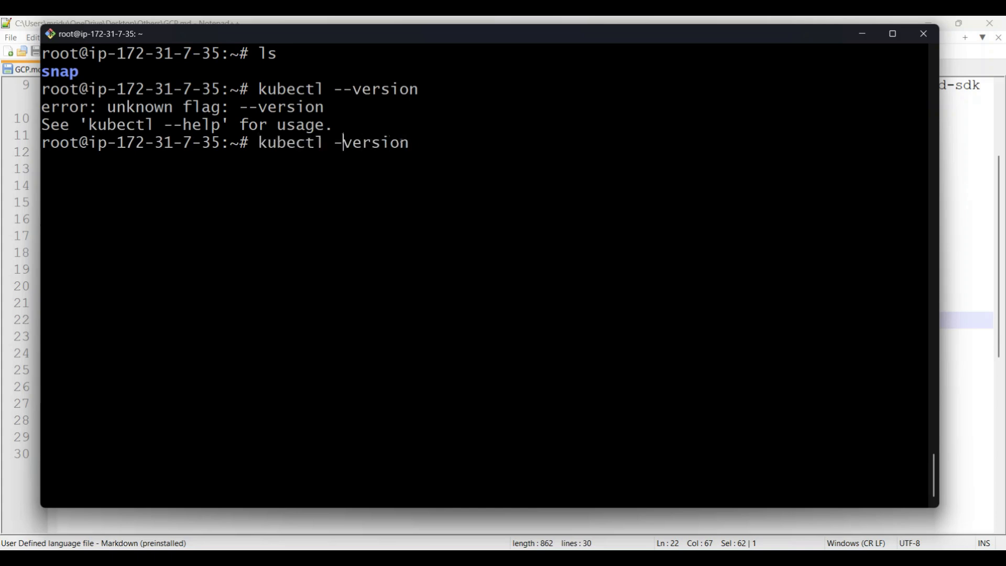
key(Return)
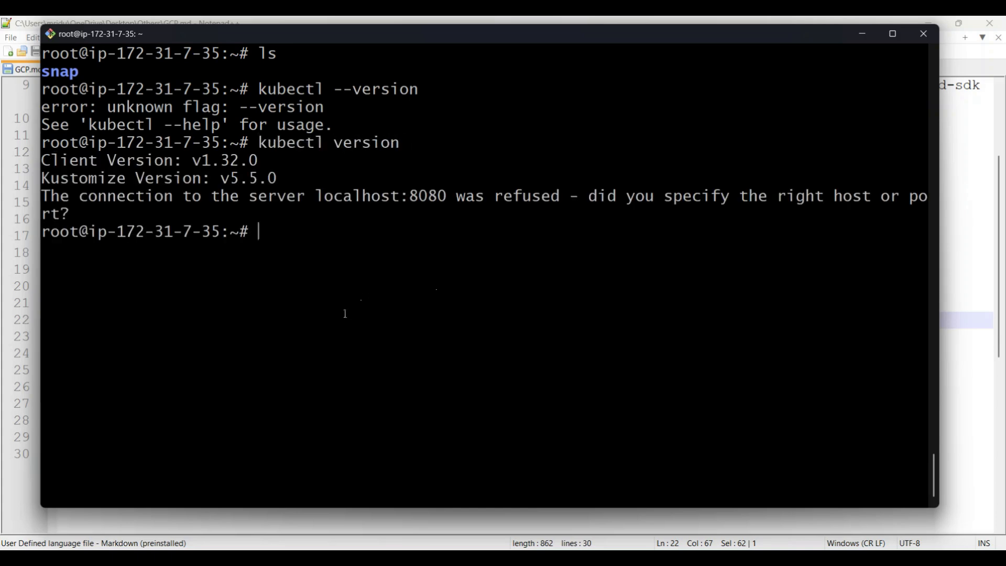
Step: Copy kubectl version --client from GCP.md and run it in the terminal
key(alt+Tab)
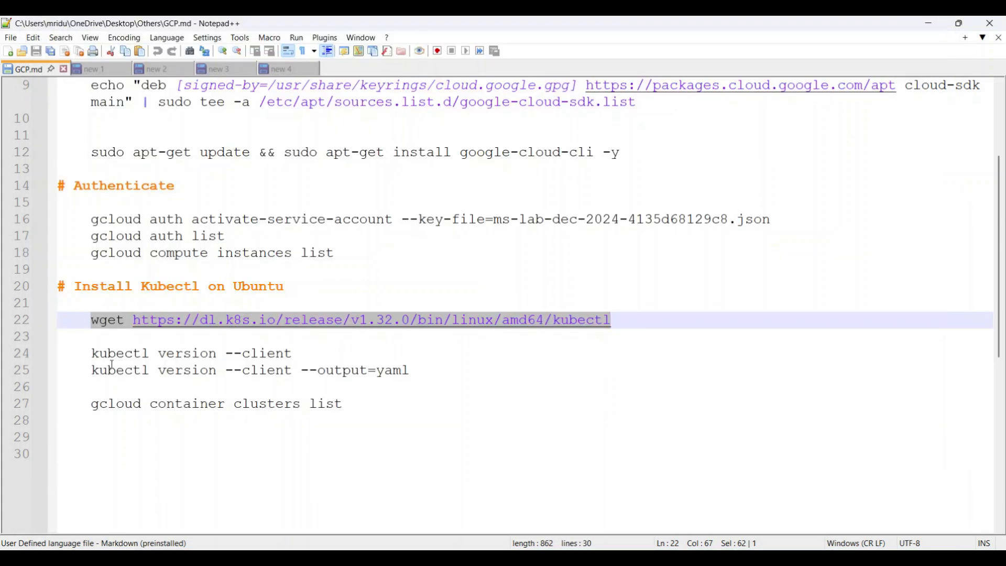
drag(95, 355, 307, 354)
key(ctrl+c)
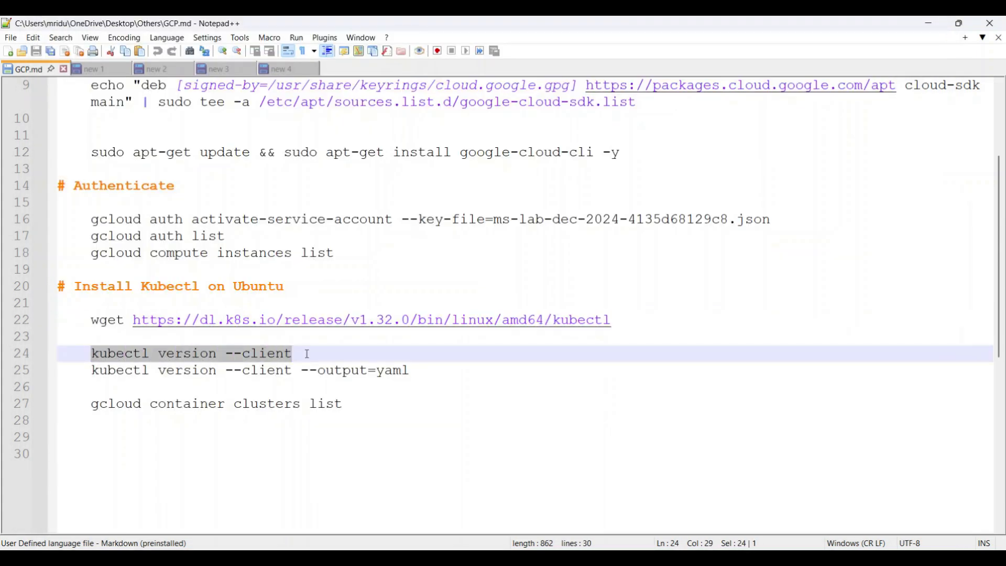
key(alt+Tab)
right_click(330, 257)
click(366, 301)
key(Return)
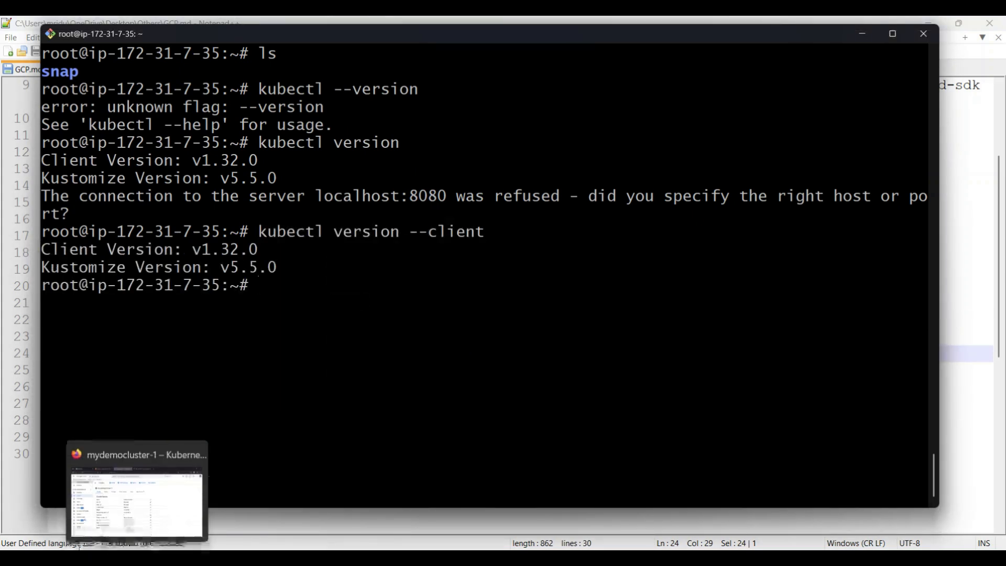
Step: Switch to the browser's VM instances page and open the IAM & Admin service accounts of project ms-demo-lab
click(137, 560)
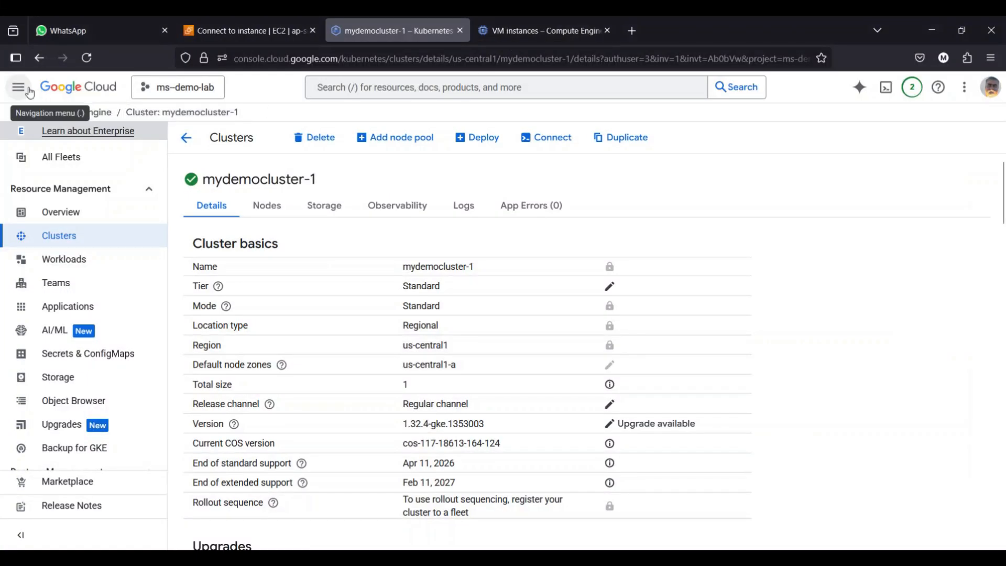
click(539, 31)
click(21, 91)
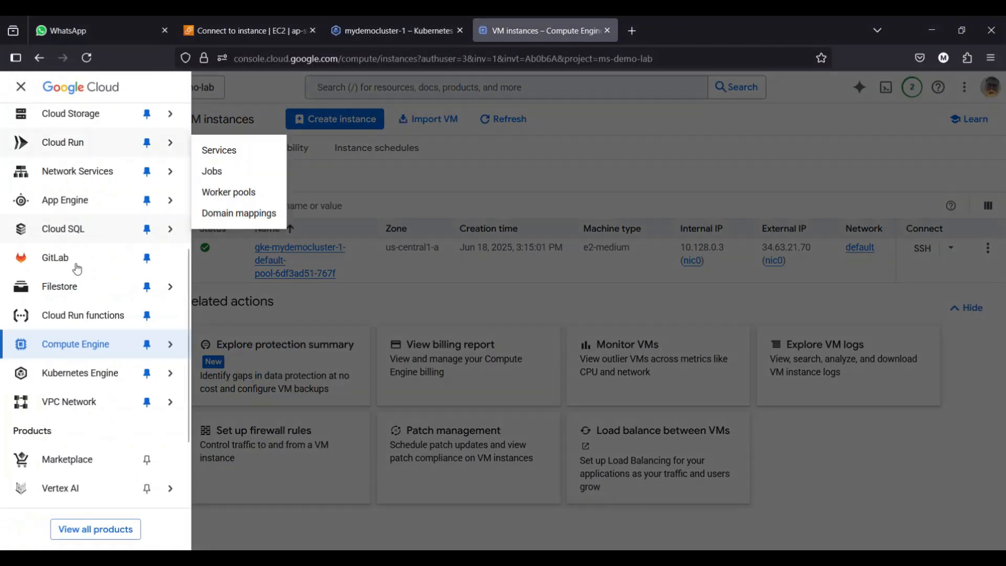
scroll(74, 278, up, 5)
mouse_move(66, 262)
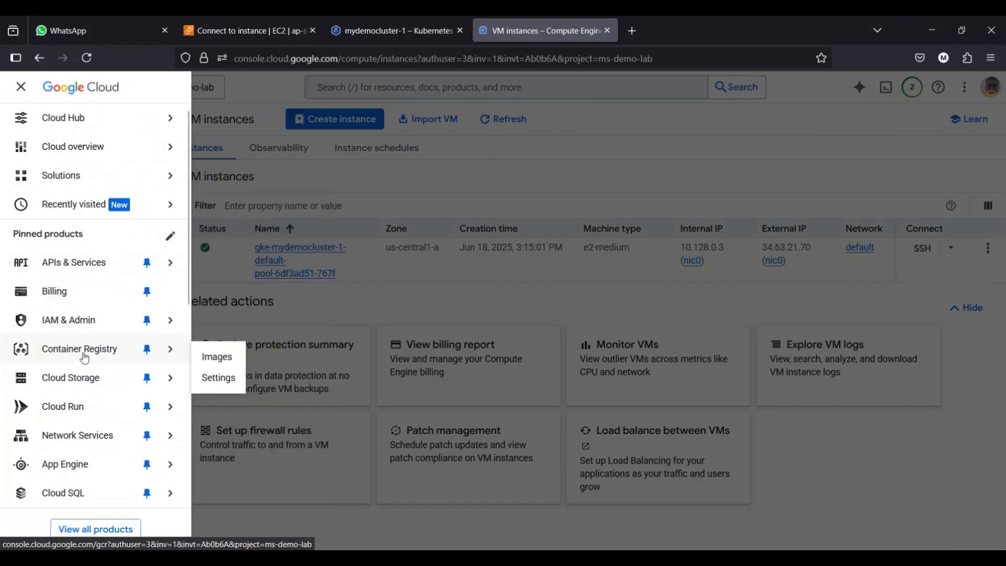
mouse_move(83, 326)
click(255, 268)
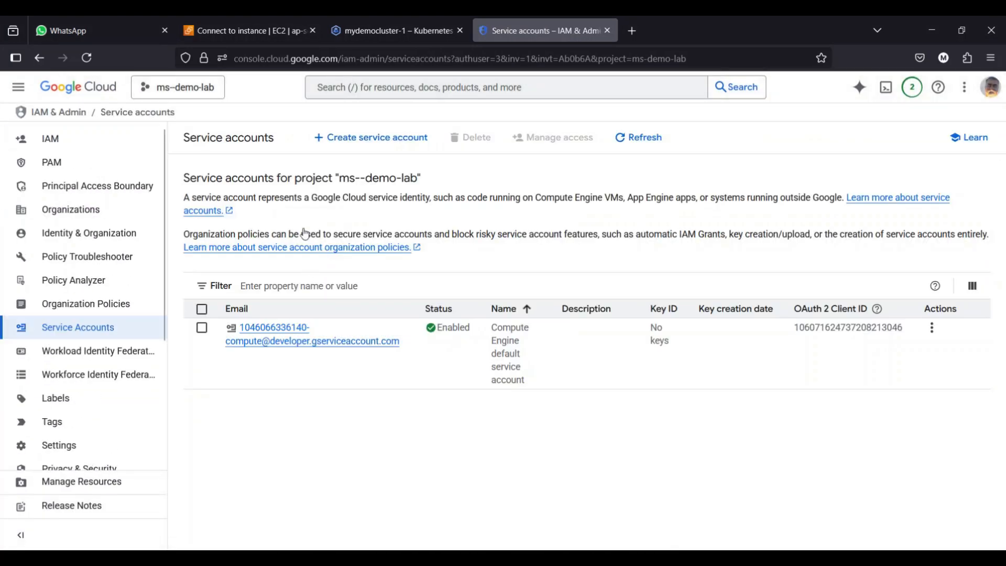
Step: Create a service account named gke-sa in project ms-demo-lab and continue to its permissions
click(367, 138)
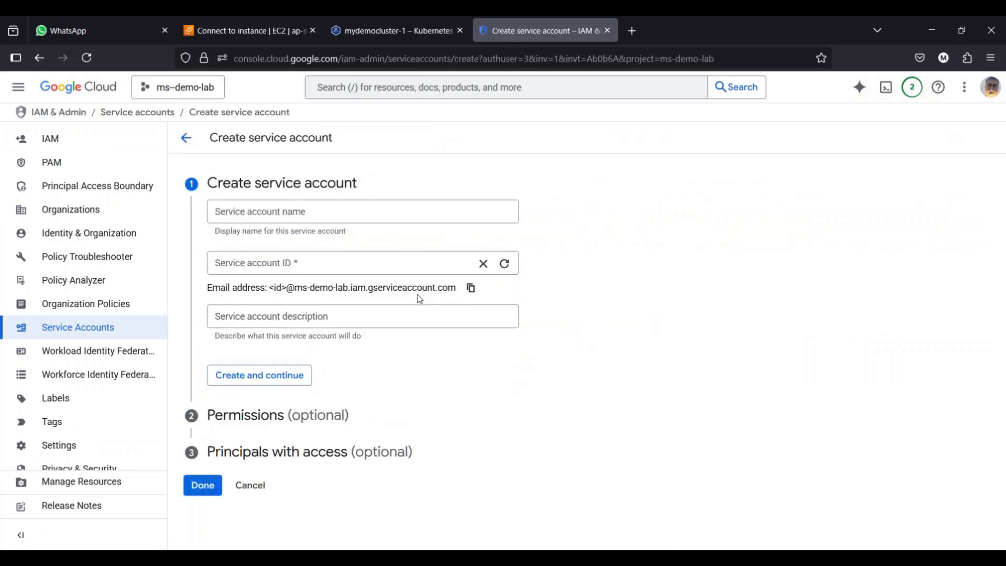
click(287, 210)
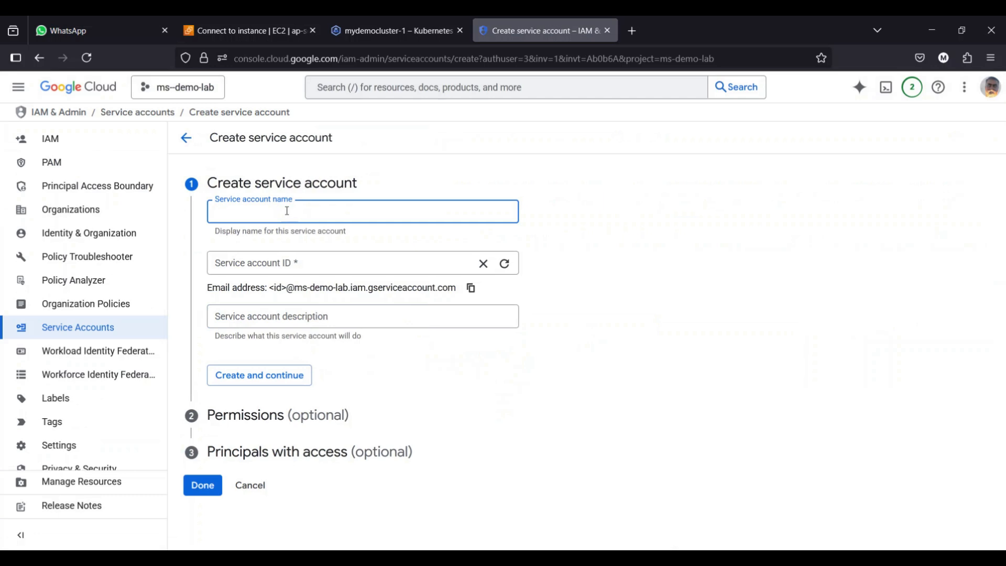
text(gke-)
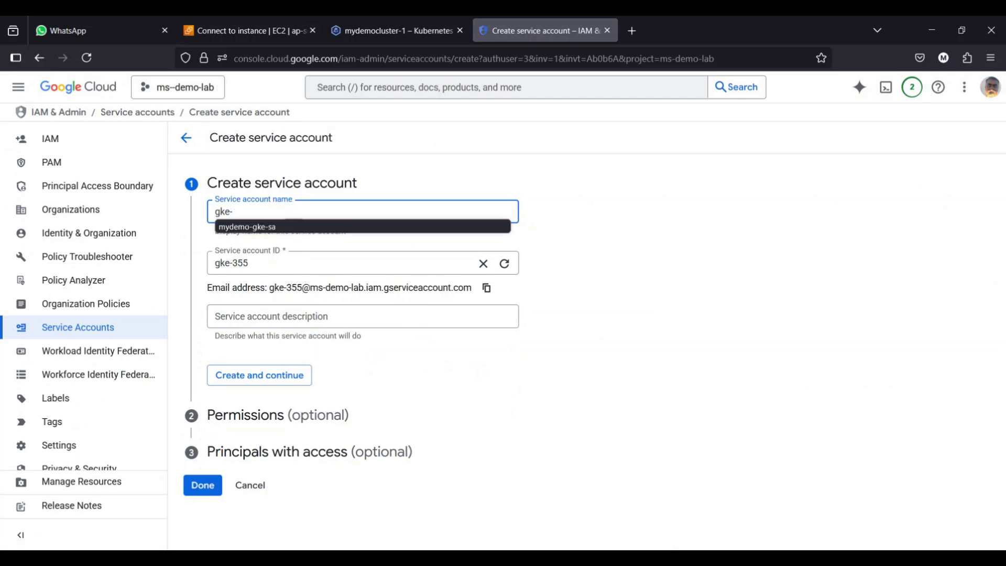
text(sa)
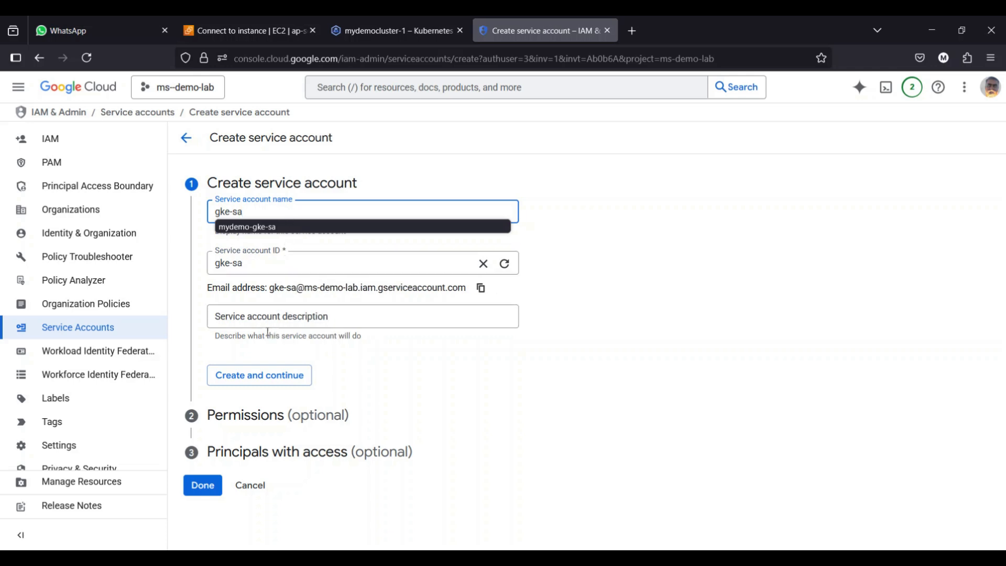
click(259, 384)
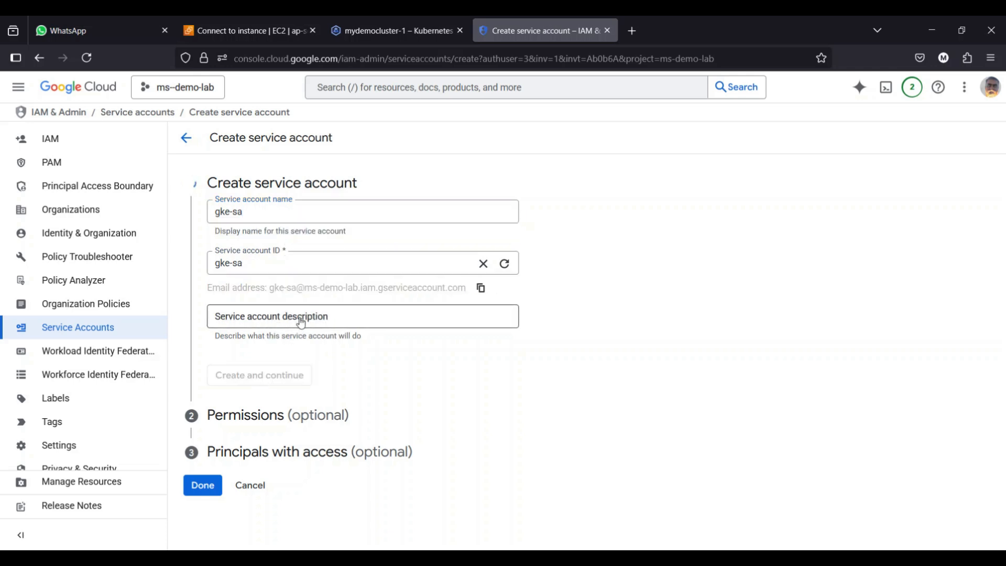
Step: Grant gke-sa the basic Editor role and finish creating the account without adding principals
click(296, 299)
click(262, 373)
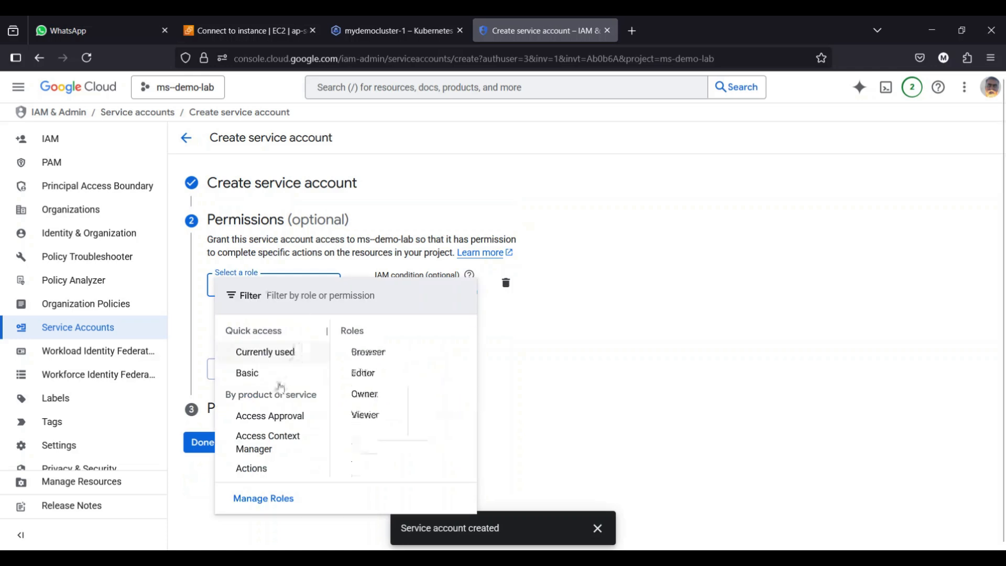
click(368, 378)
click(237, 403)
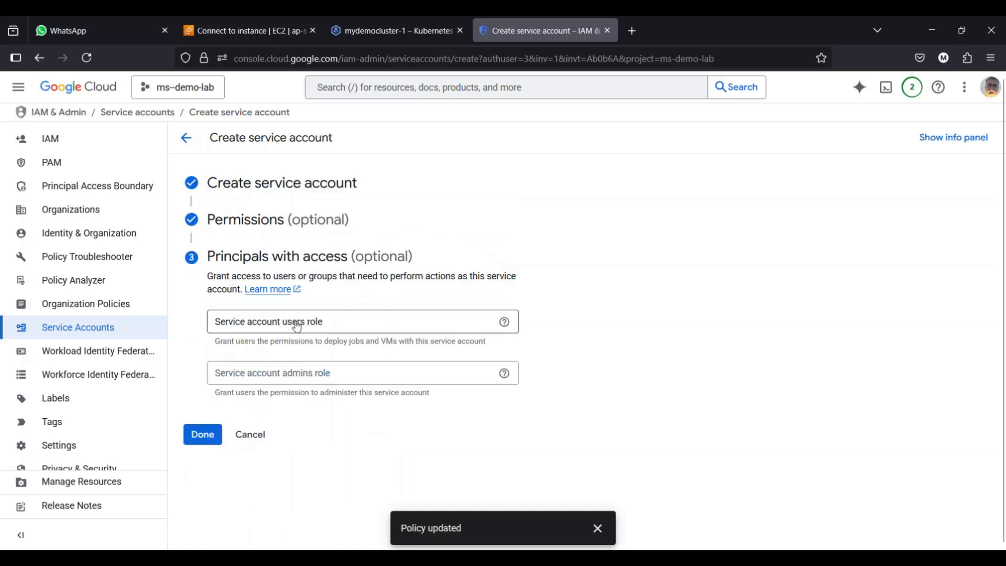
click(204, 435)
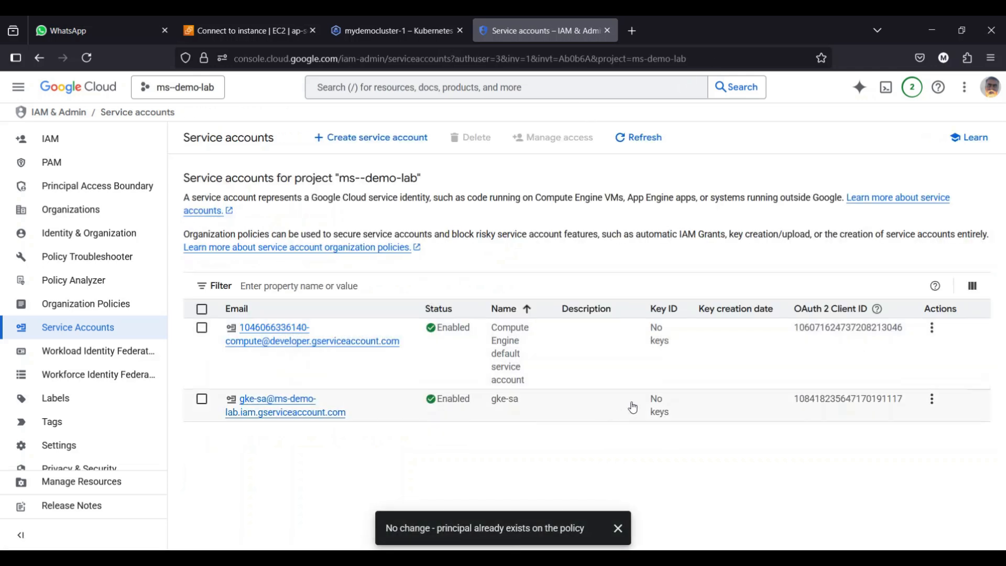
Step: Create a JSON key for the gke-sa service account and download it
click(253, 407)
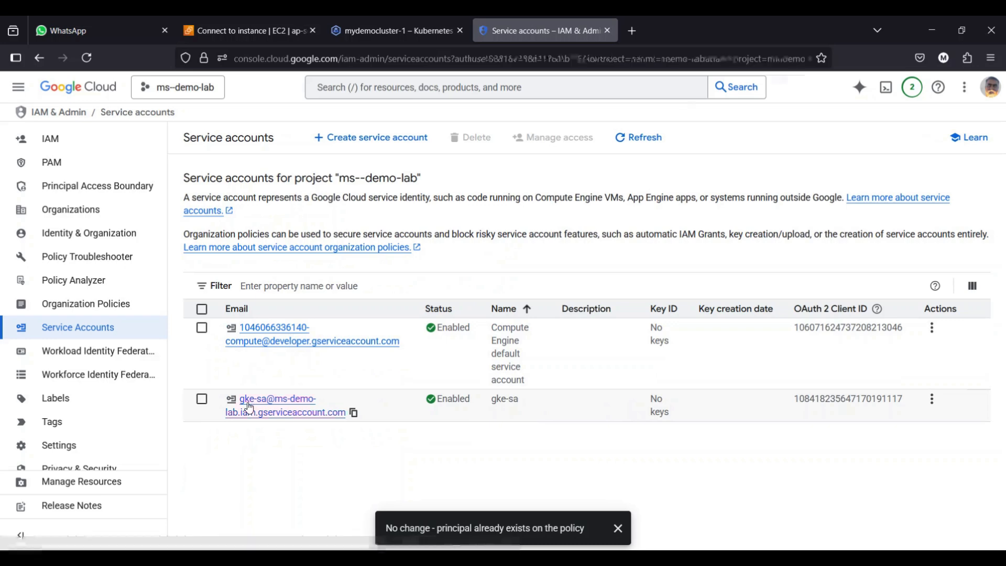
click(325, 167)
click(215, 383)
click(219, 407)
click(667, 410)
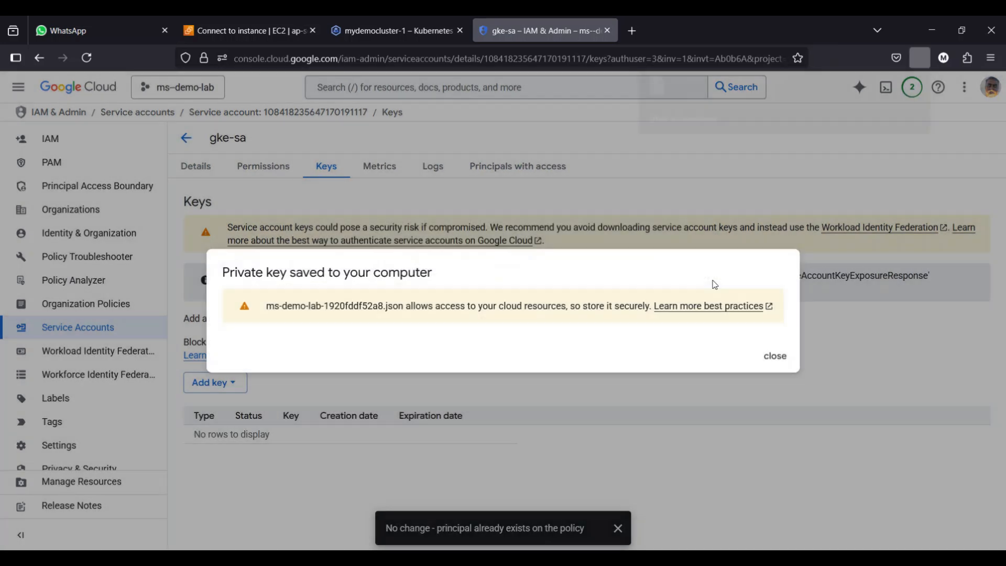
Step: Locate the downloaded file ms-demo-lab-1920fddf52a8.json in the Downloads folder and open it in Notepad++
click(912, 91)
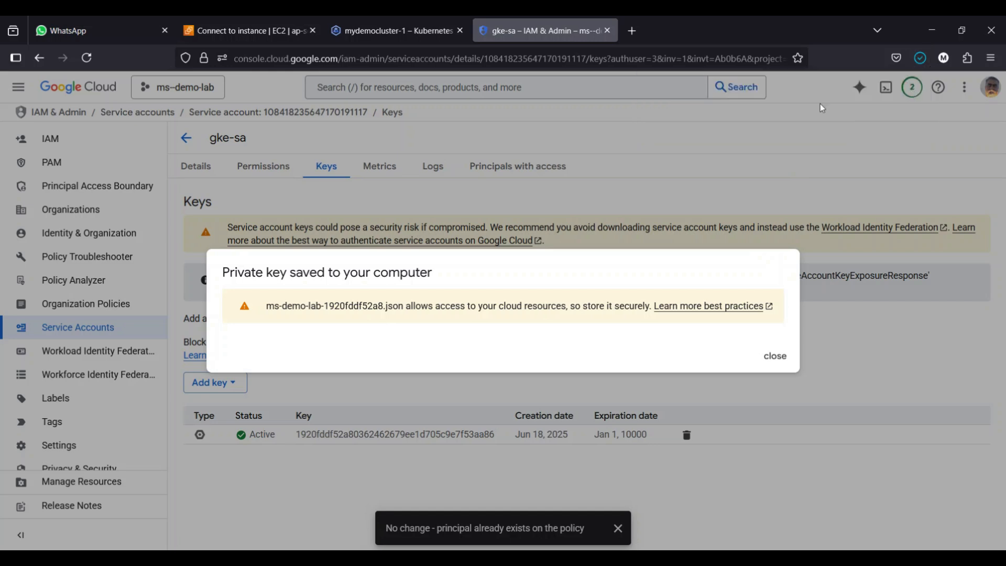
right_click(164, 147)
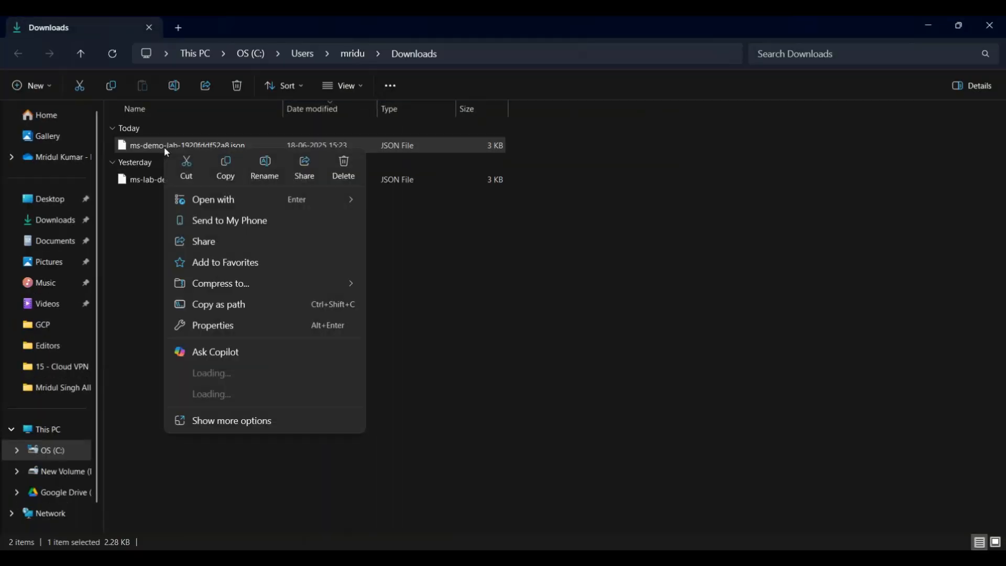
click(204, 395)
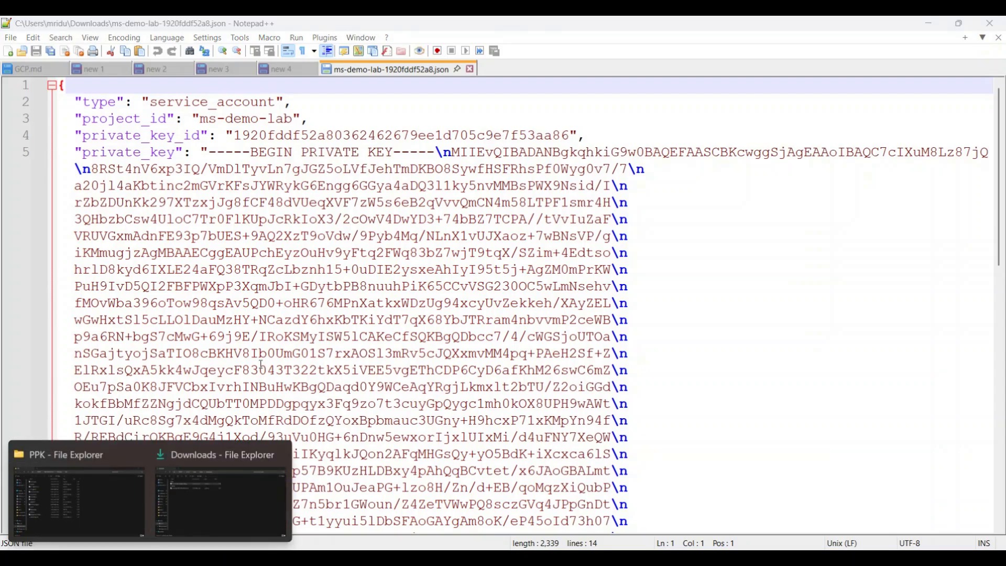
Step: Copy the key file's name from Downloads, then in the cleared terminal open ms-demo-lab-1920fddf52a8.json in vi, ready for inserting text
click(215, 494)
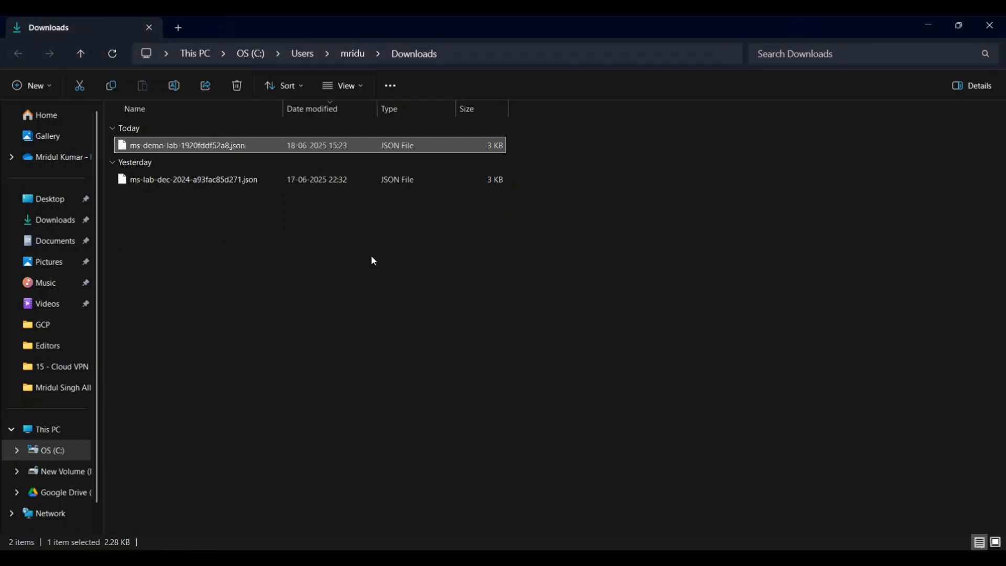
key(F2)
key(ctrl+a)
key(ctrl+c)
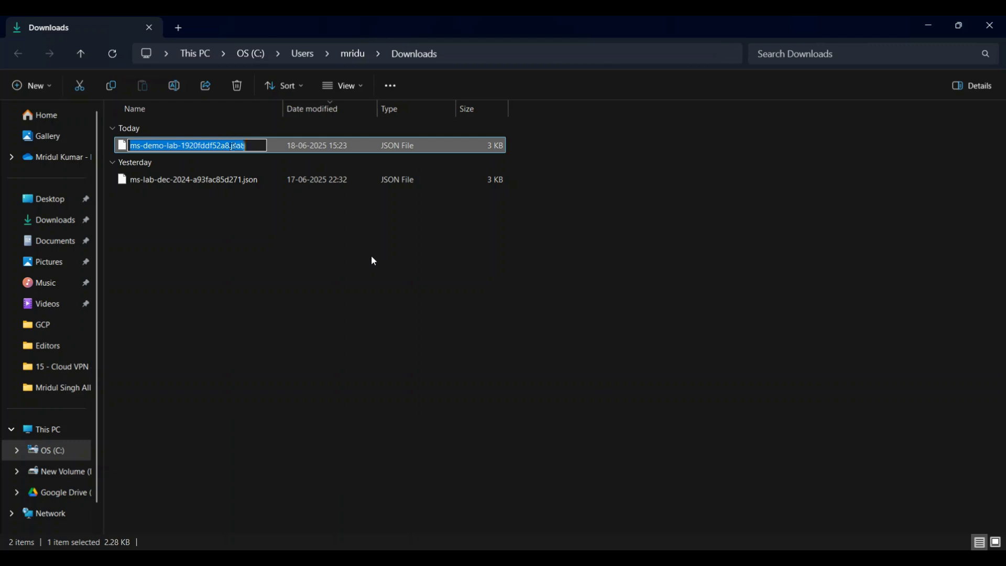
key(alt+Tab)
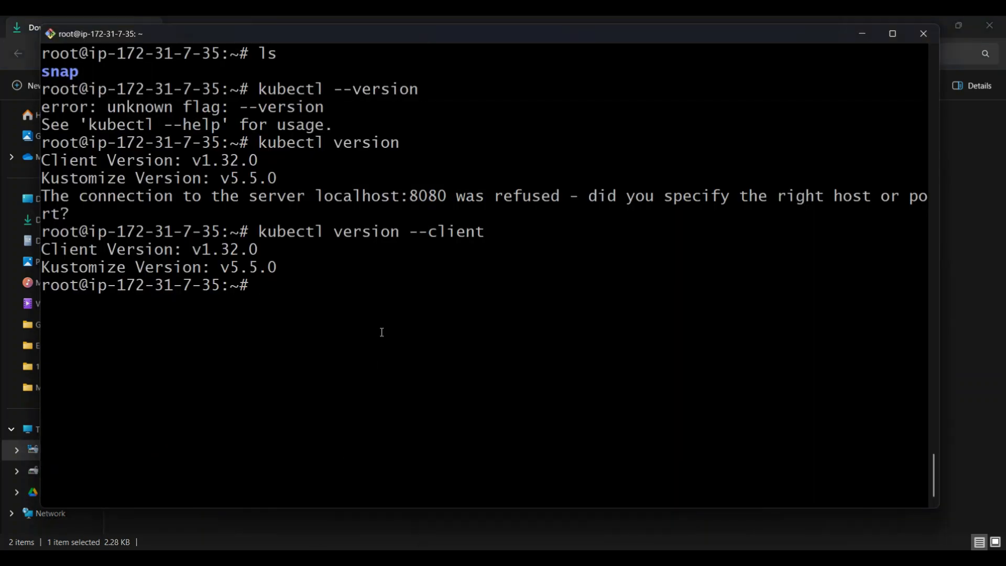
key(ctrl+l)
text(vi)
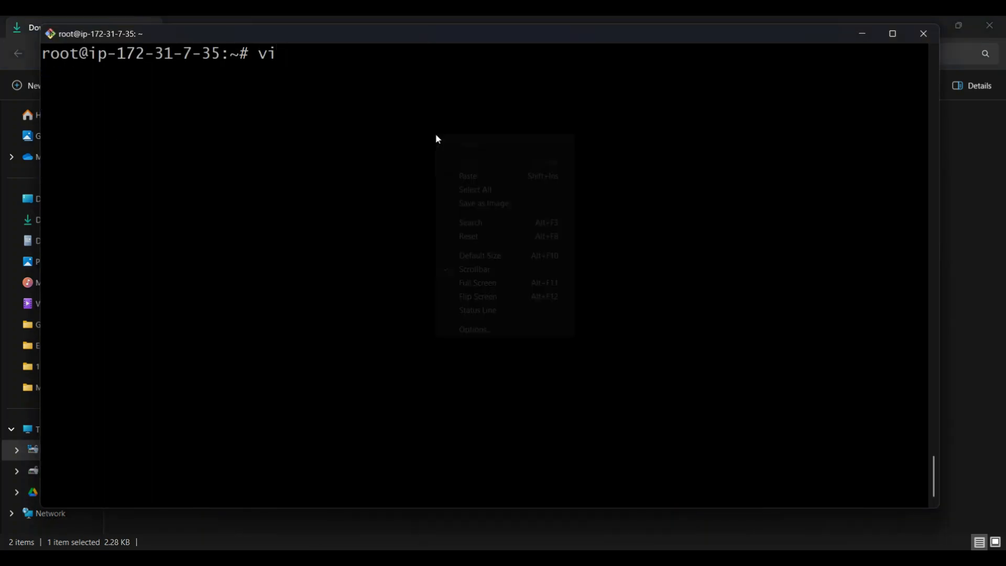
right_click(437, 135)
click(472, 176)
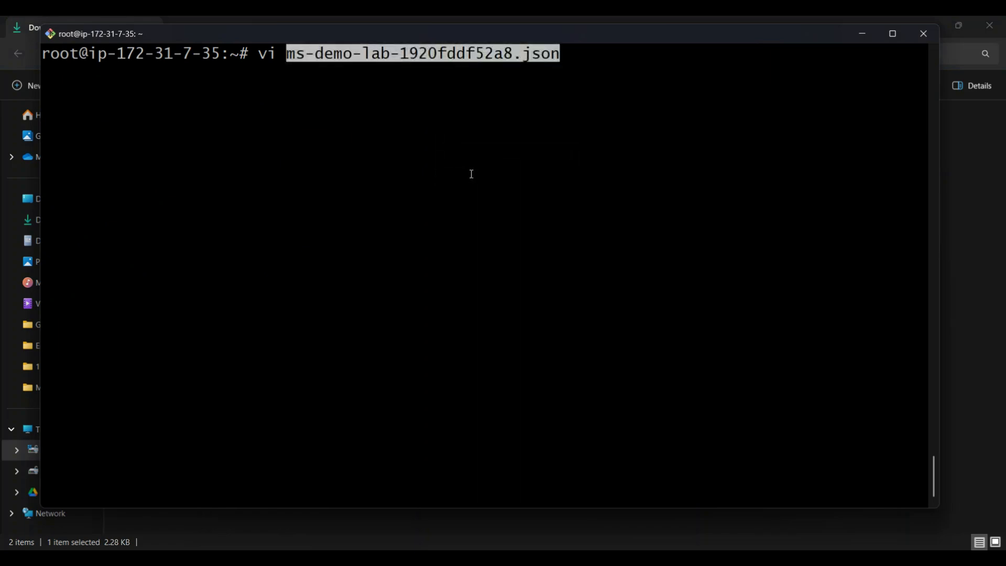
key(Return)
key(i)
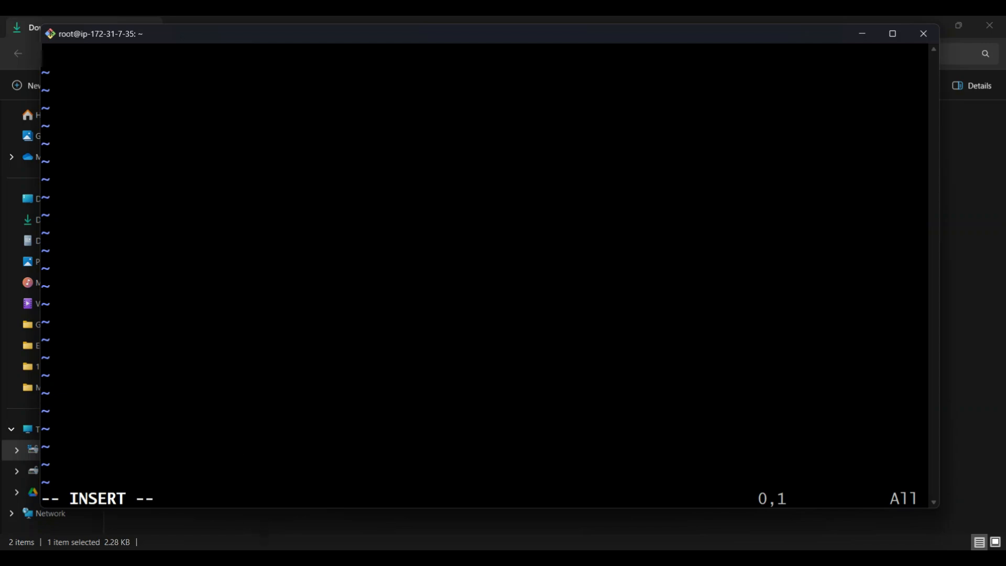
Step: Copy the entire service account private key JSON from Notepad++ into the vi file, then save and quit
key(alt+Tab)
key(ctrl+a)
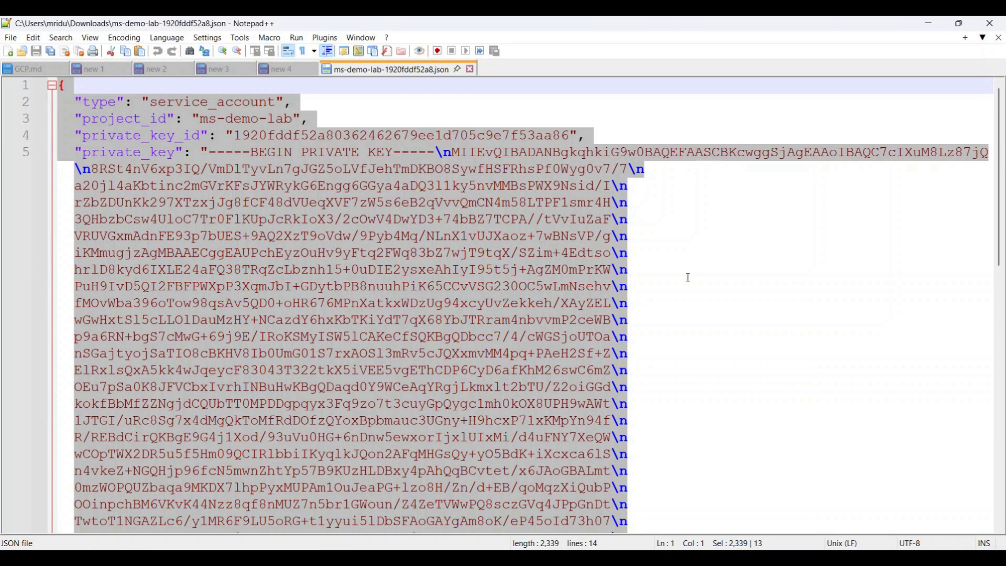
key(alt+Tab)
right_click(241, 129)
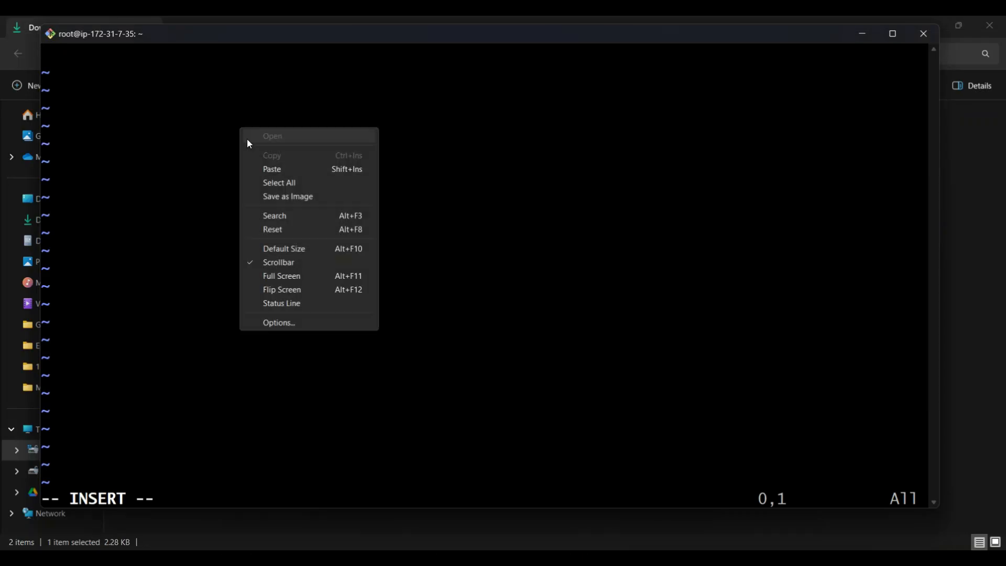
click(271, 169)
key(Escape)
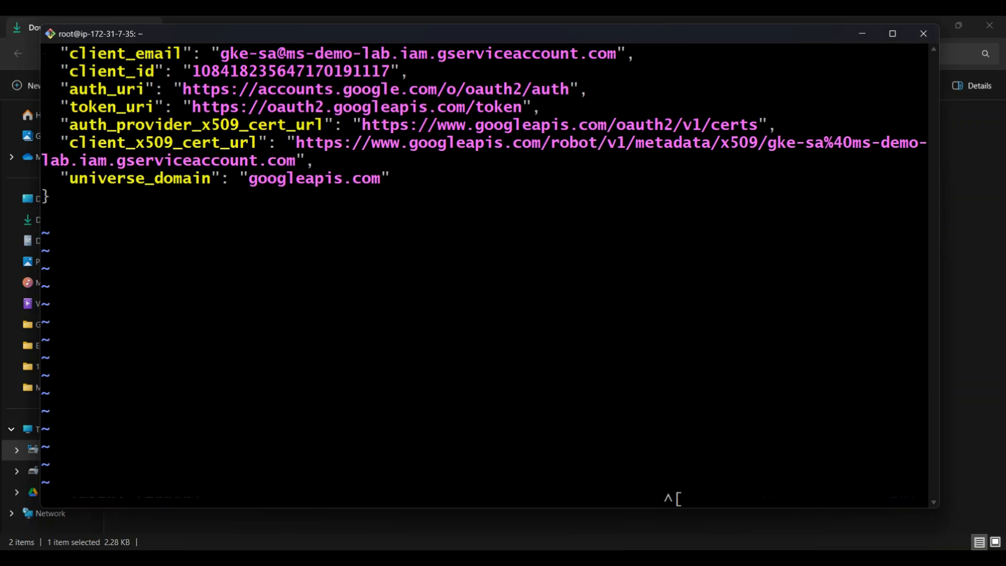
text(:wq)
key(Return)
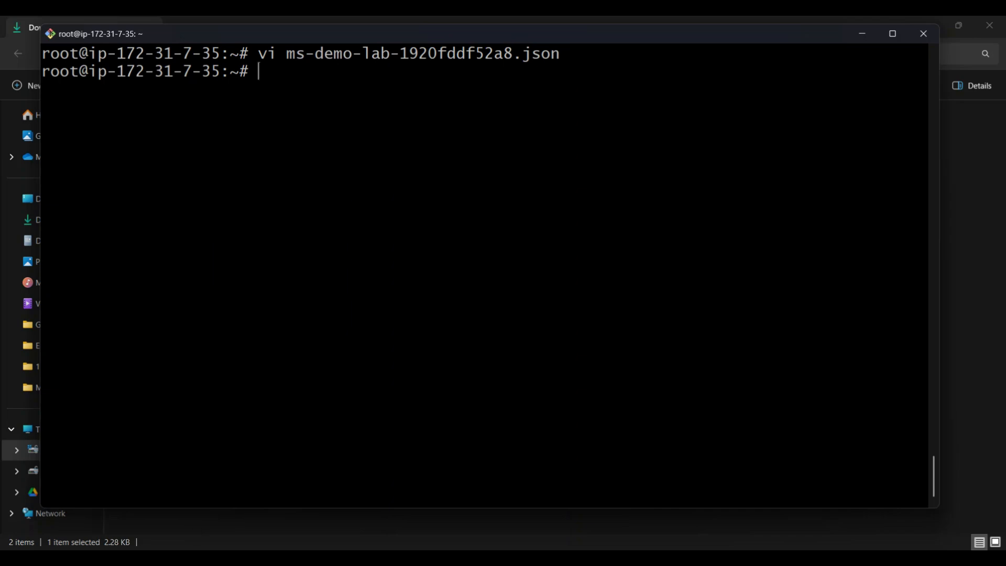
Step: Copy the activation command from GCP.md and run gcloud auth activate-service-account --key-file=ms-demo-lab-1920fddf52a8.json in the terminal
click(253, 557)
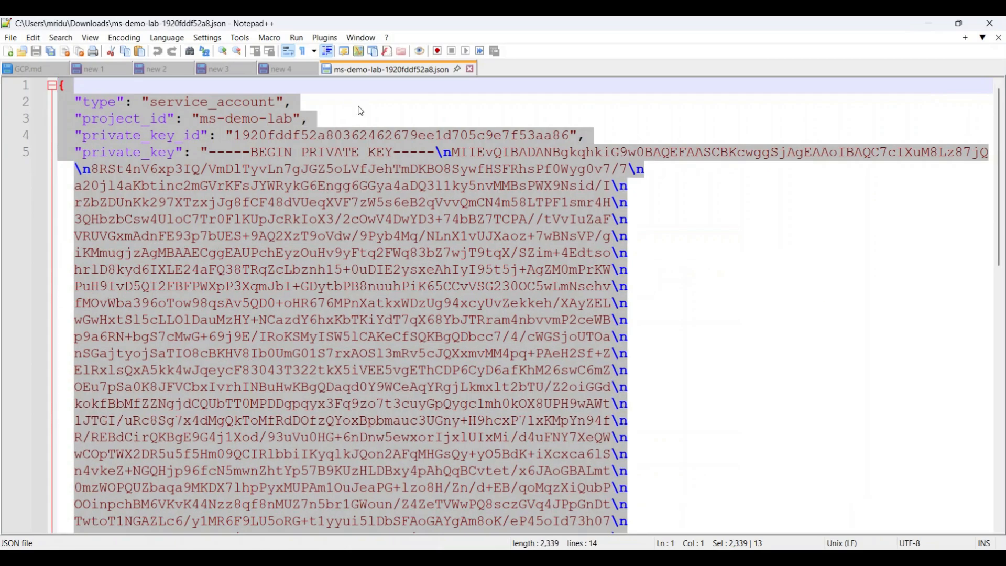
click(61, 70)
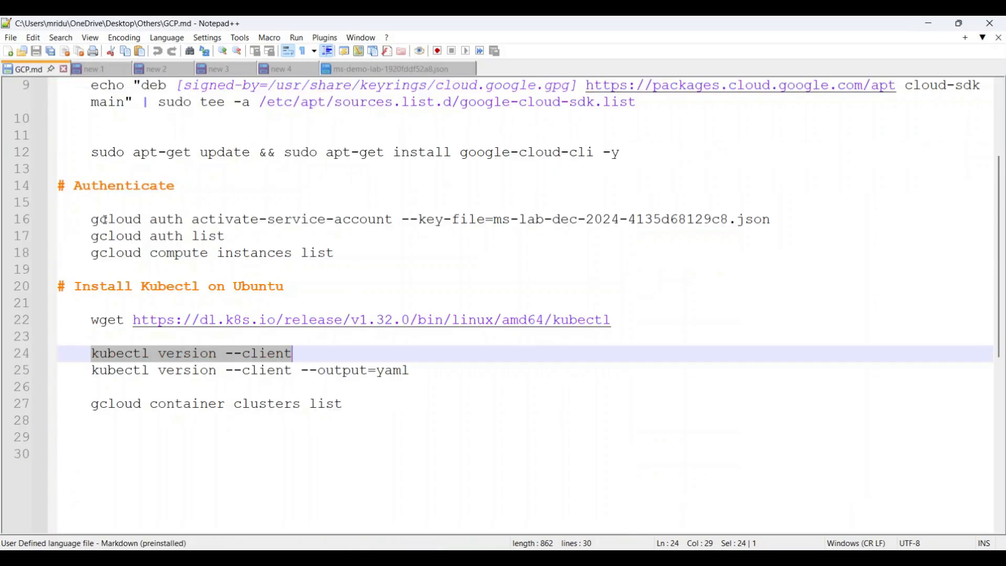
drag(92, 220, 493, 220)
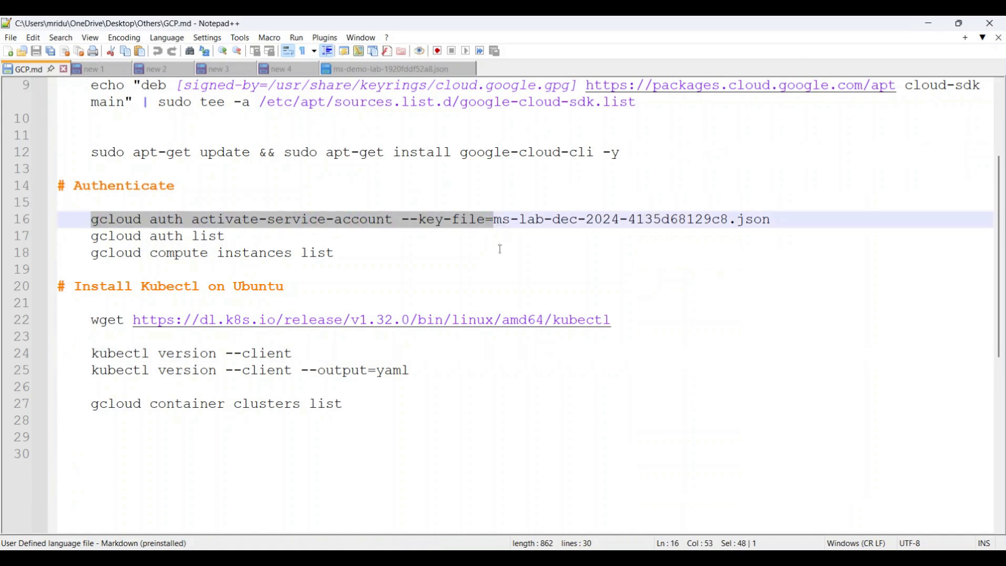
click(313, 482)
right_click(332, 197)
click(363, 237)
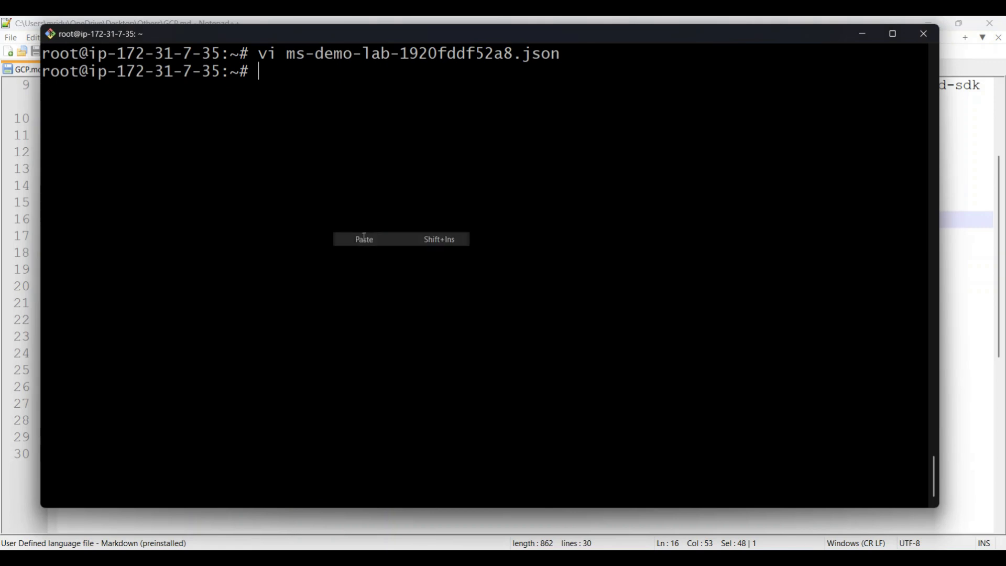
triple_click(464, 223)
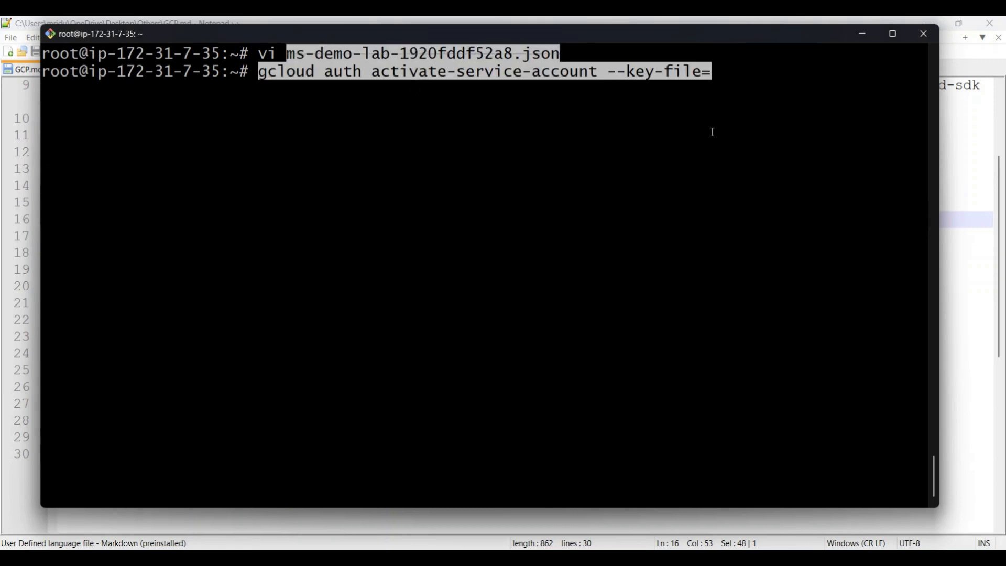
right_click(740, 110)
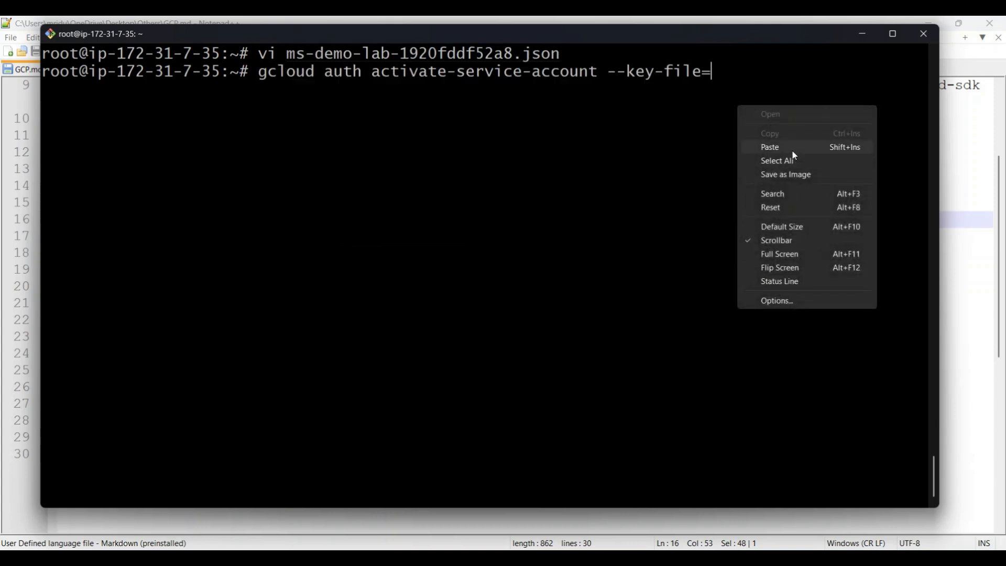
click(770, 148)
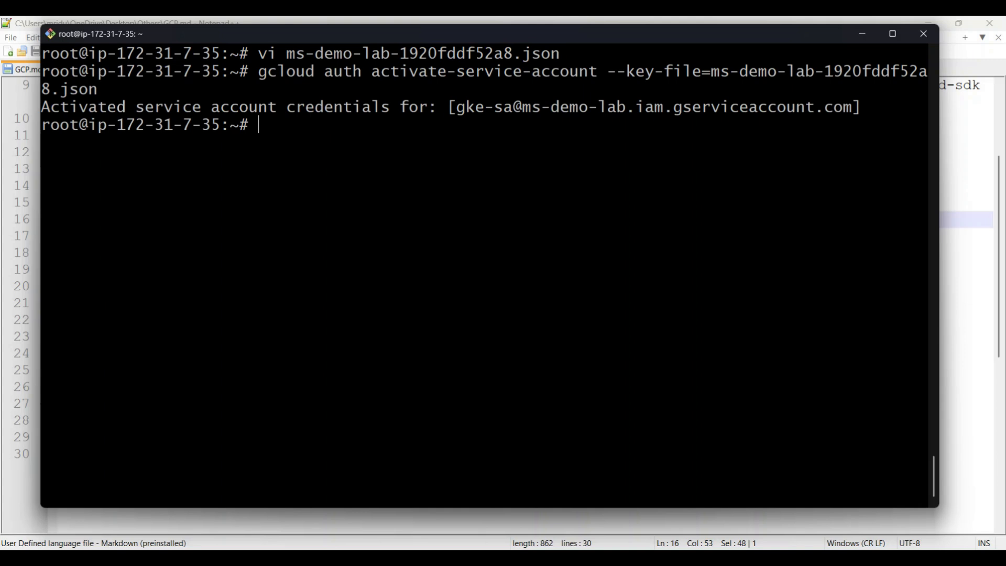
Step: Clear the terminal, copy gcloud auth list from GCP.md and run it to check the authenticated accounts
key(ctrl+l)
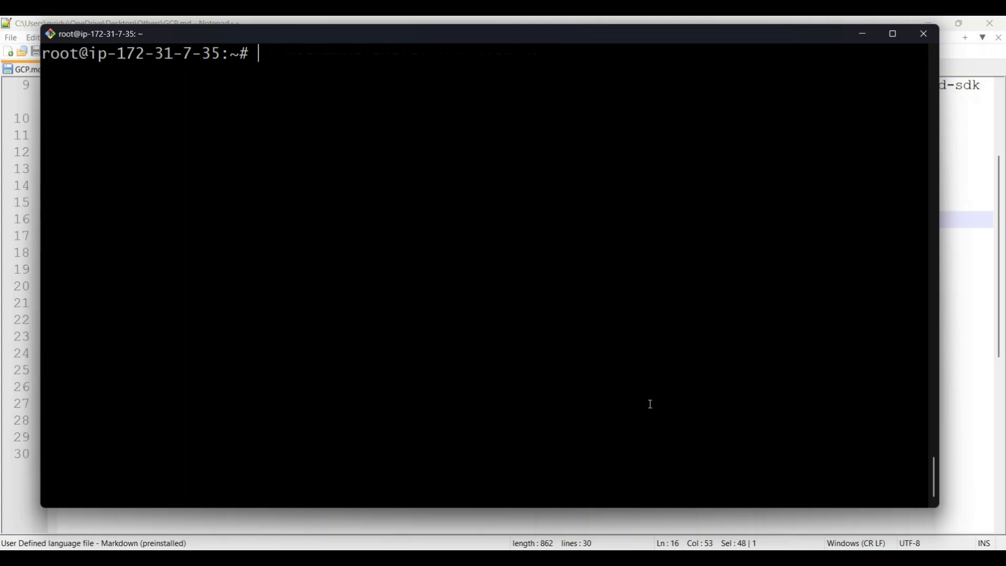
key(alt+Tab)
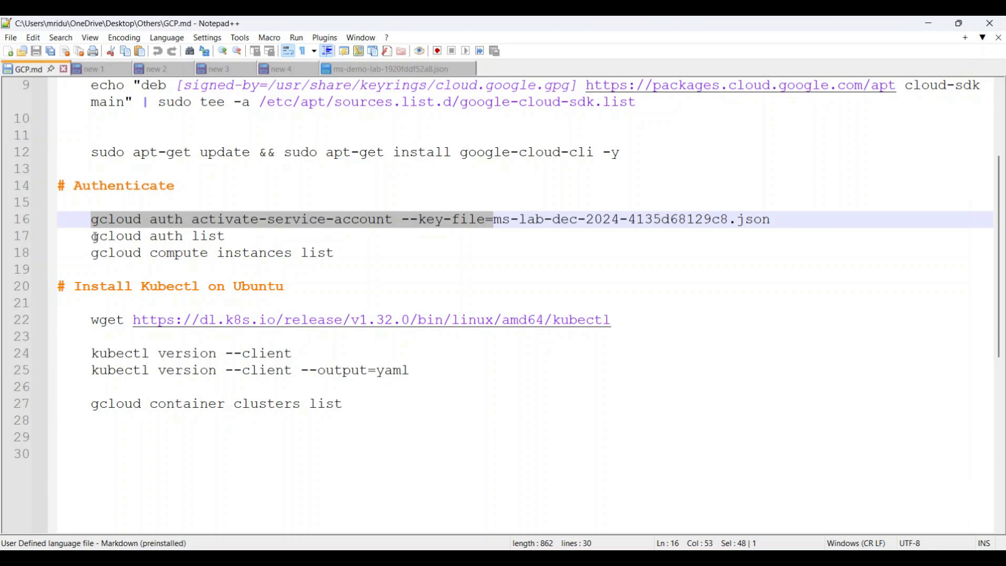
drag(95, 237, 227, 237)
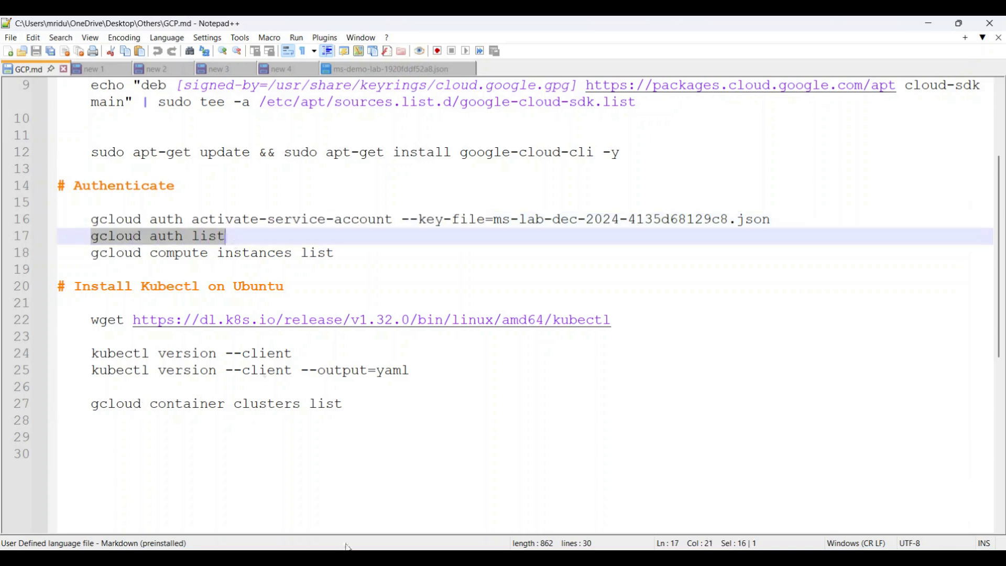
key(ctrl+c)
key(alt+Tab)
right_click(356, 275)
click(369, 319)
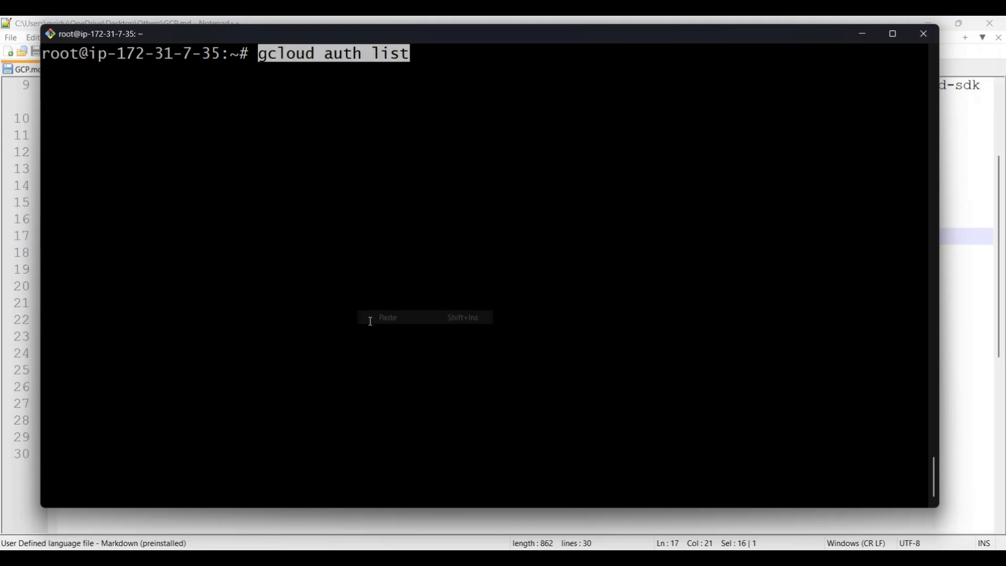
key(Return)
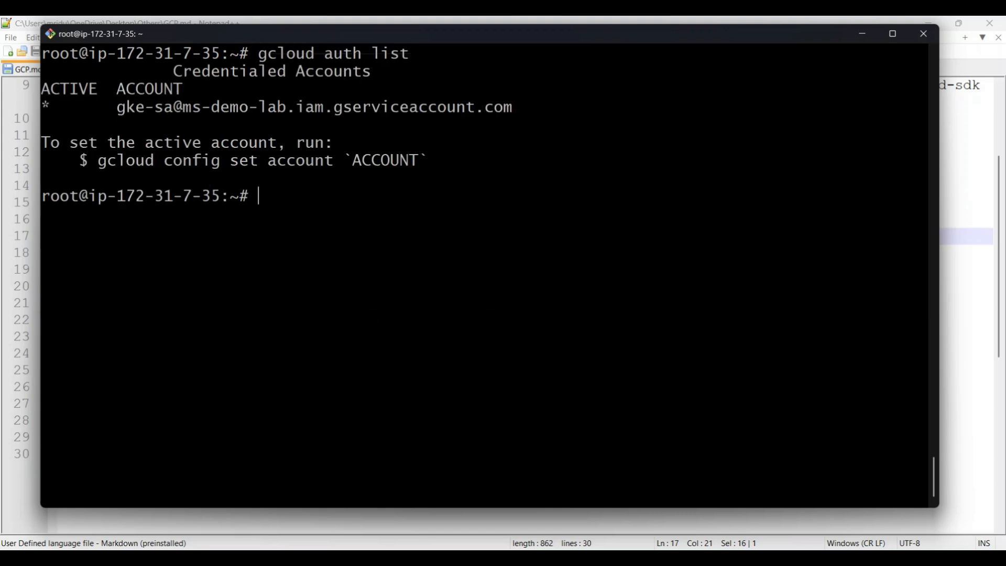
Step: Copy gcloud compute instances list from GCP.md and run it in the terminal
key(alt+Tab)
drag(91, 255, 339, 256)
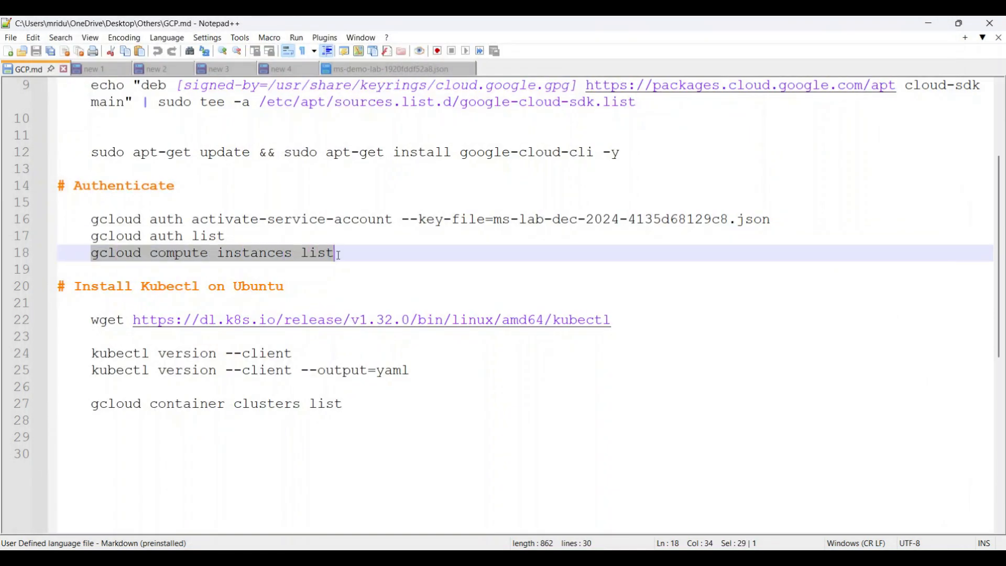
click(929, 23)
right_click(298, 180)
click(330, 227)
key(Return)
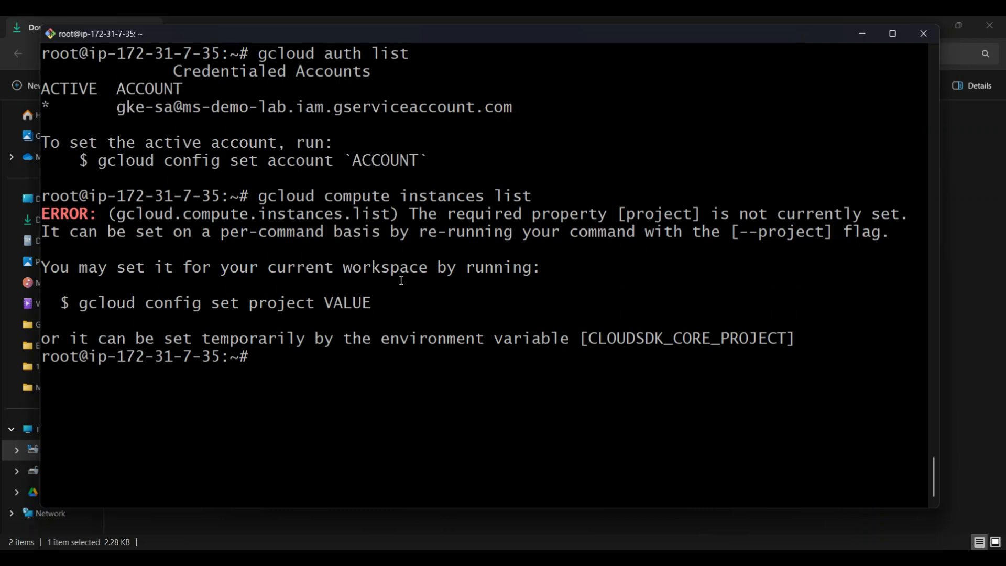
Step: Copy gcloud config set project from the error output and place it at the terminal prompt
mouse_move(252, 557)
drag(79, 303, 310, 304)
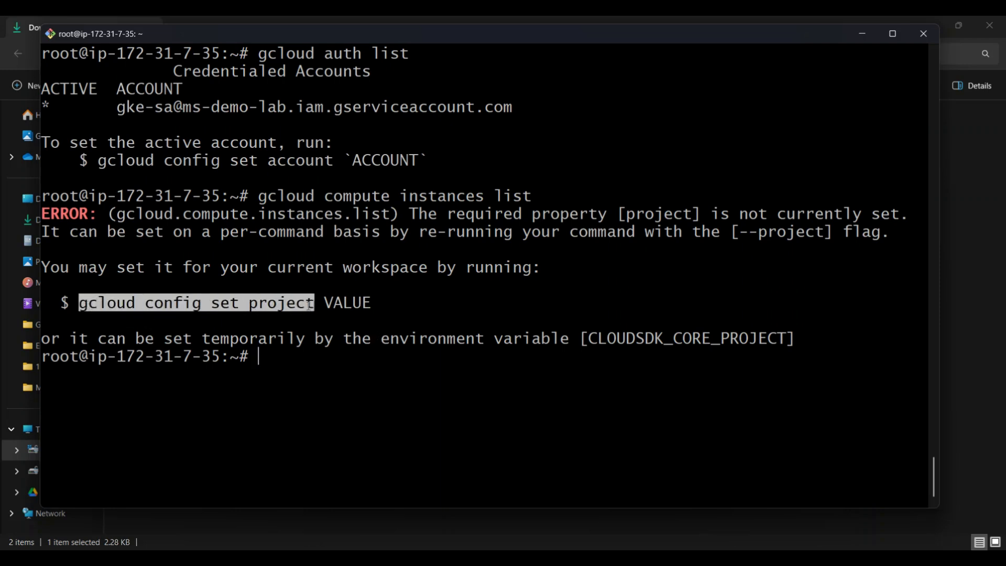
right_click(267, 398)
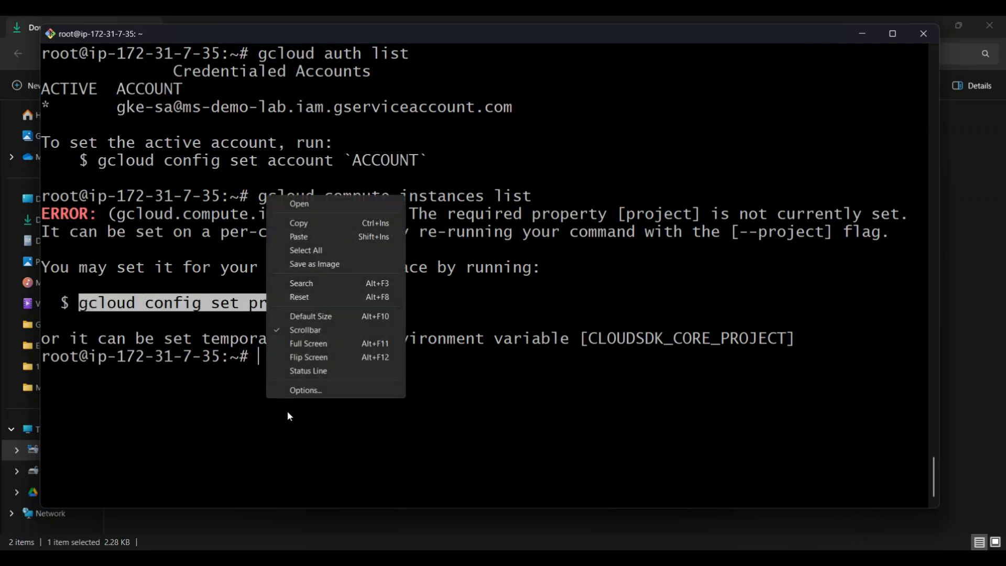
click(319, 236)
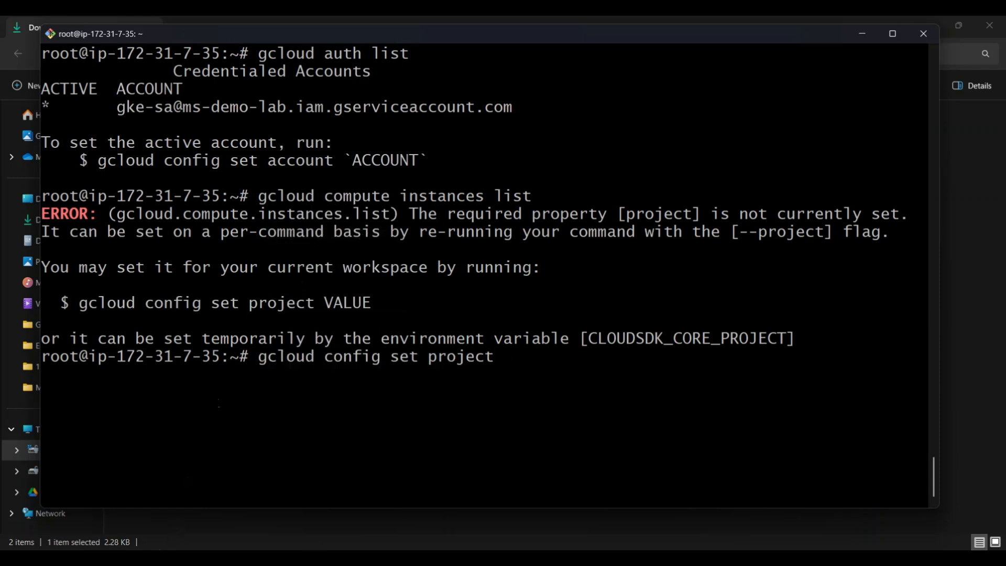
Step: Copy project ID ms-demo-lab from the Google Cloud console's project picker and append it to the terminal command
key(alt+Tab)
click(776, 356)
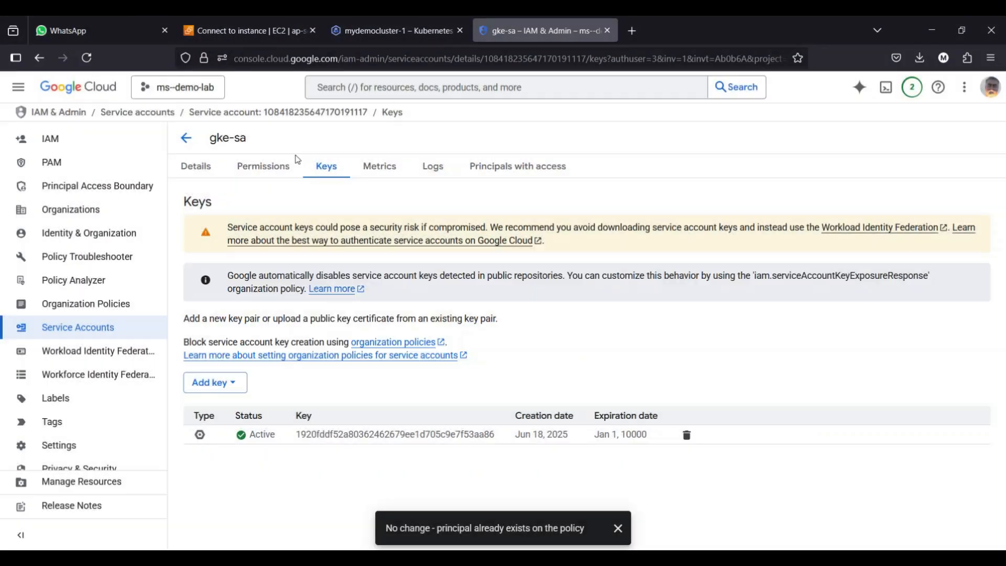
click(201, 96)
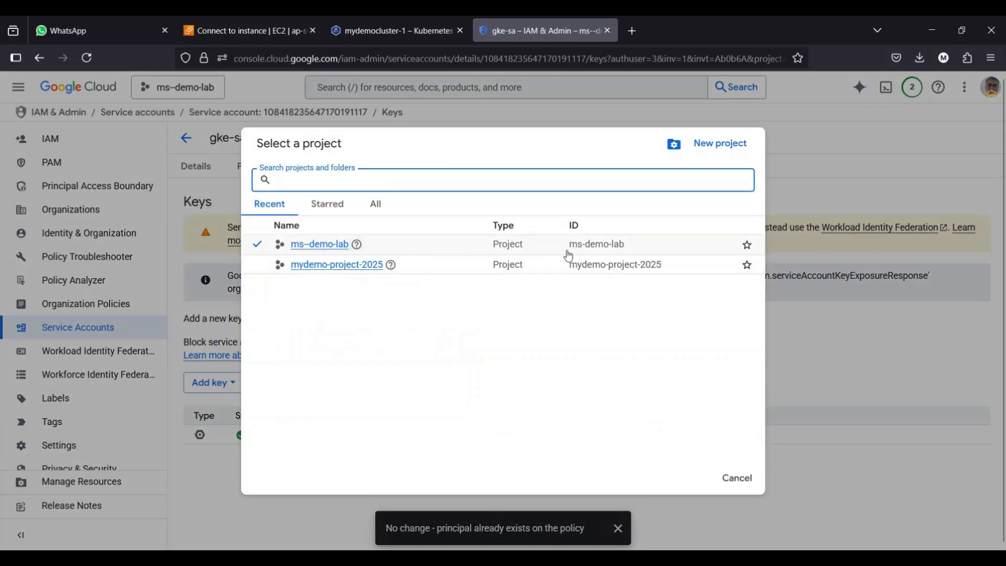
drag(569, 248, 630, 255)
click(822, 125)
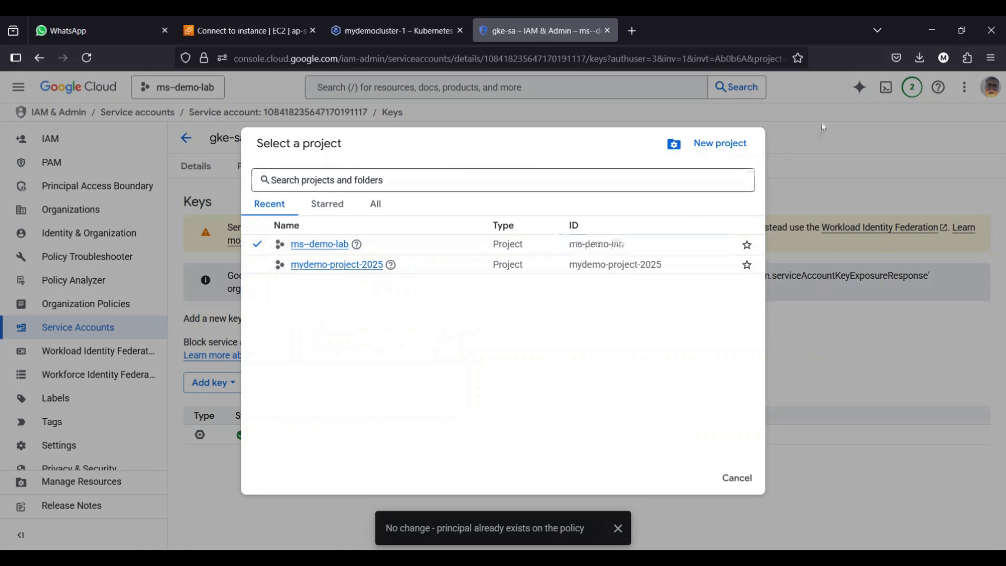
key(alt+Tab)
right_click(478, 229)
click(509, 269)
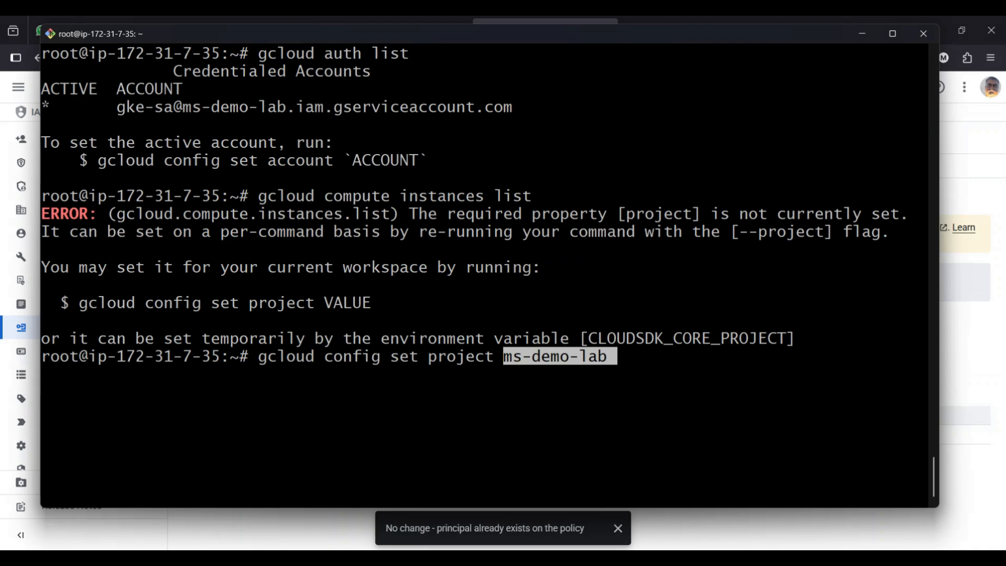
Step: Run gcloud config set project ms-demo-lab, confirm with y, and rerun gcloud compute instances list in the cleared terminal
key(Return)
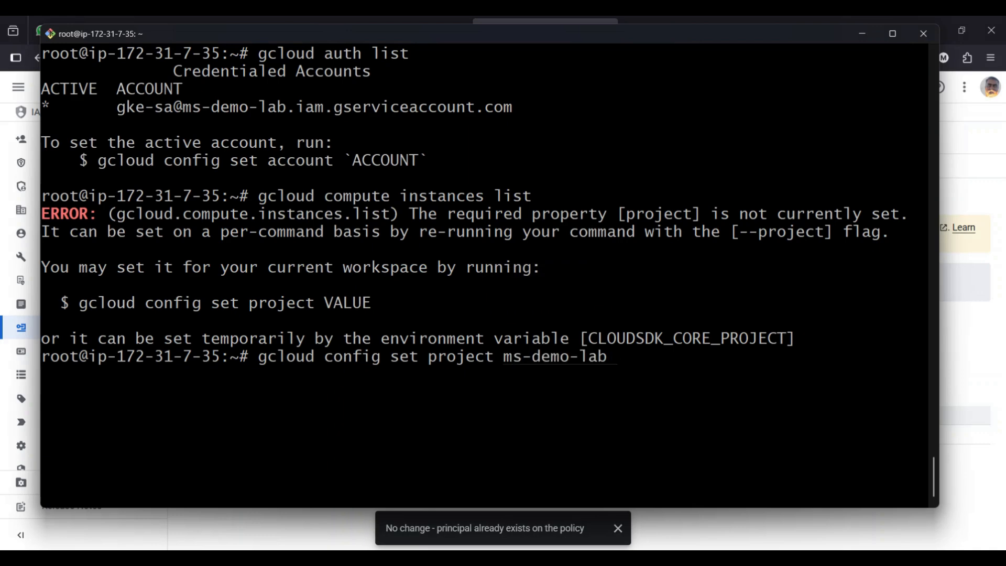
text(y)
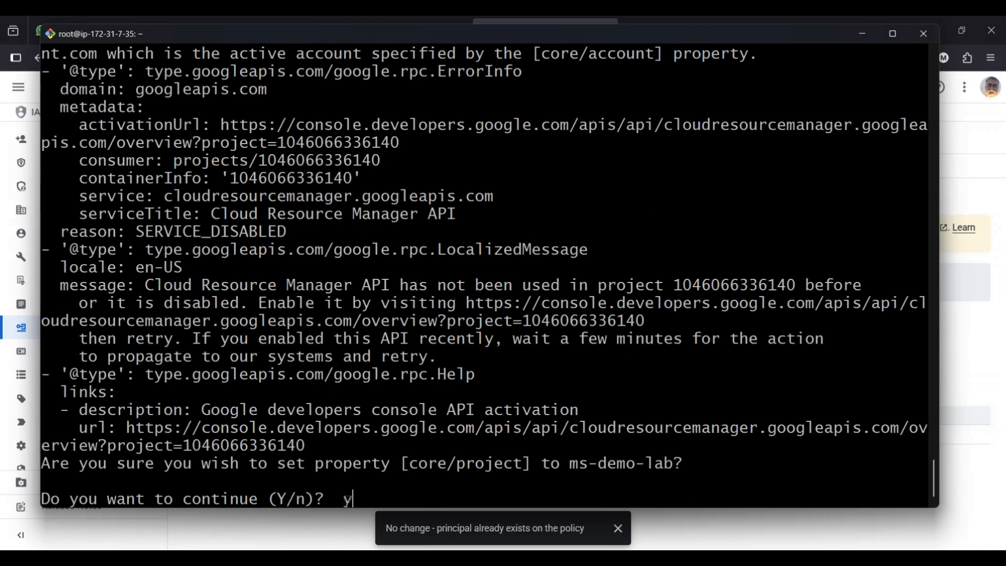
key(Return)
key(ctrl+l)
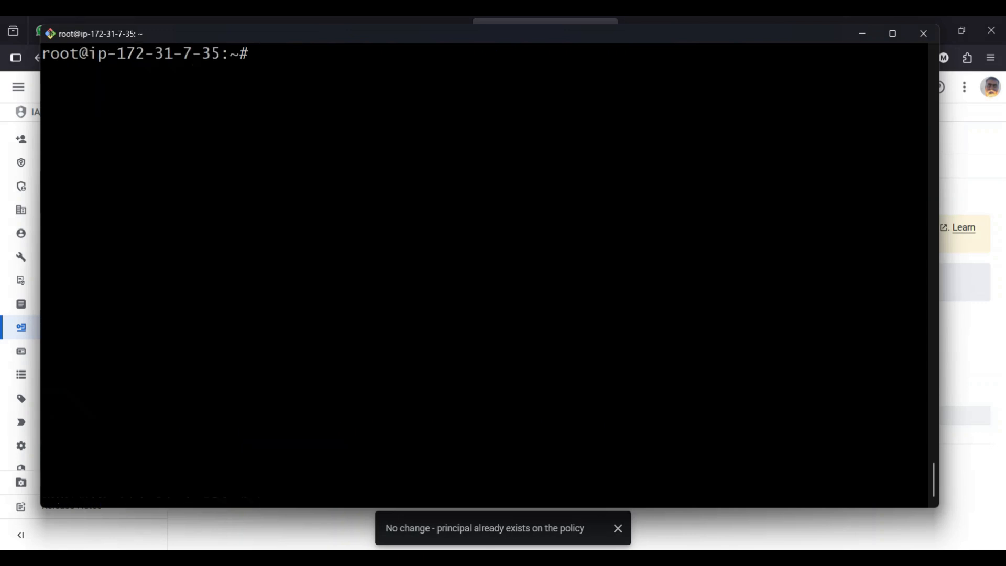
text(gcloud compute instances list)
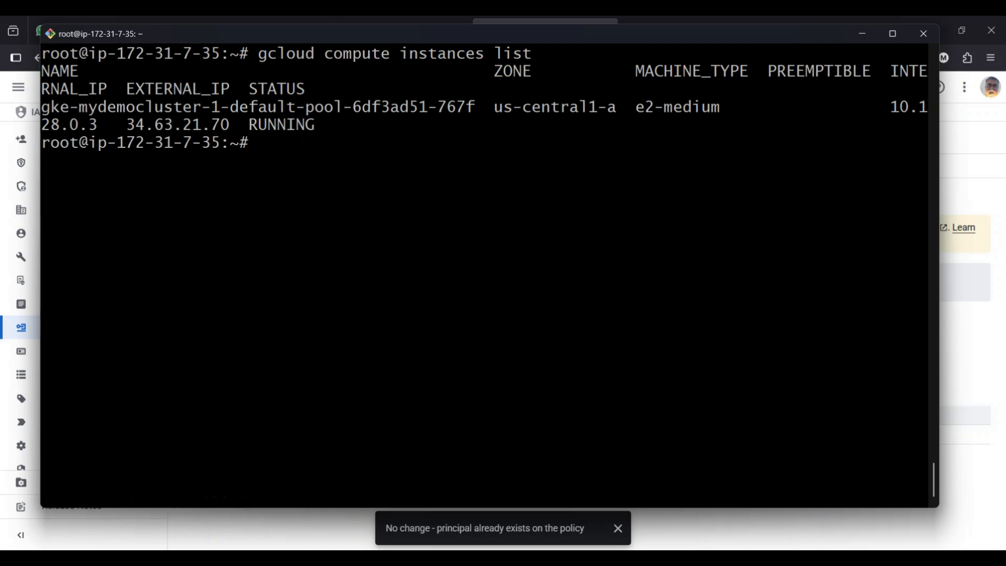
Step: Copy mydemocluster-1's command-line access command from Google Cloud console and run it in the terminal to fetch the cluster credentials
key(alt+Tab)
click(393, 31)
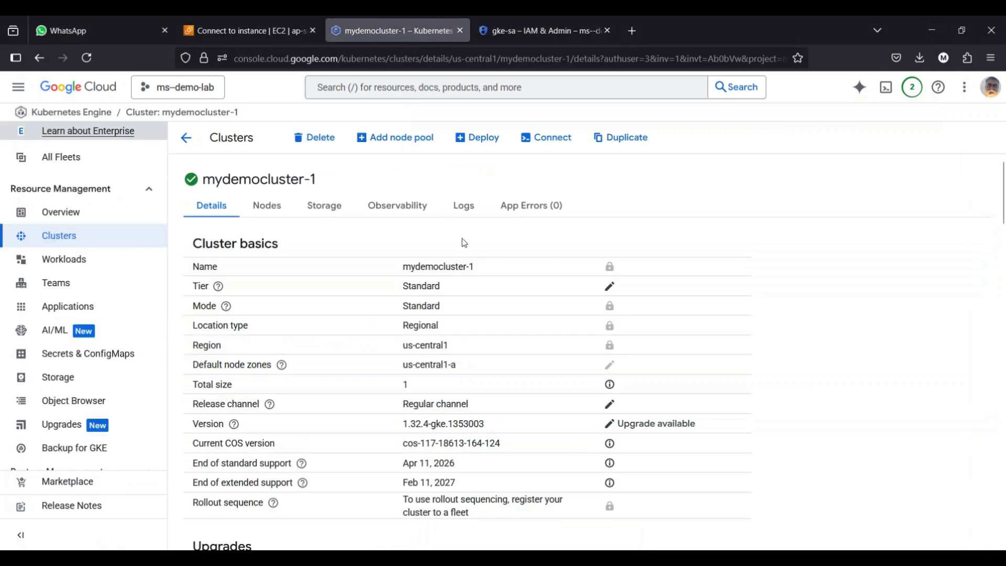
click(545, 138)
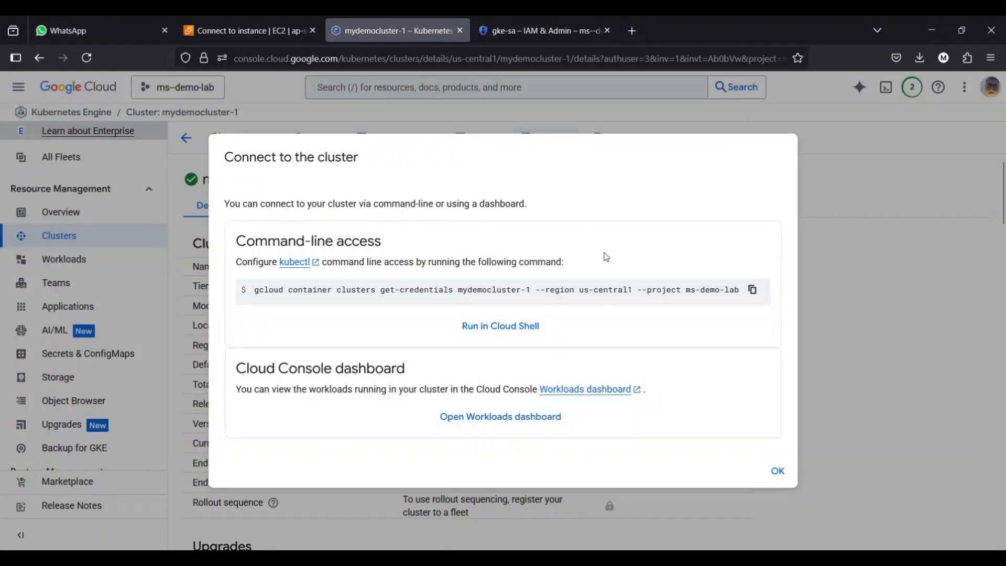
click(751, 291)
key(alt+Tab)
right_click(426, 204)
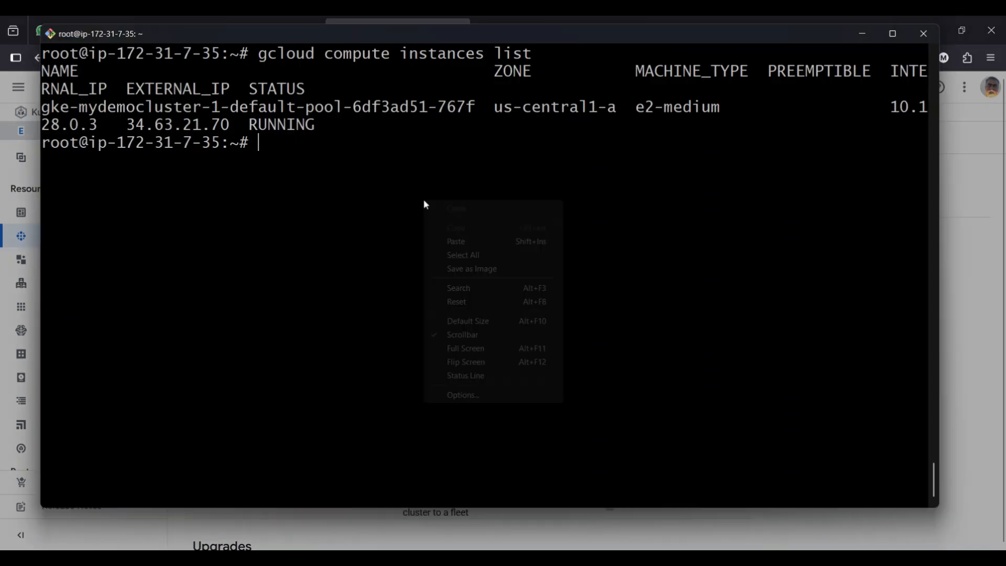
click(450, 240)
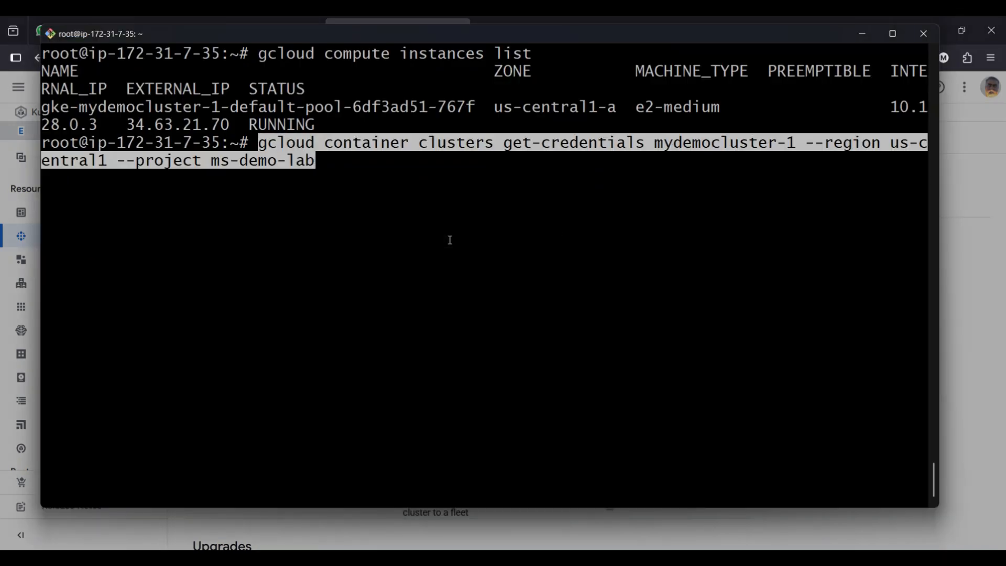
key(ctrl+l)
key(Return)
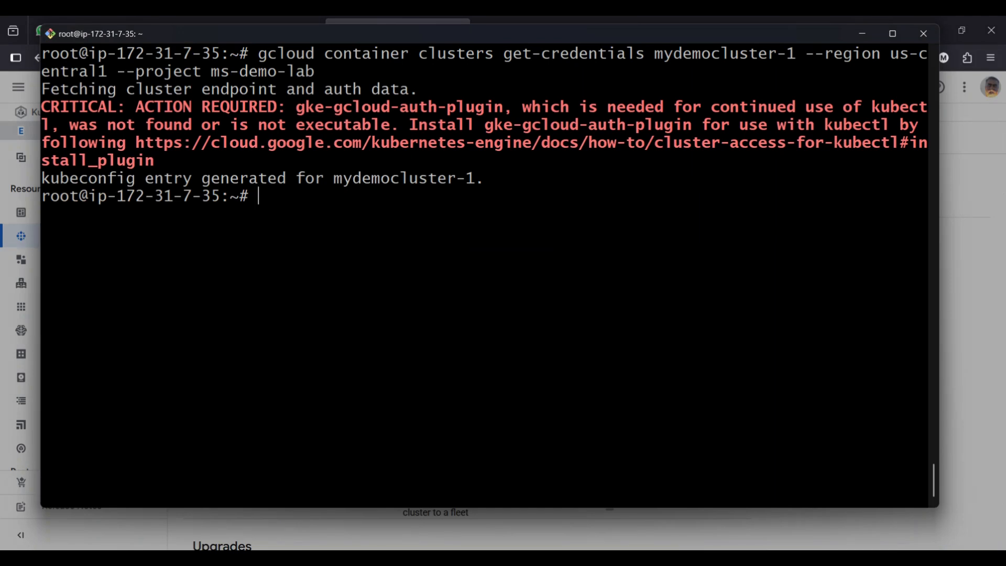
Step: Run kubectl get nodes and examine its output from the beginning
text(kubectl c)
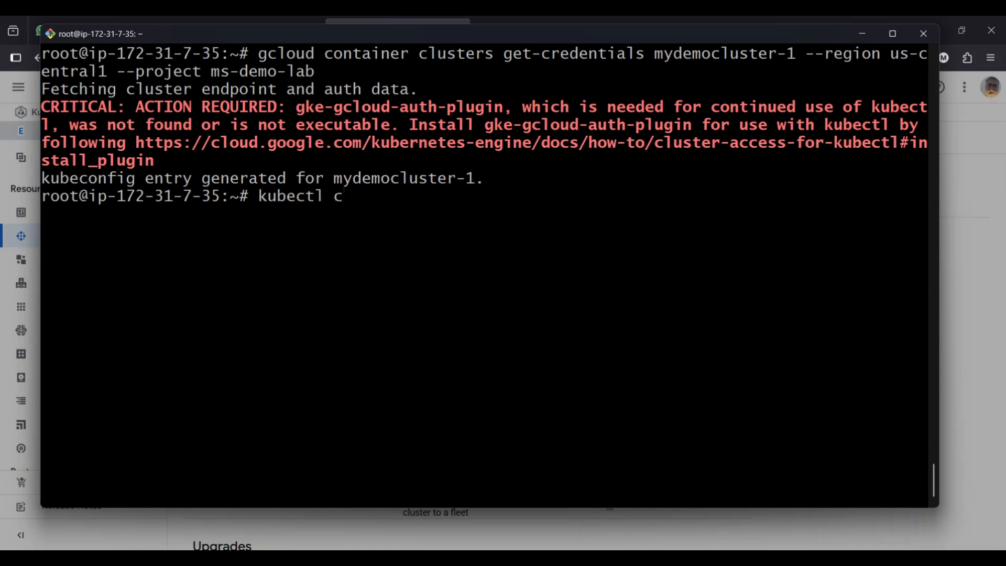
text(et p)
key(BackSpace)
text(nodes)
key(Return)
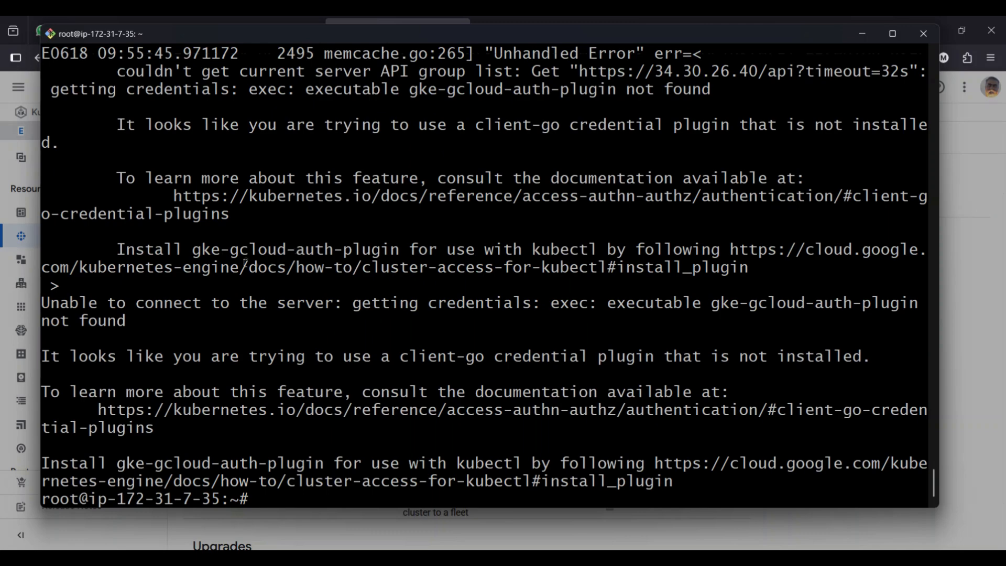
scroll(306, 264, up, 5)
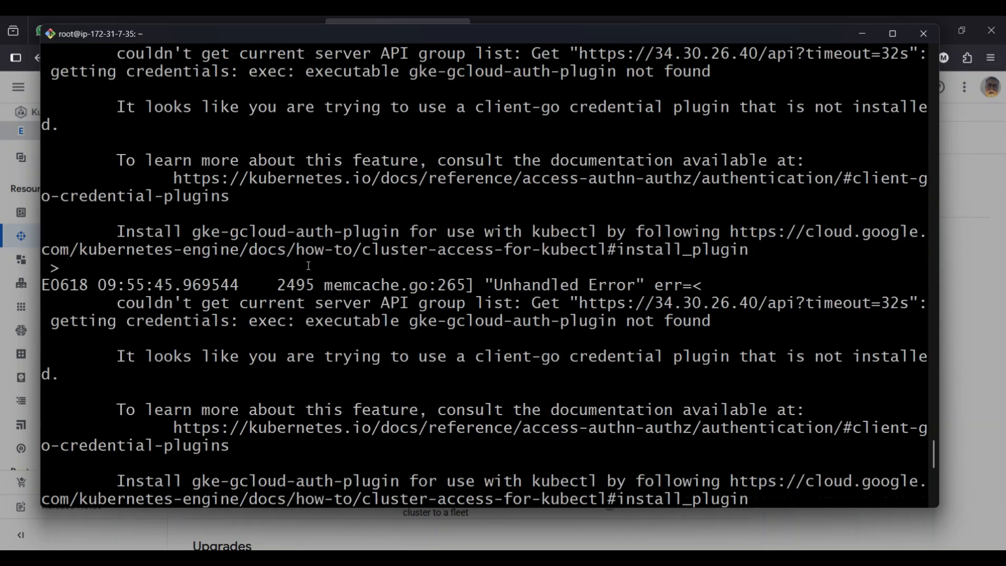
scroll(309, 266, up, 3)
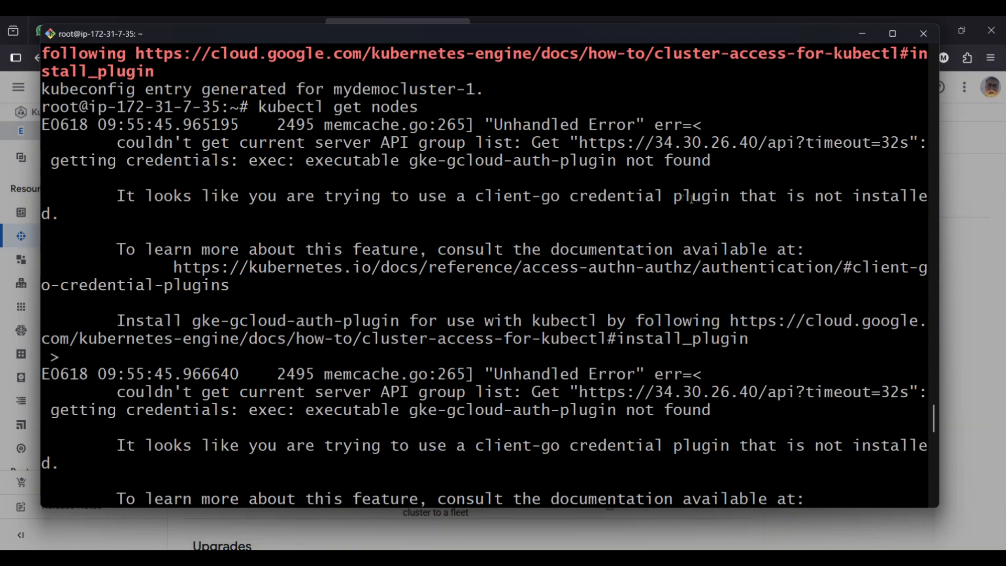
drag(815, 197, 900, 199)
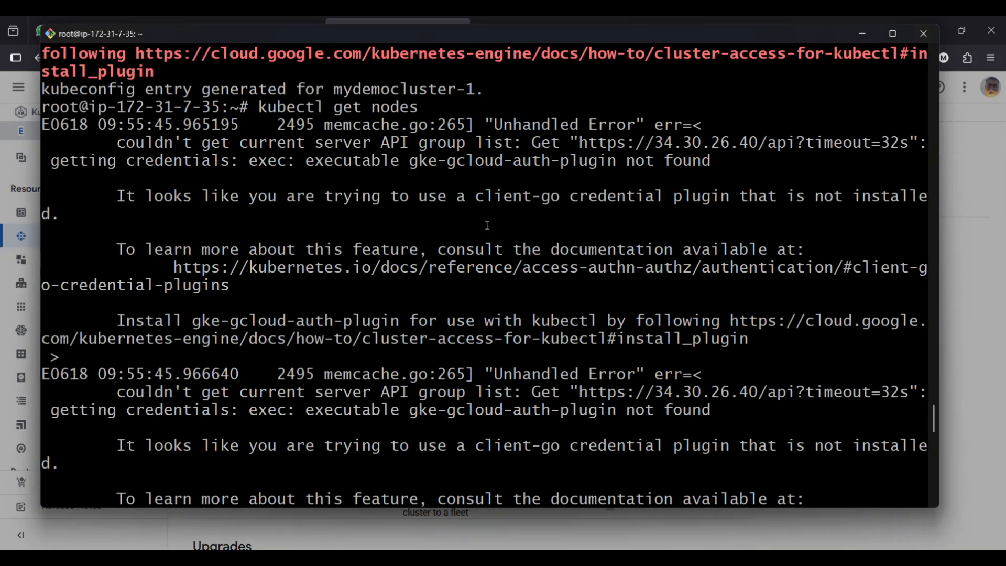
Step: Try to install the authentication plugin with gcloud components install gke-gcloud-auth-plugin in the cleared terminal
right_click(487, 225)
click(538, 217)
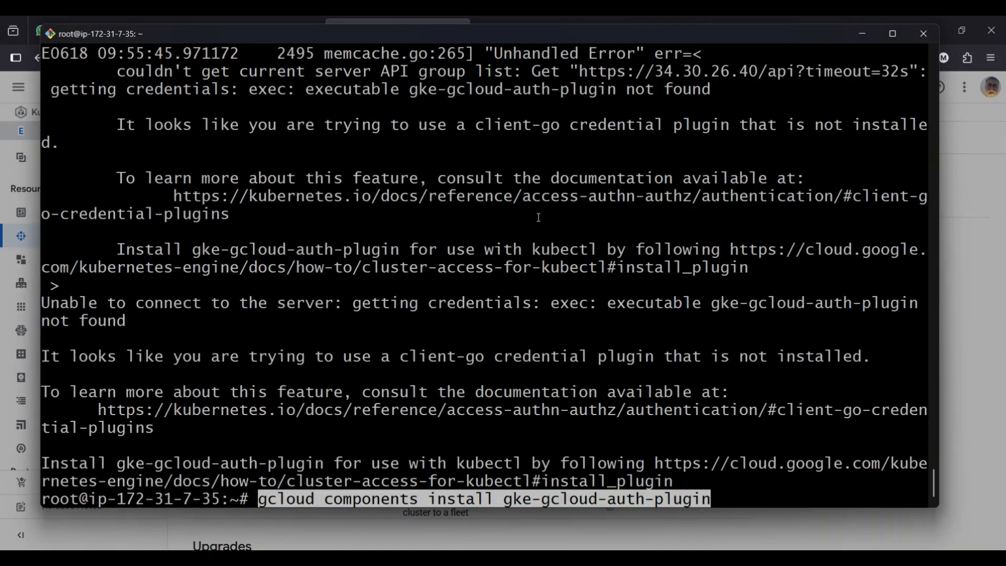
key(ctrl+l)
key(Return)
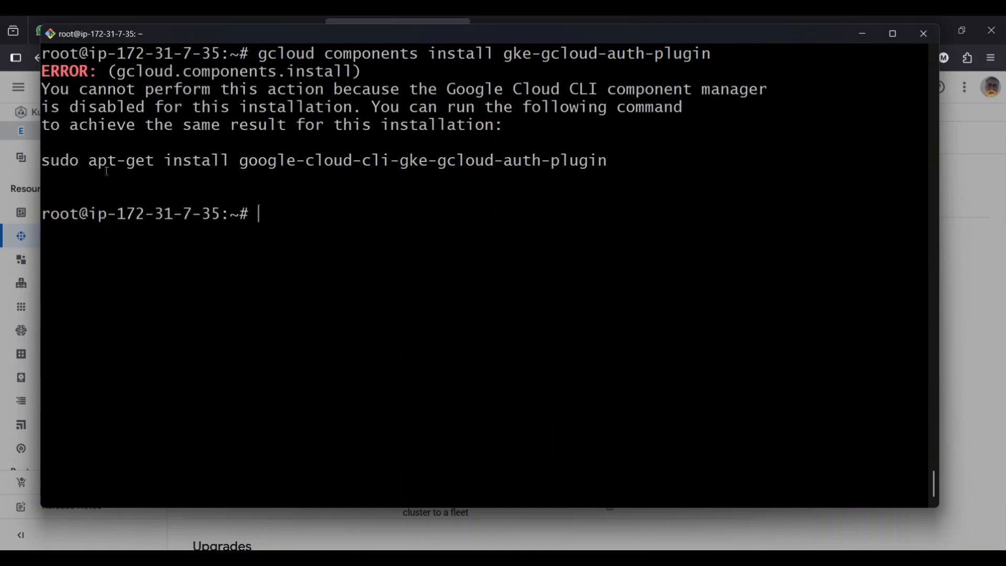
Step: Copy the suggested sudo apt-get install google-cloud-cli-gke-gcloud-auth-plugin command from the output and run it
drag(42, 160, 609, 162)
right_click(350, 244)
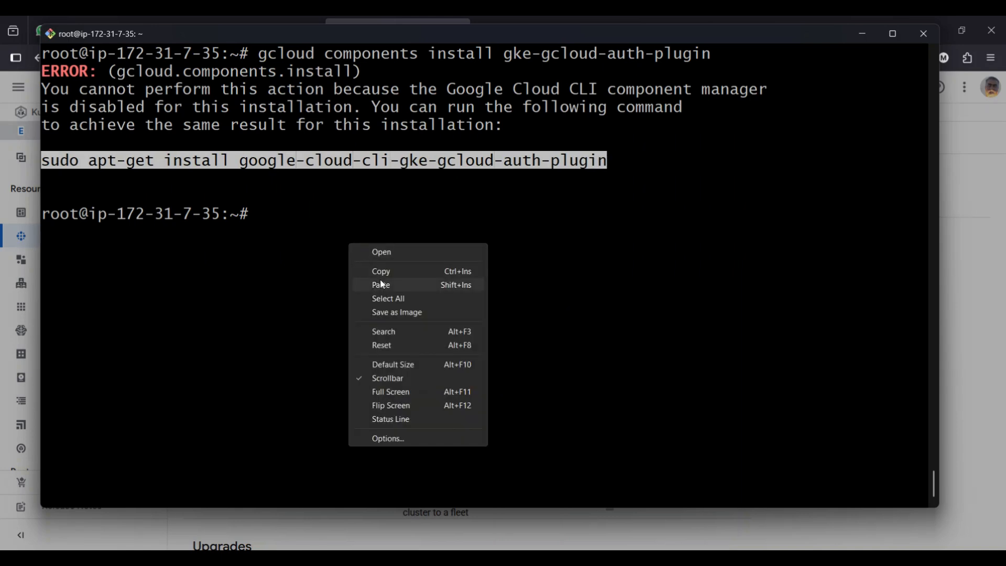
click(382, 286)
key(Return)
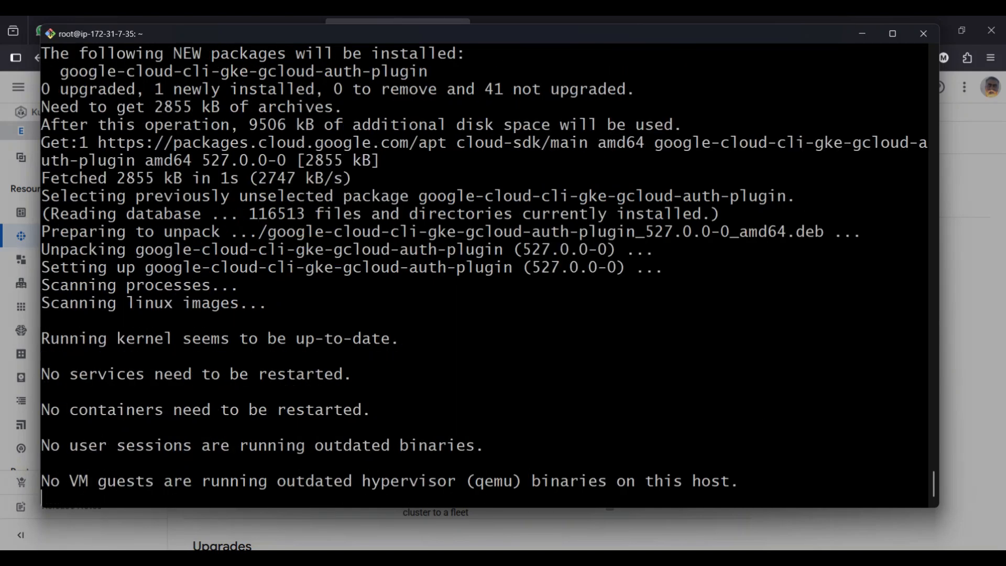
Step: Clear the terminal and rerun gcloud container clusters get-credentials mydemocluster-1 --region us-central1 --project ms-demo-lab from the command history
key(ctrl+l)
key(Up)
key(Up)
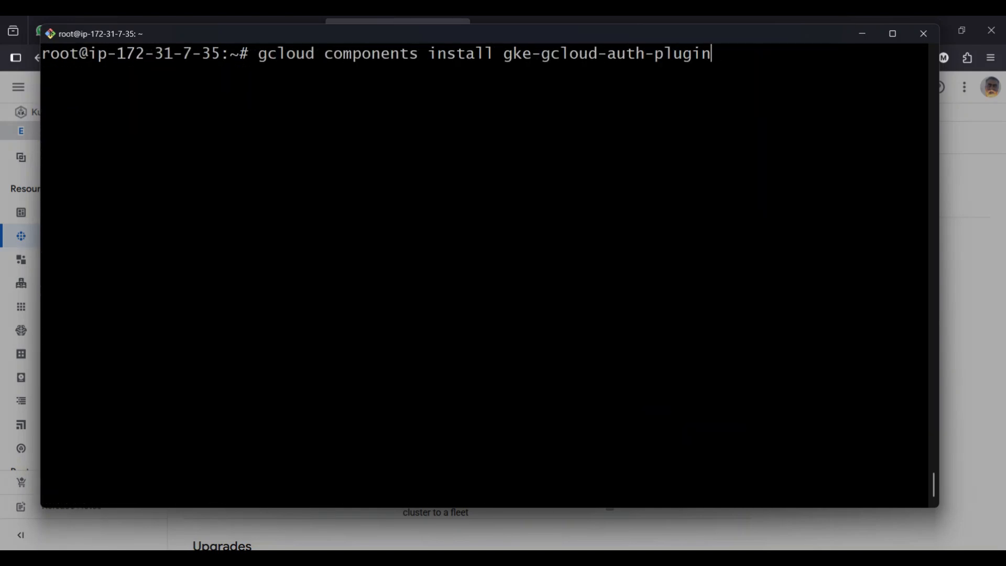
key(Up)
key(Down)
key(Down)
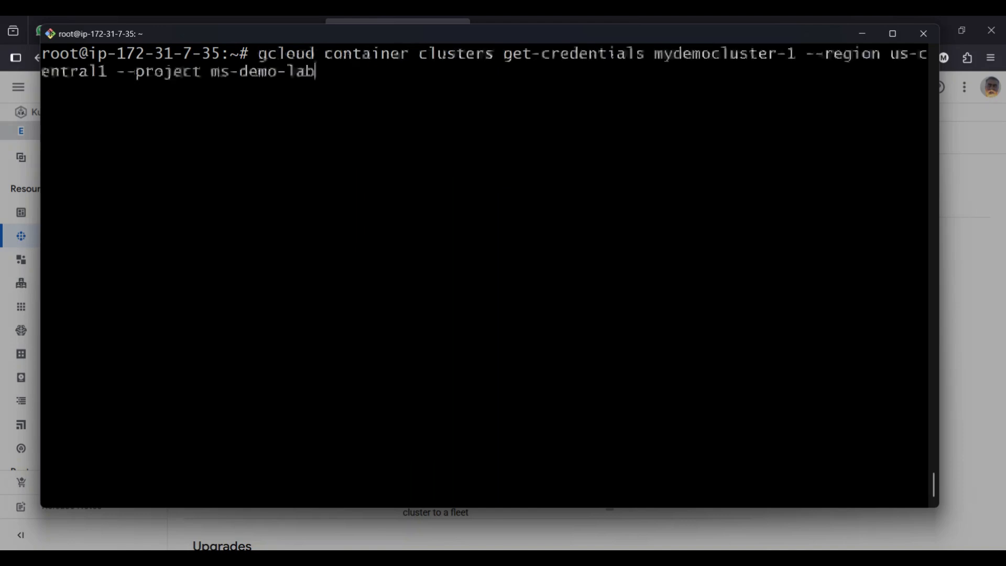
key(Return)
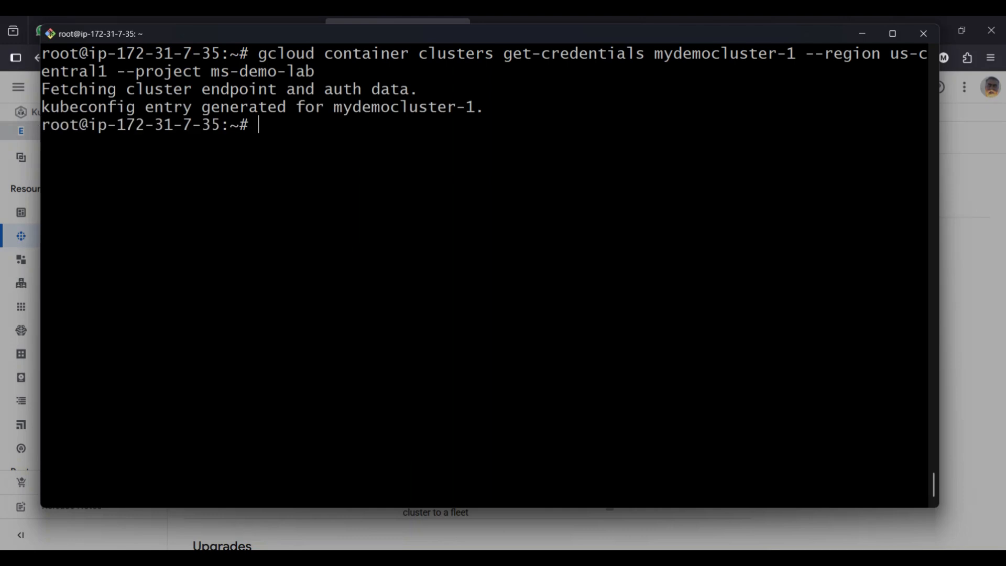
Step: Recall kubectl get nodes from the command history and run it to list the cluster's nodes
key(Up)
key(Up)
key(Up)
key(Up)
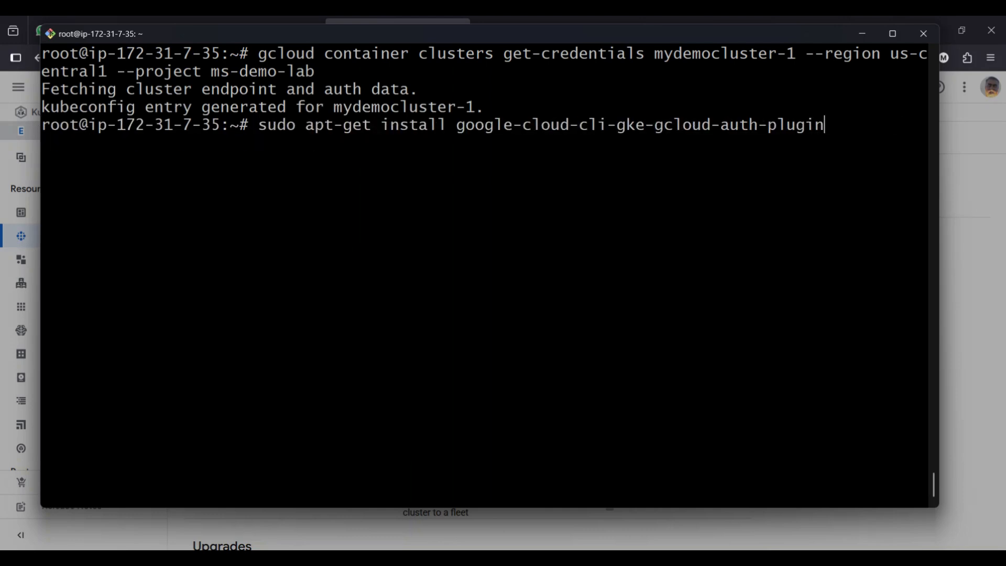
key(Return)
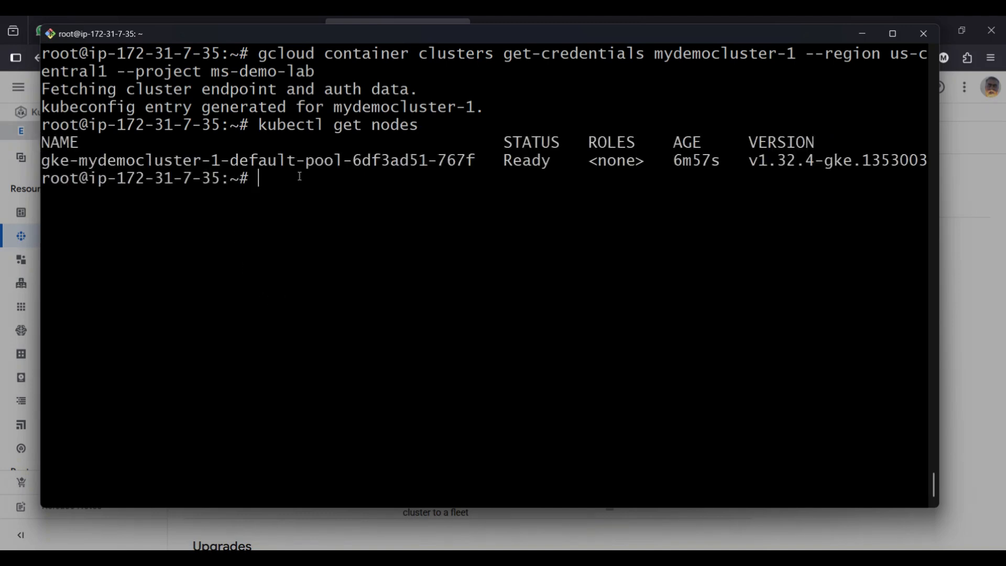
Step: Change the recalled command to kubectl get pod and run it to list pods in the default namespace
key(Up)
key(BackSpace)
key(BackSpace)
key(BackSpace)
key(BackSpace)
key(BackSpace)
text(pod)
key(Return)
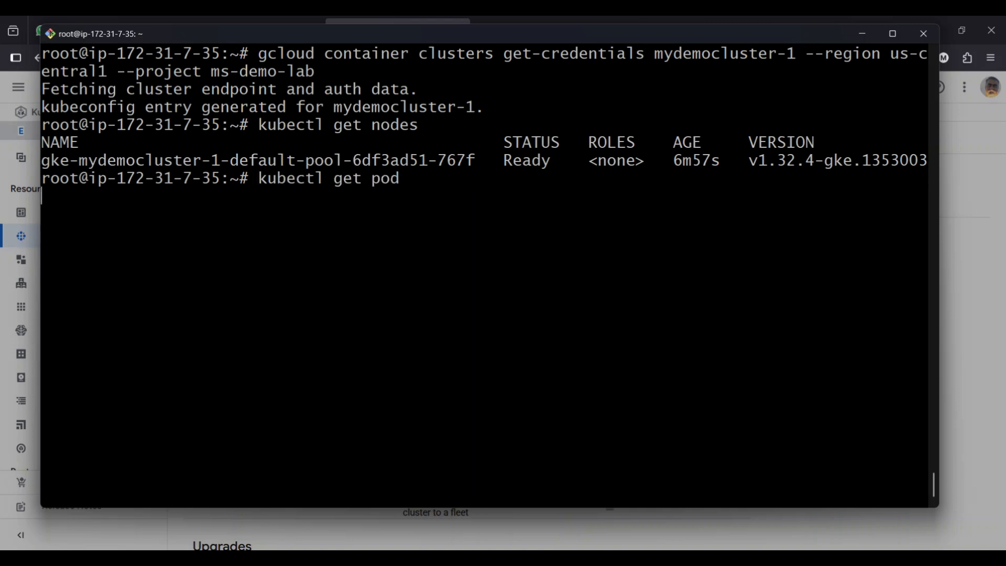
Step: List the pods in all namespaces with kubectl get pod -A
key(Up)
text(-A)
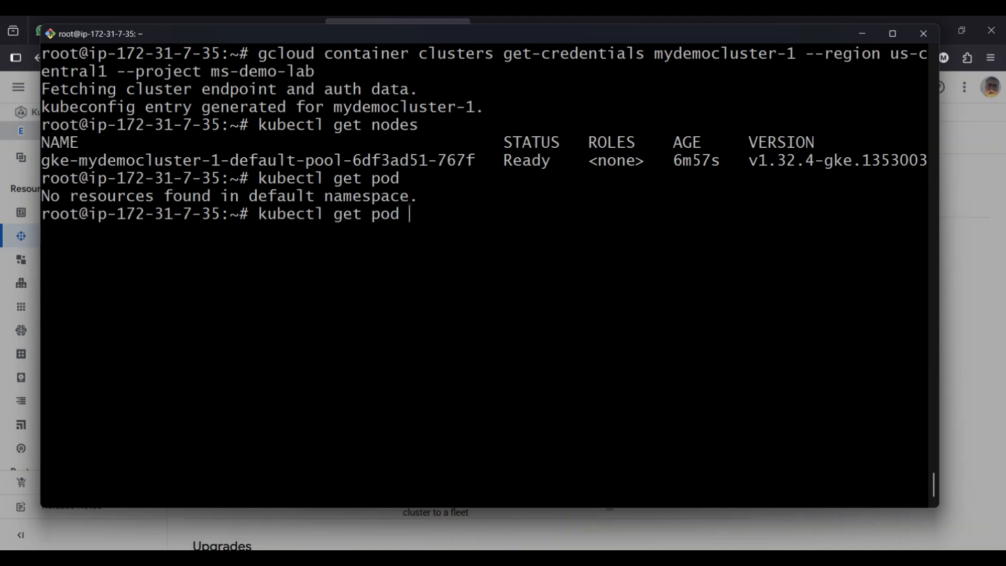